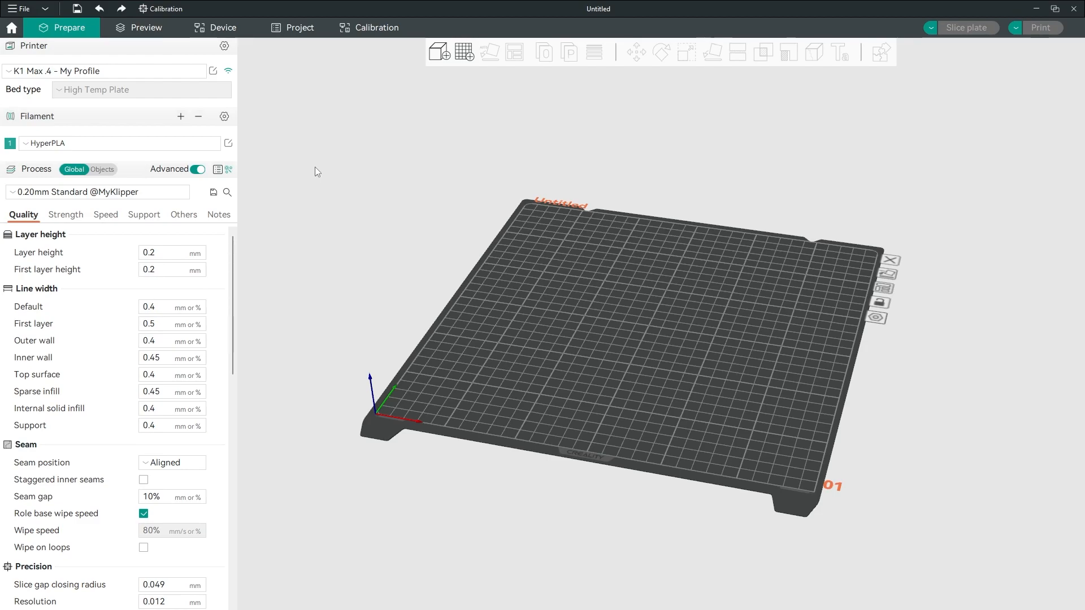
# - Generate a temperature calibration tower for PLA with a start temperature of 230 °C and an end temperature of 190 °C
pyautogui.click(166, 9)
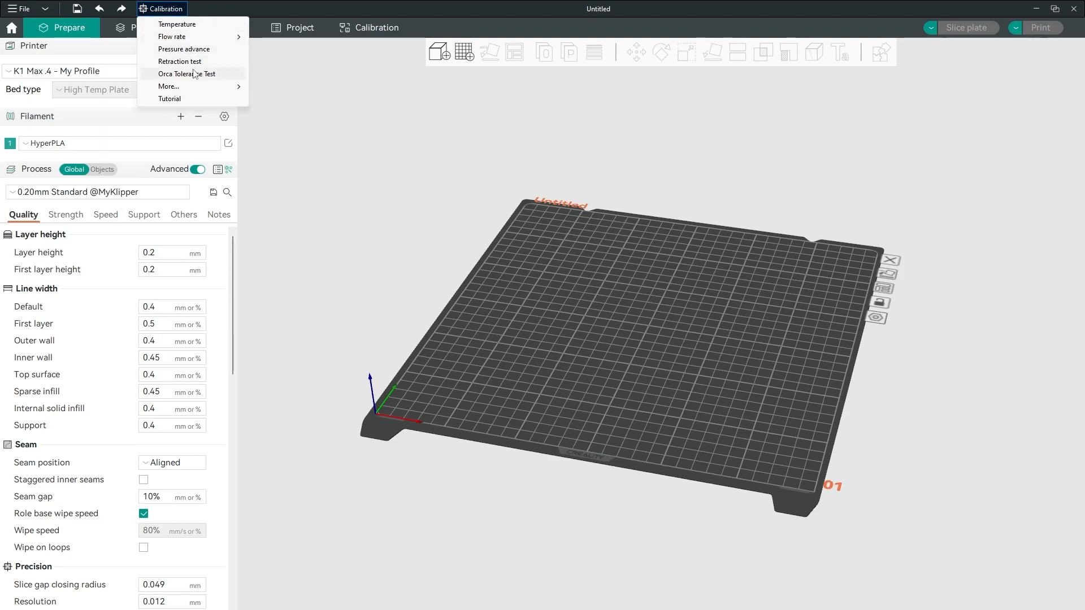
pyautogui.moveTo(240, 86)
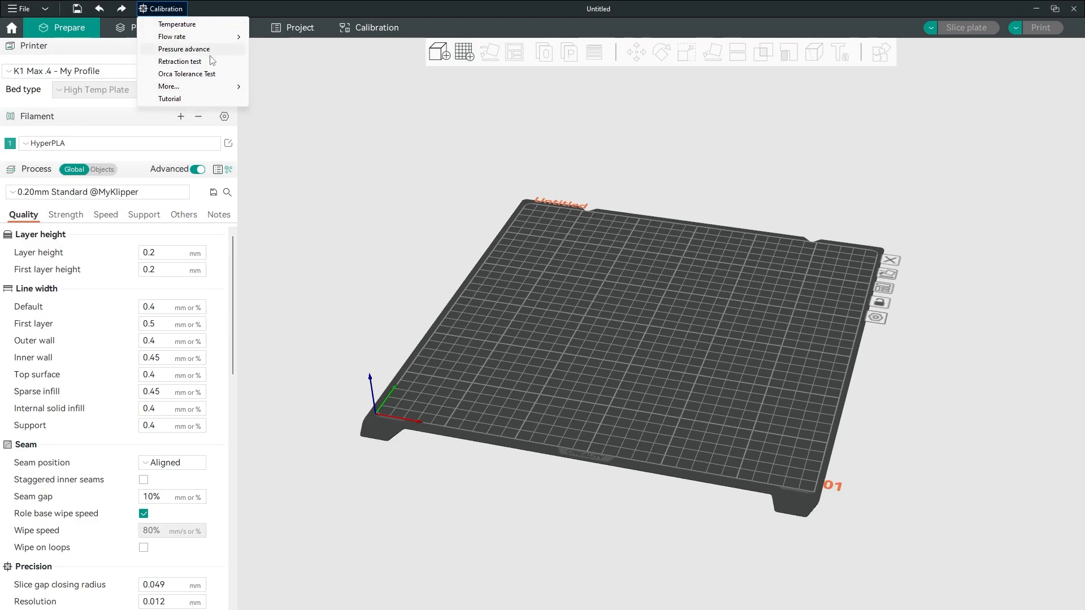
pyautogui.moveTo(215, 41)
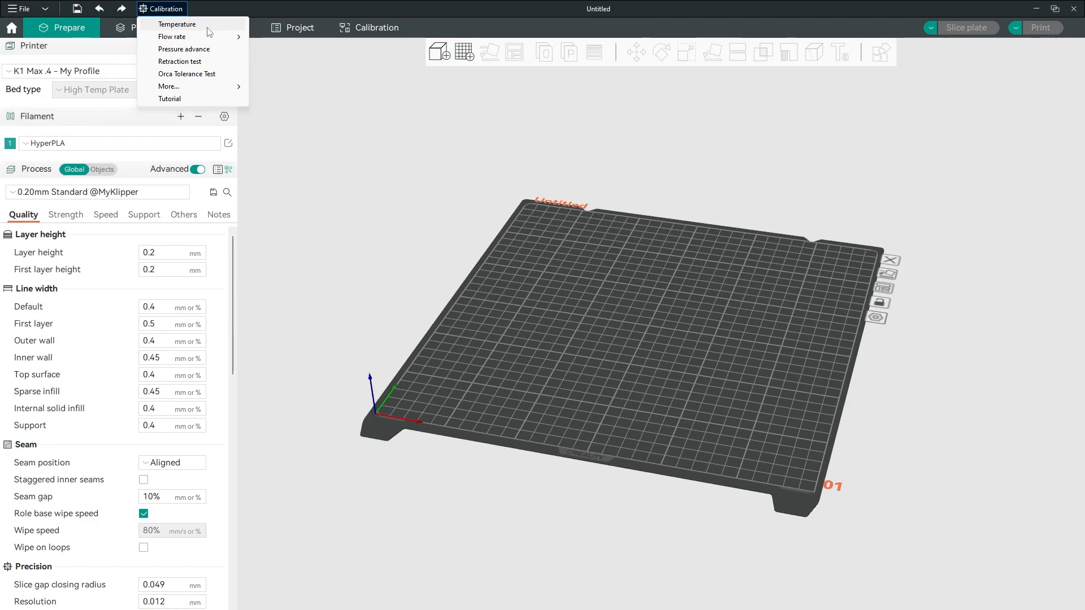
pyautogui.click(209, 28)
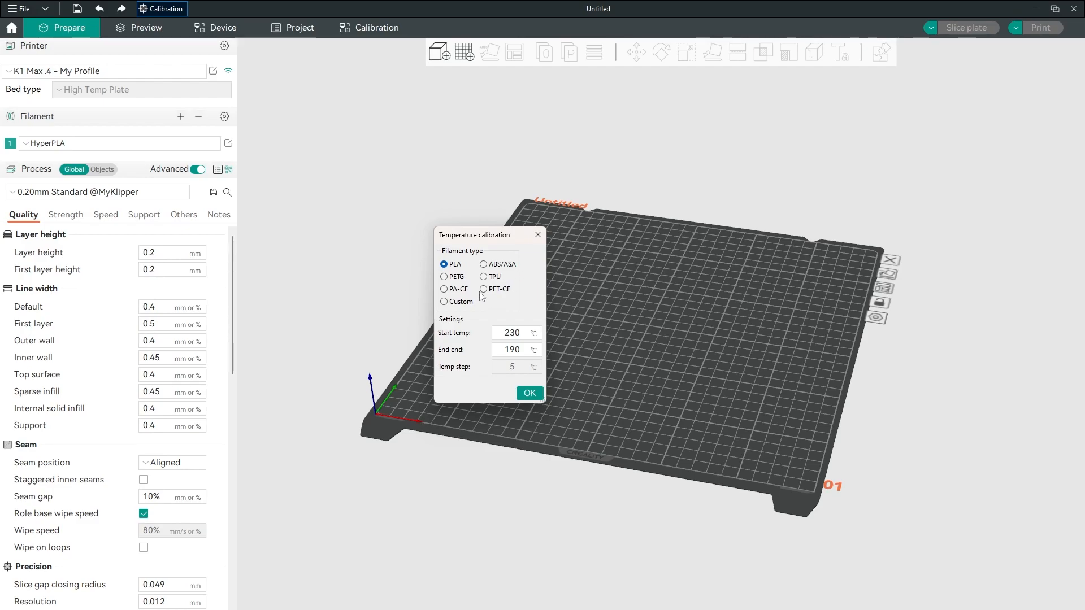
pyautogui.click(446, 303)
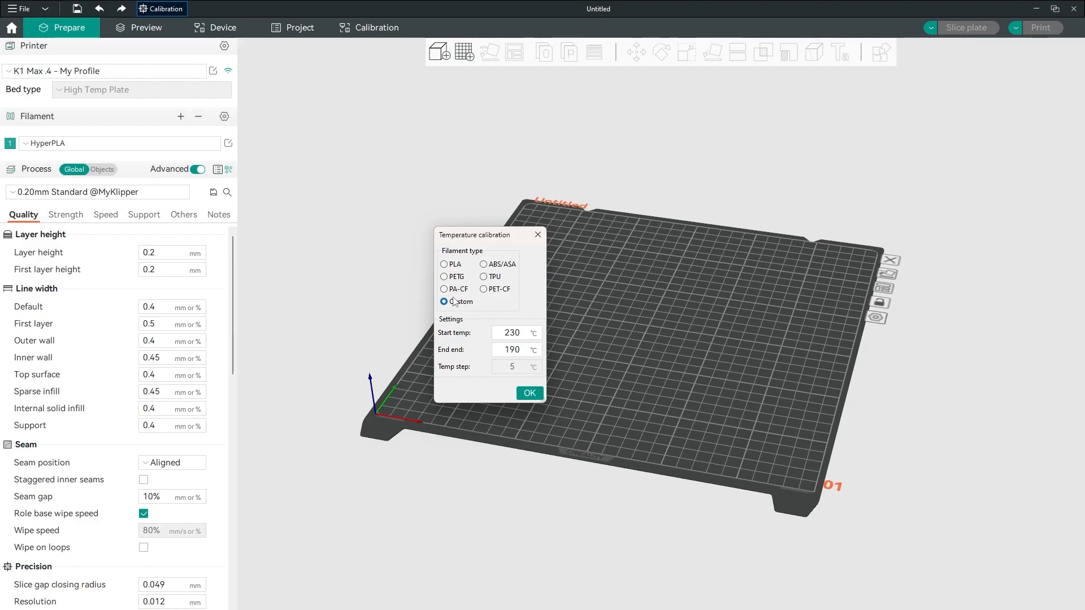
pyautogui.click(446, 269)
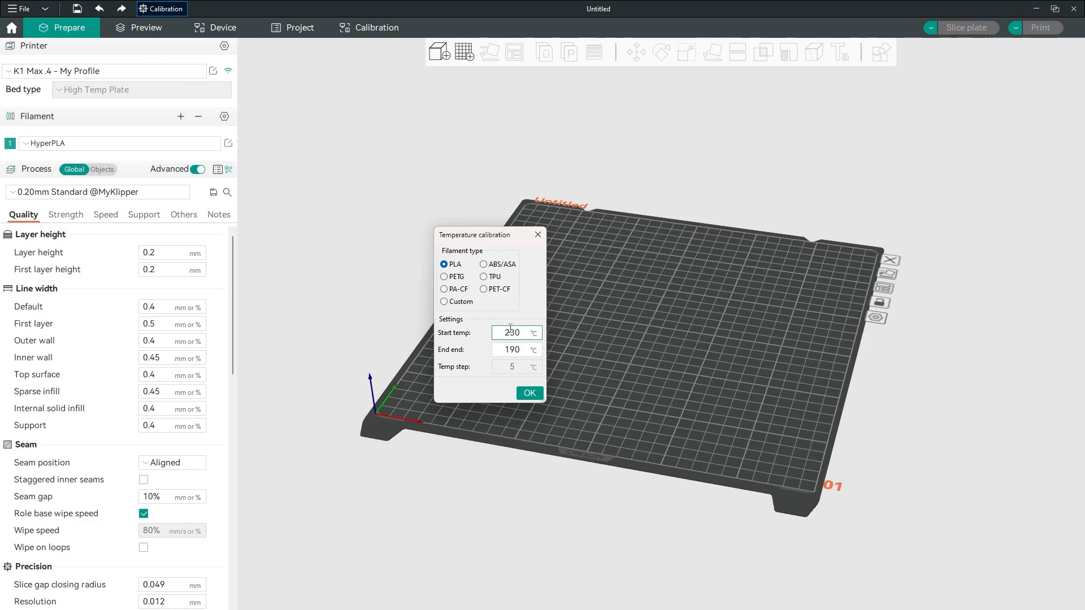
pyautogui.click(529, 397)
# - Examine the temperature tower from the front, top and underside, checking its temperature labels, overhangs, bridges and cones
pyautogui.moveTo(727, 446); pyautogui.dragTo(657, 484)
pyautogui.scroll(8, 673, 498)
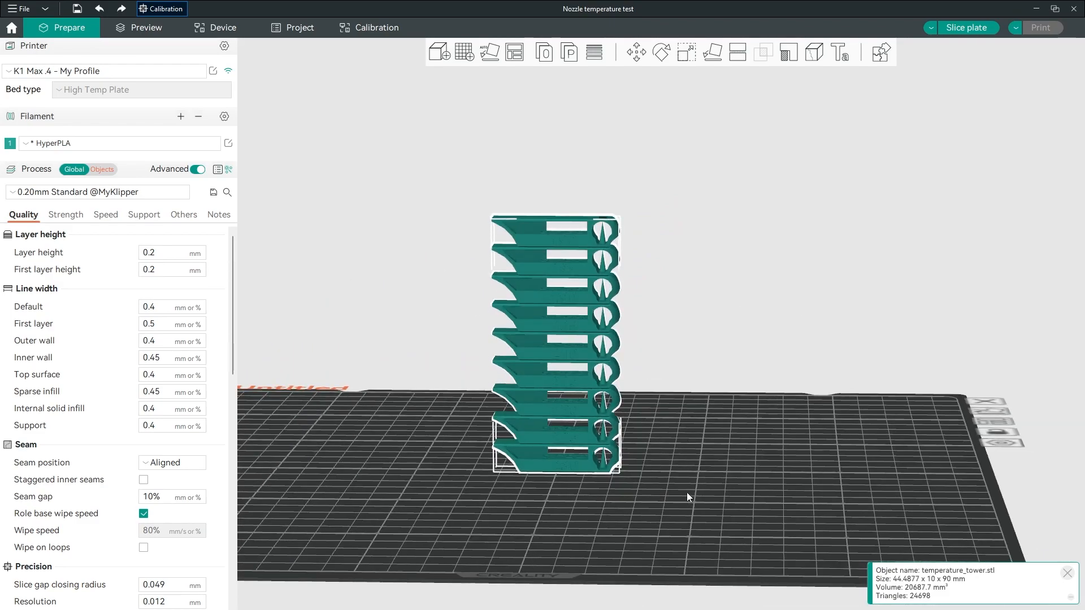
pyautogui.scroll(-3, 694, 482)
pyautogui.click(728, 420)
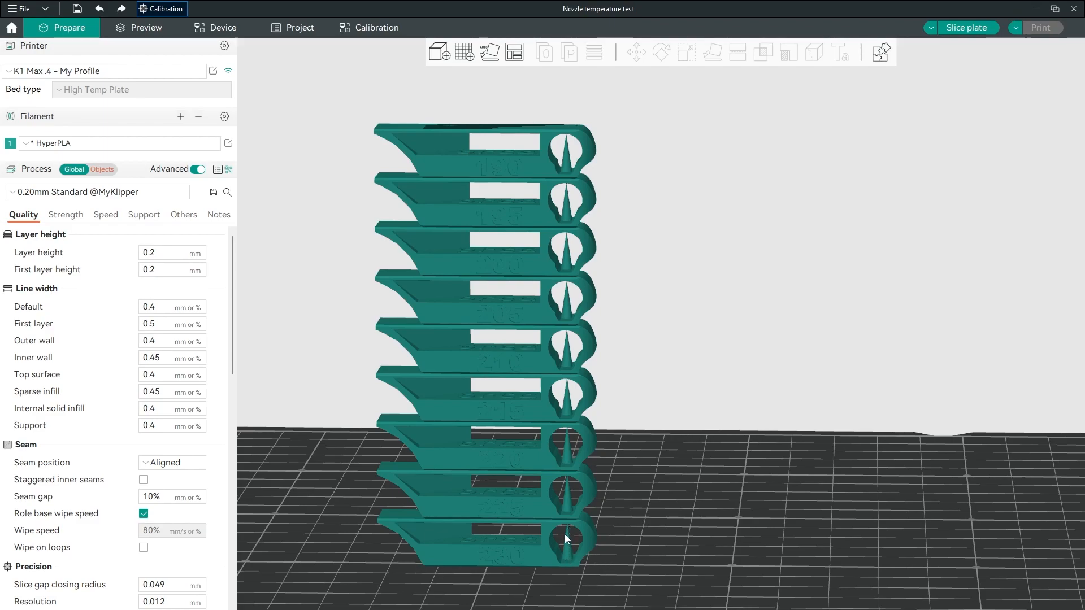
pyautogui.press('1')
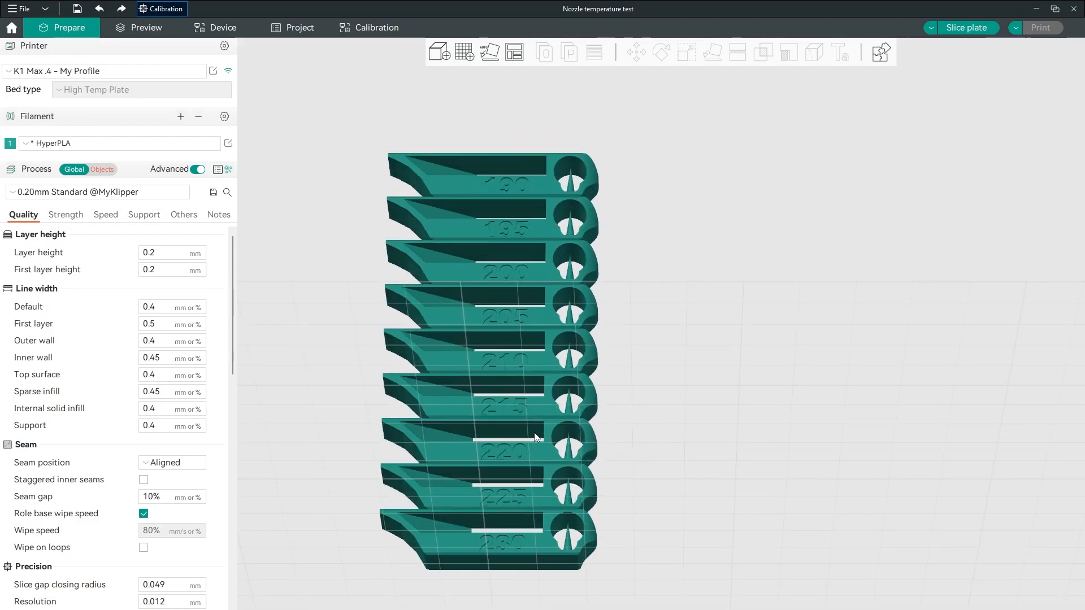
pyautogui.moveTo(741, 409)
pyautogui.mouseDown()
pyautogui.moveTo(742, 451)
pyautogui.moveTo(726, 422)
pyautogui.mouseUp()
pyautogui.moveTo(510, 356); pyautogui.dragTo(495, 226)
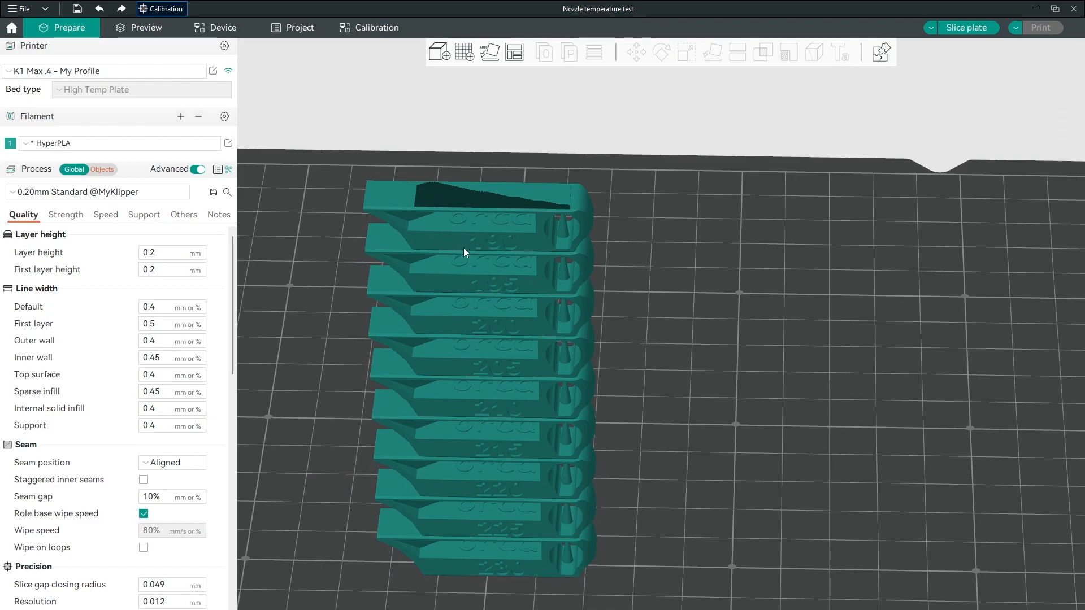
pyautogui.moveTo(831, 482); pyautogui.dragTo(840, 403)
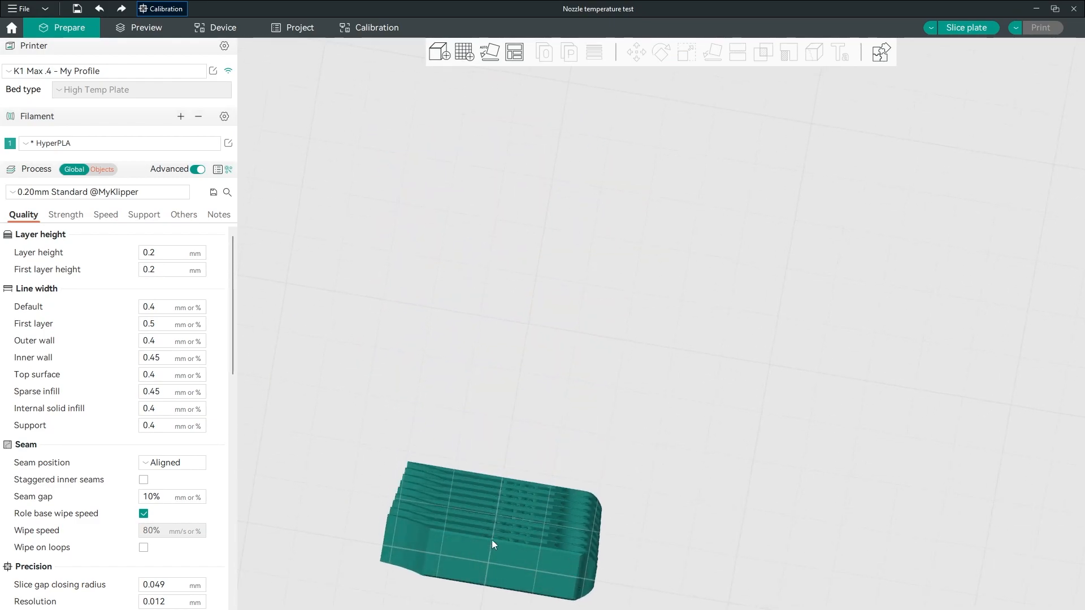
pyautogui.moveTo(788, 491); pyautogui.dragTo(563, 524)
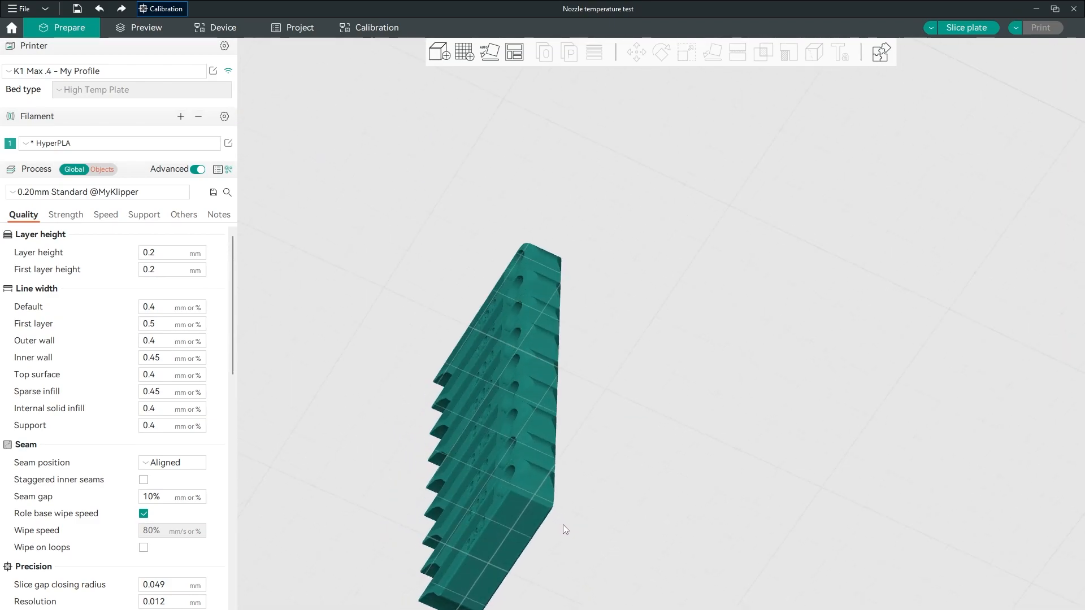
pyautogui.moveTo(539, 487); pyautogui.dragTo(720, 456)
pyautogui.moveTo(702, 416); pyautogui.dragTo(695, 417)
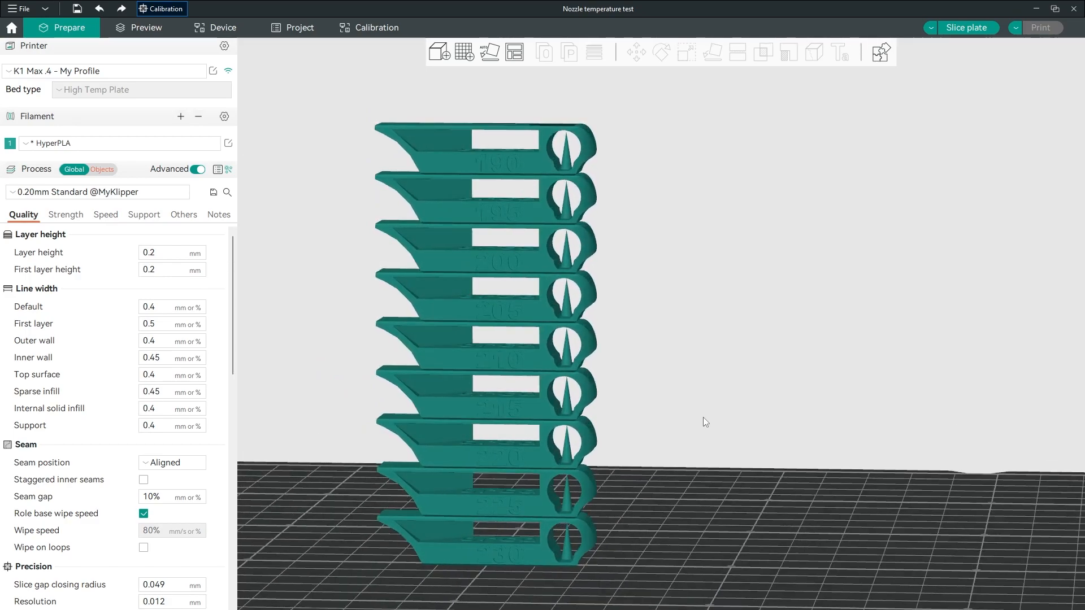
pyautogui.moveTo(704, 416); pyautogui.dragTo(711, 404)
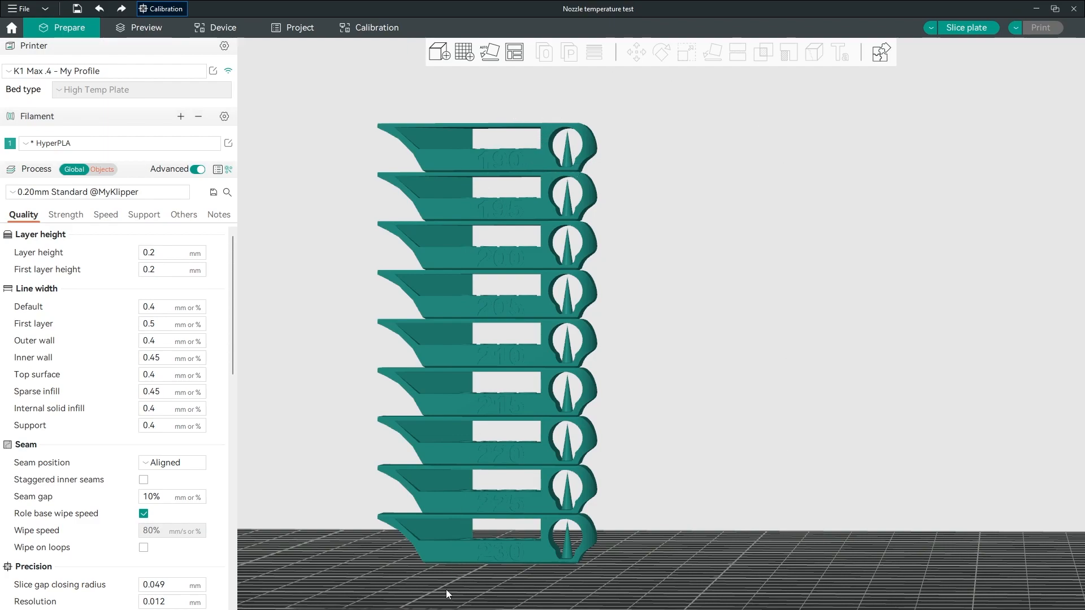
pyautogui.moveTo(754, 490); pyautogui.dragTo(755, 487)
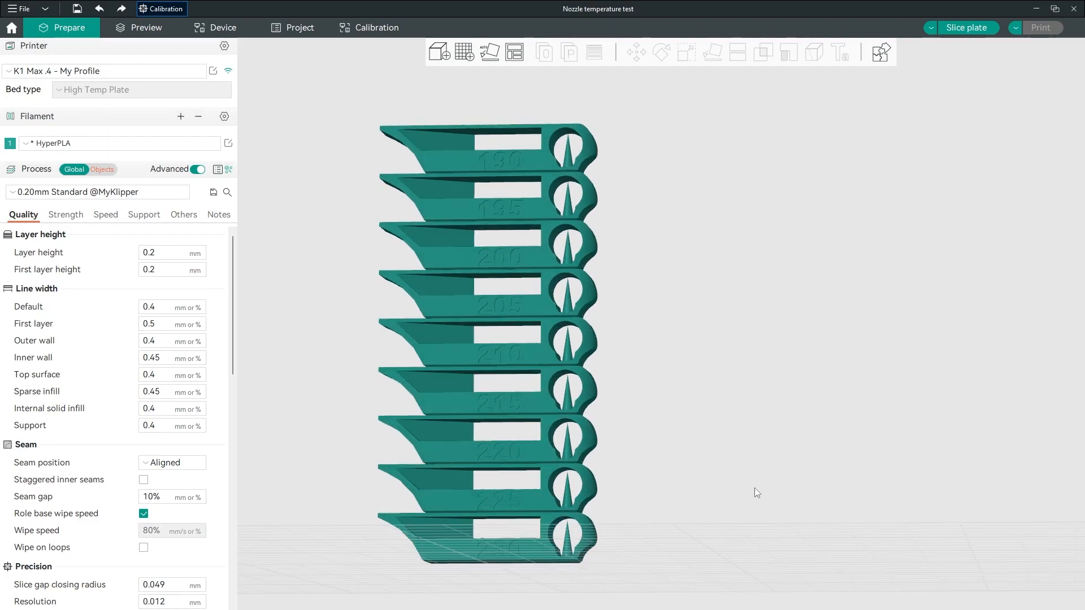
pyautogui.moveTo(638, 351); pyautogui.dragTo(628, 334)
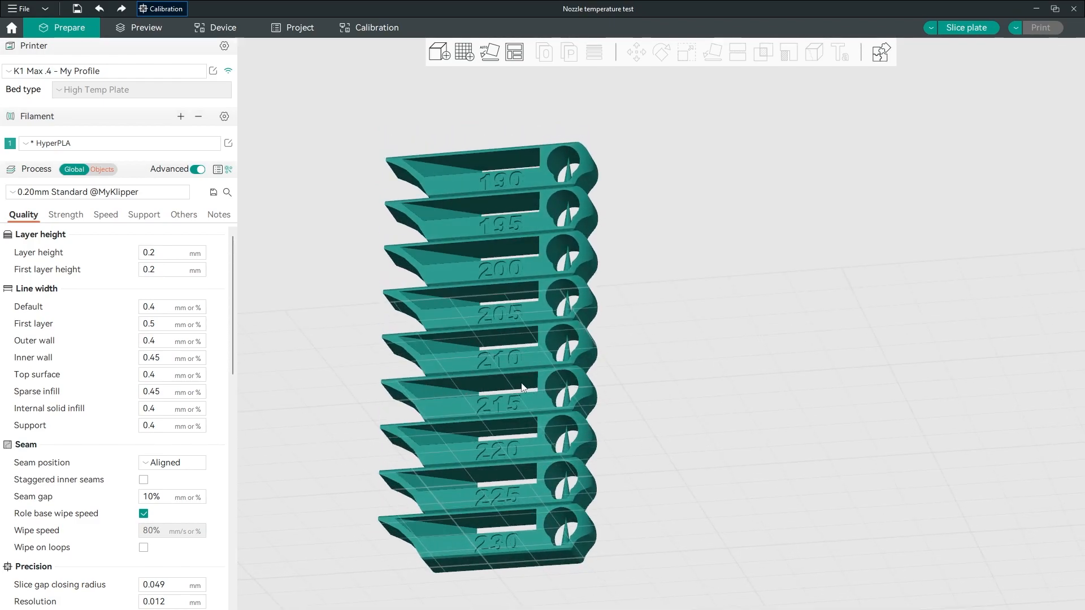
pyautogui.moveTo(747, 385); pyautogui.dragTo(758, 401)
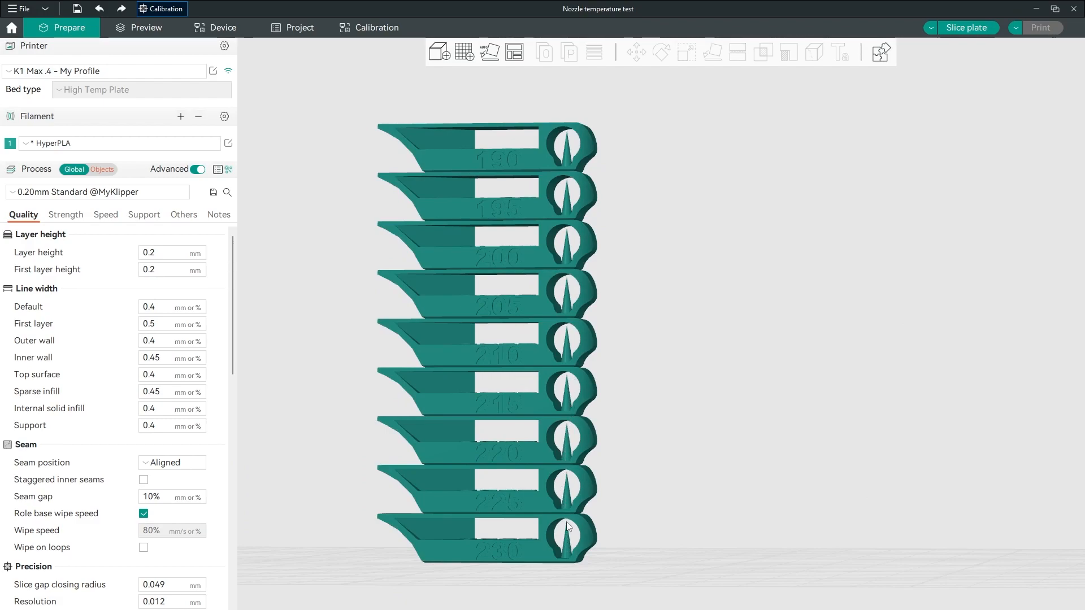
pyautogui.moveTo(672, 452); pyautogui.dragTo(682, 453)
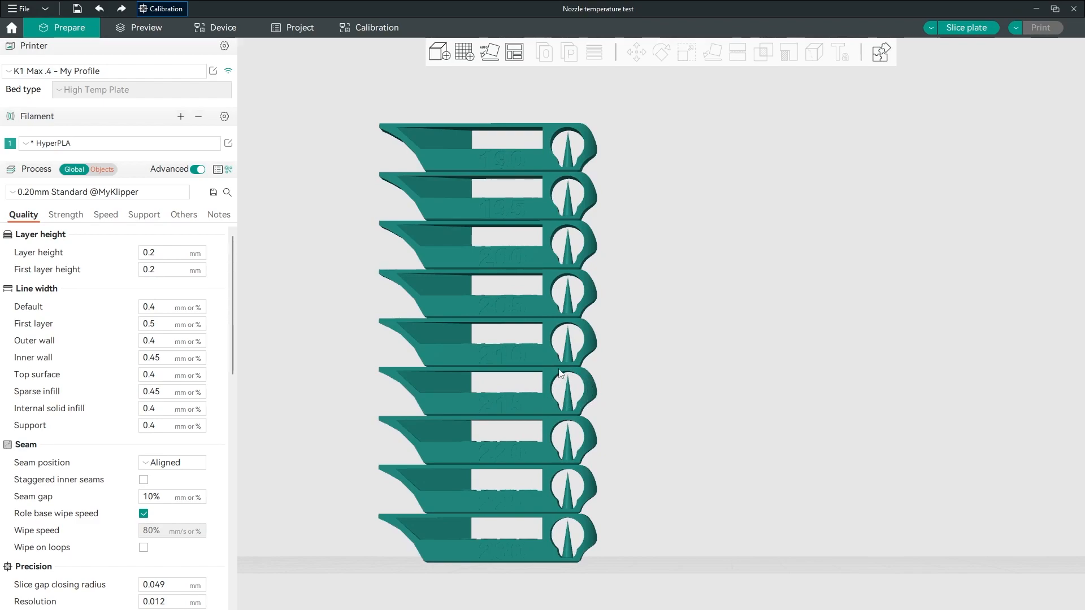
pyautogui.moveTo(708, 401); pyautogui.dragTo(607, 399)
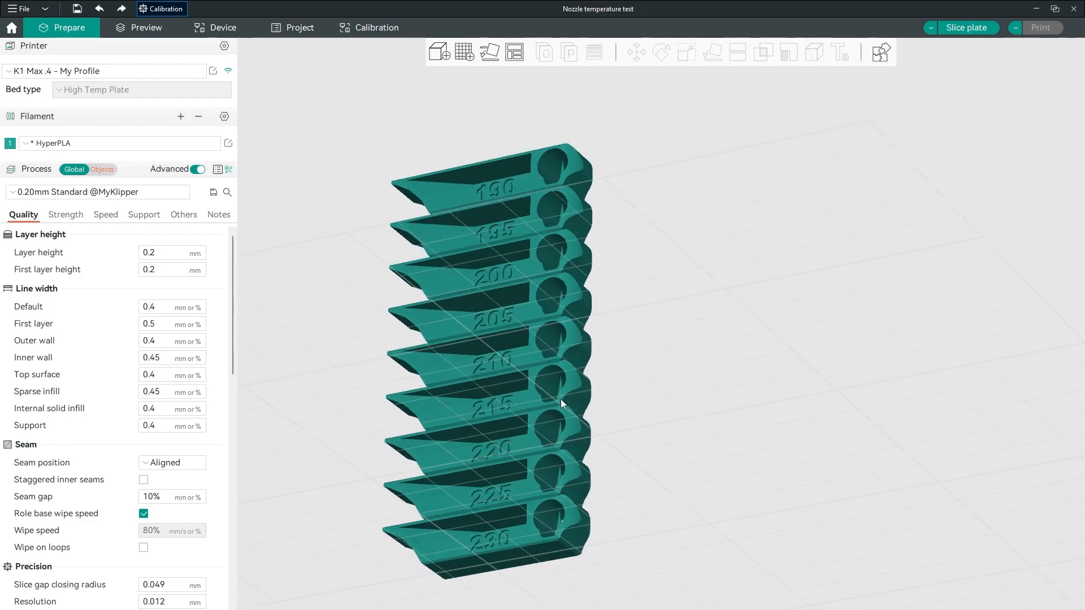
pyautogui.moveTo(621, 379); pyautogui.dragTo(375, 367)
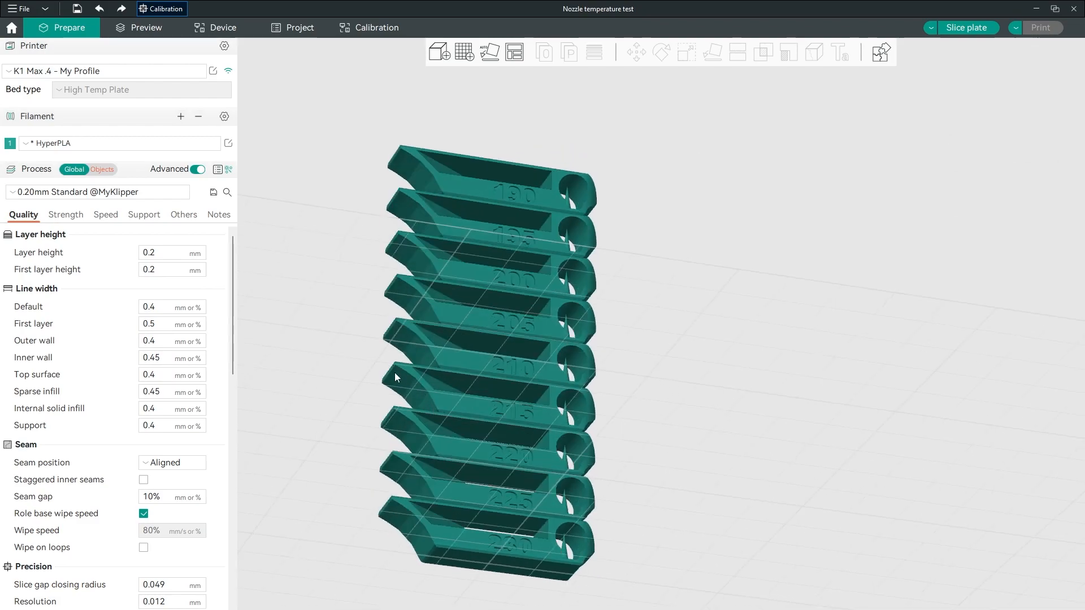
pyautogui.press('3')
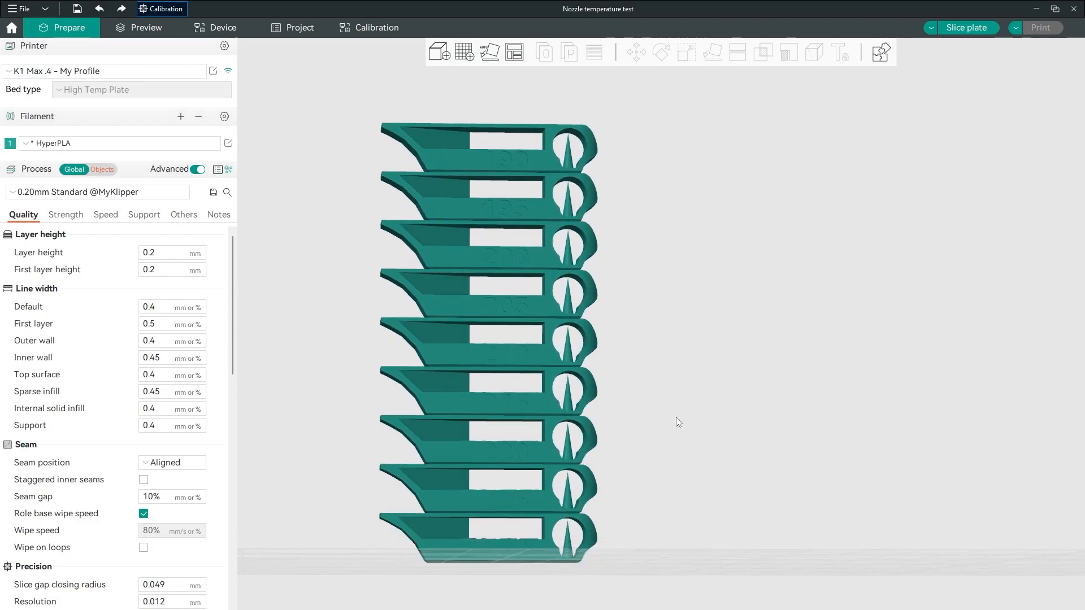
pyautogui.moveTo(711, 445); pyautogui.dragTo(709, 431)
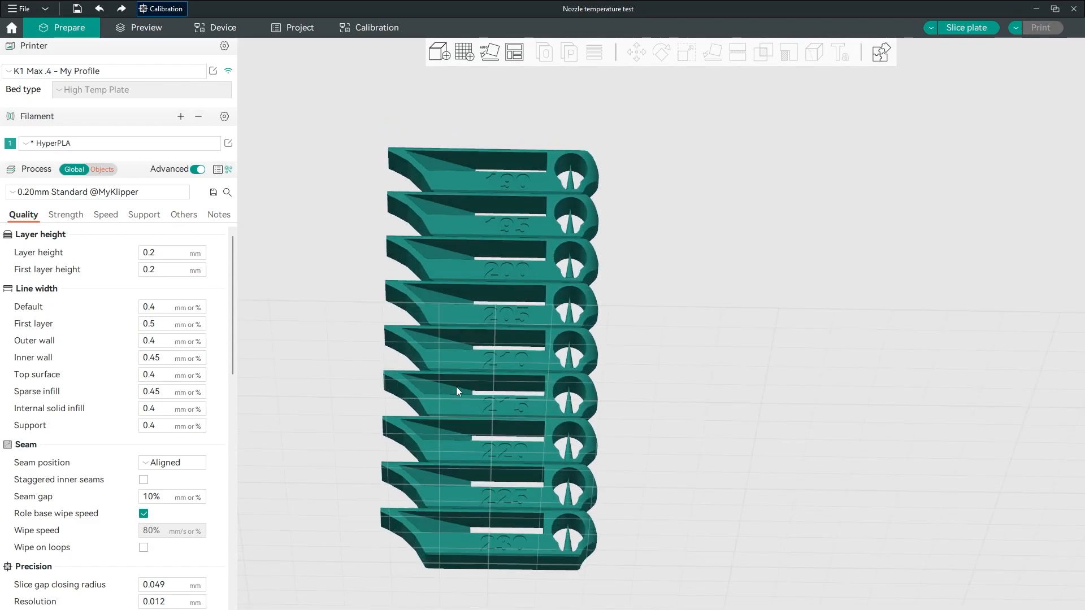
pyautogui.moveTo(753, 361); pyautogui.dragTo(750, 387)
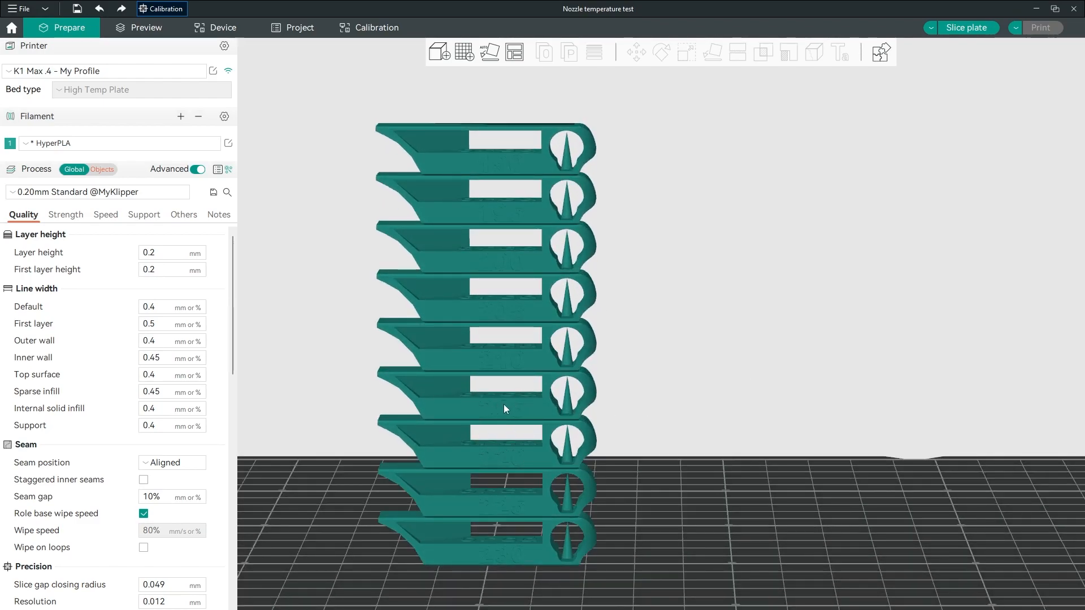
pyautogui.moveTo(764, 399); pyautogui.dragTo(765, 399)
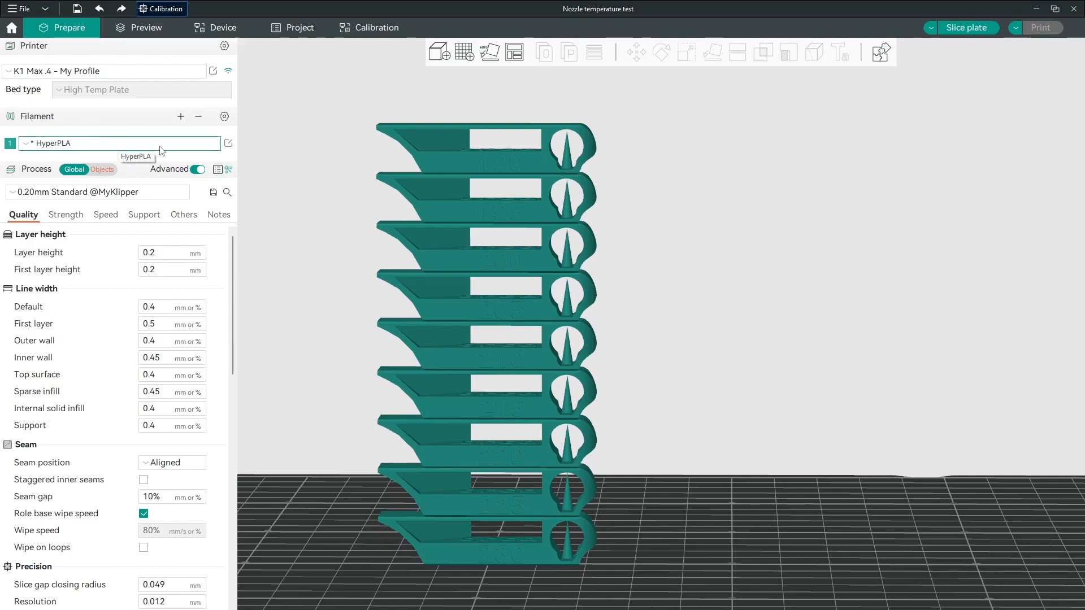
# - Set the HyperPLA filament's nozzle temperature to 220 °C for the first layer and 215 °C for other layers
pyautogui.click(228, 144)
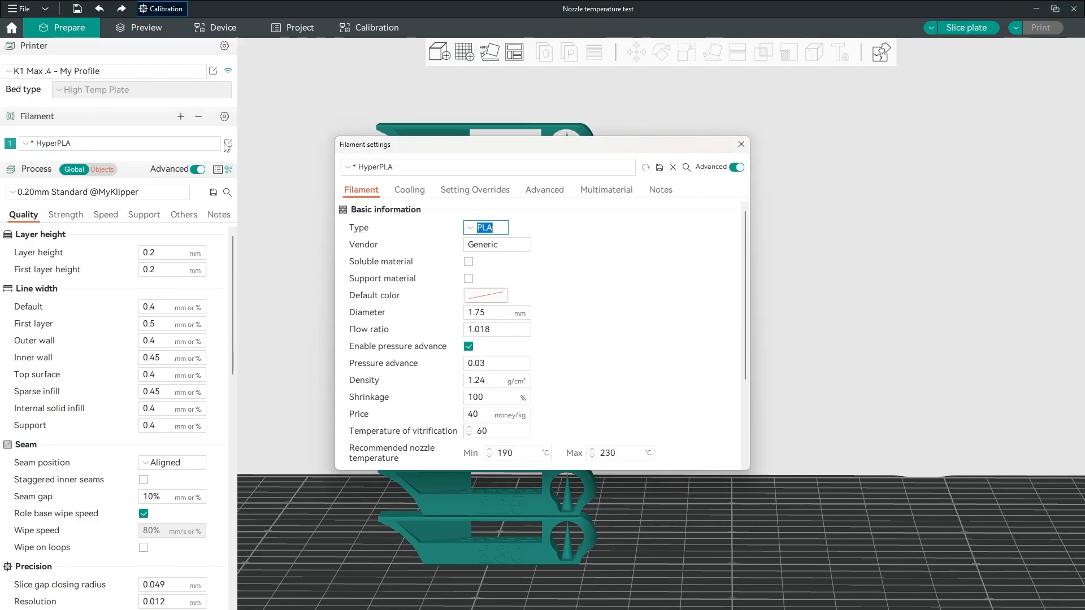
pyautogui.scroll(-3, 575, 279)
pyautogui.click(717, 390)
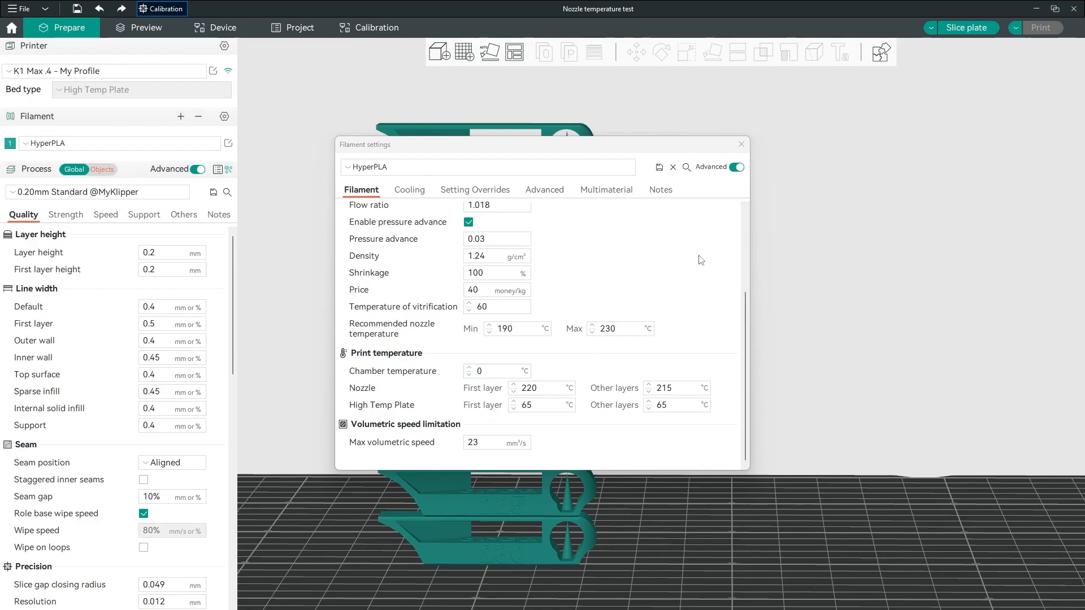
pyautogui.click(741, 144)
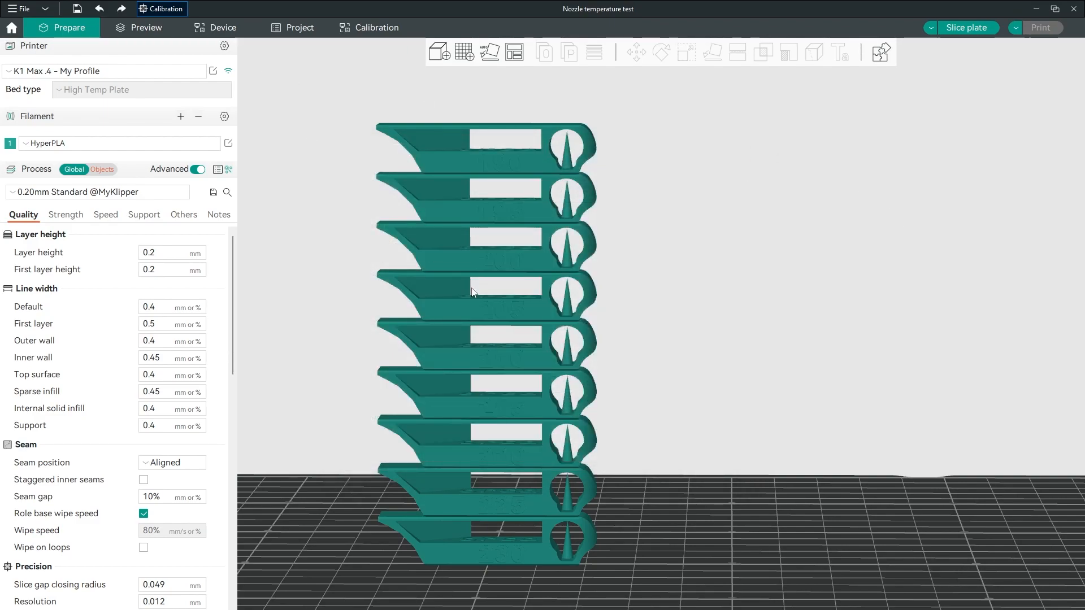
# - Delete the temperature tower from the plate and generate the Pass 1 flow rate calibration test
pyautogui.click(490, 314)
pyautogui.press('Delete')
pyautogui.click(162, 9)
pyautogui.moveTo(185, 41)
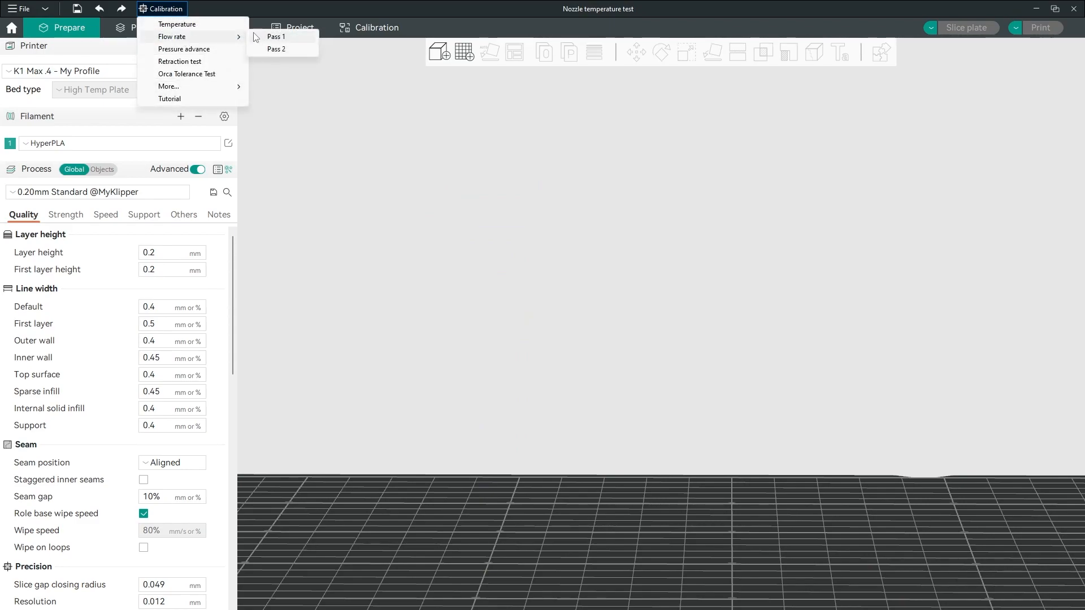
pyautogui.click(268, 37)
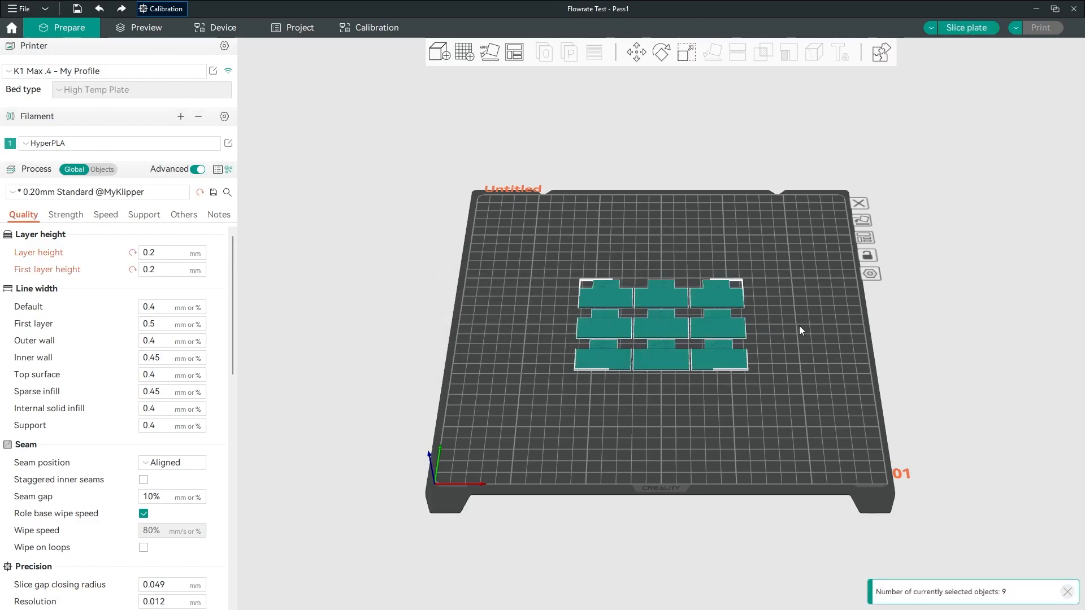
# - Deselect the nine flow rate test blocks and slice the plate
pyautogui.scroll(5, 768, 366)
pyautogui.moveTo(894, 370); pyautogui.dragTo(867, 366, button='right')
pyautogui.click(866, 366)
pyautogui.moveTo(865, 365)
pyautogui.mouseDown()
pyautogui.moveTo(862, 375)
pyautogui.moveTo(864, 362)
pyautogui.mouseUp()
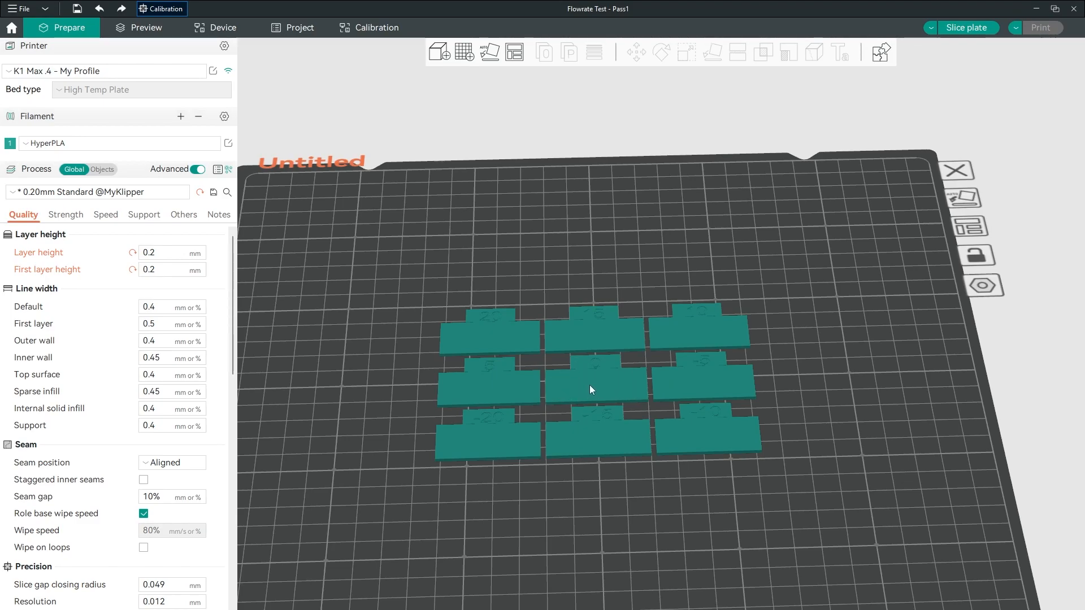
pyautogui.click(971, 29)
# - Examine the sliced flow rate blocks close up, comparing the top surfaces and labels around the 0 block
pyautogui.scroll(5, 815, 374)
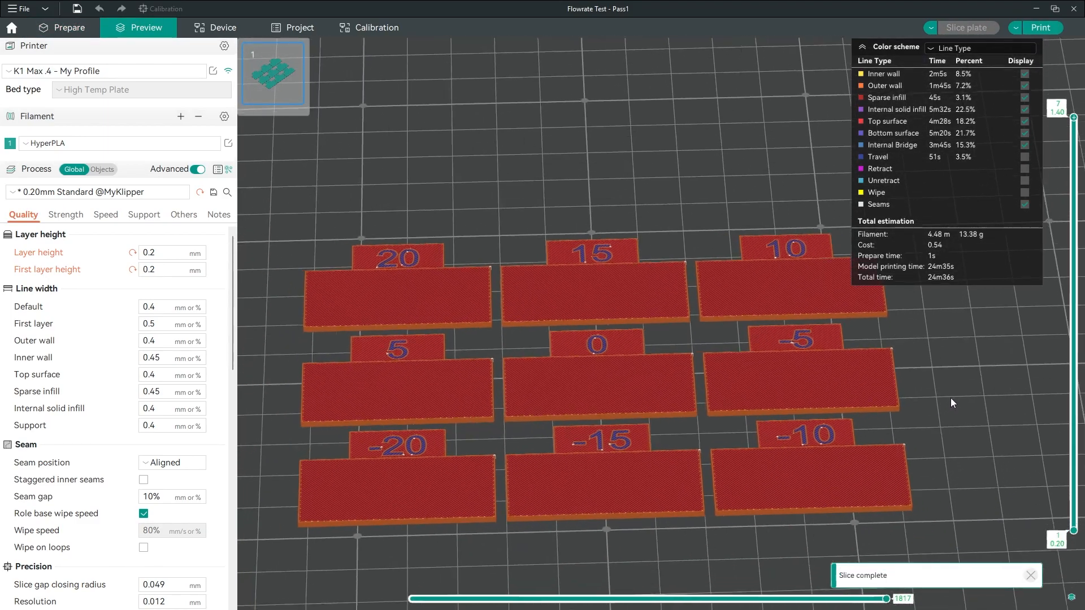
pyautogui.moveTo(1010, 422); pyautogui.dragTo(1016, 433)
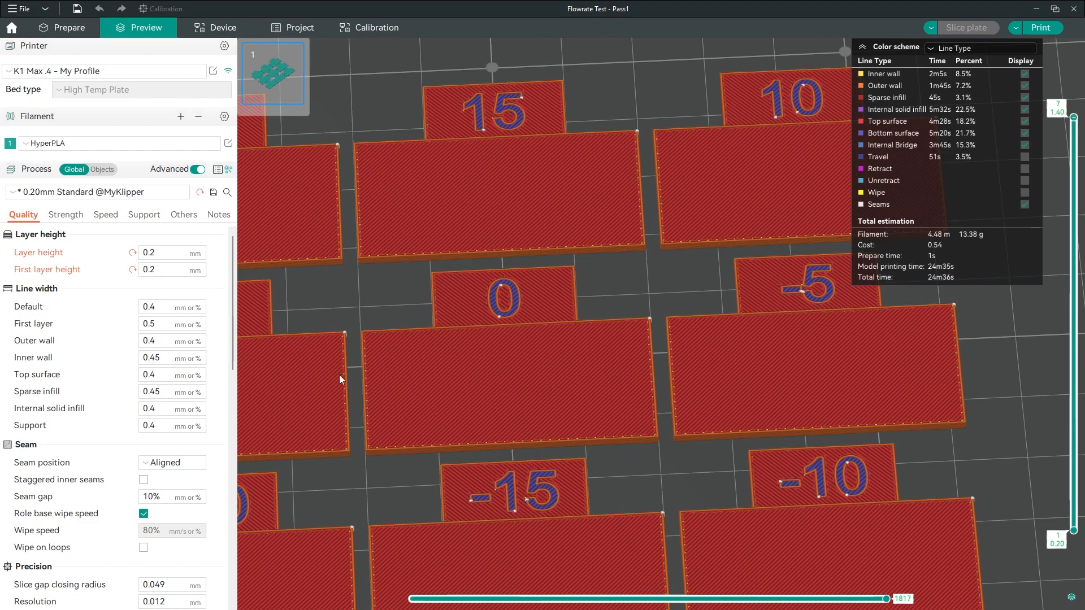
pyautogui.moveTo(715, 476); pyautogui.dragTo(816, 440, button='right')
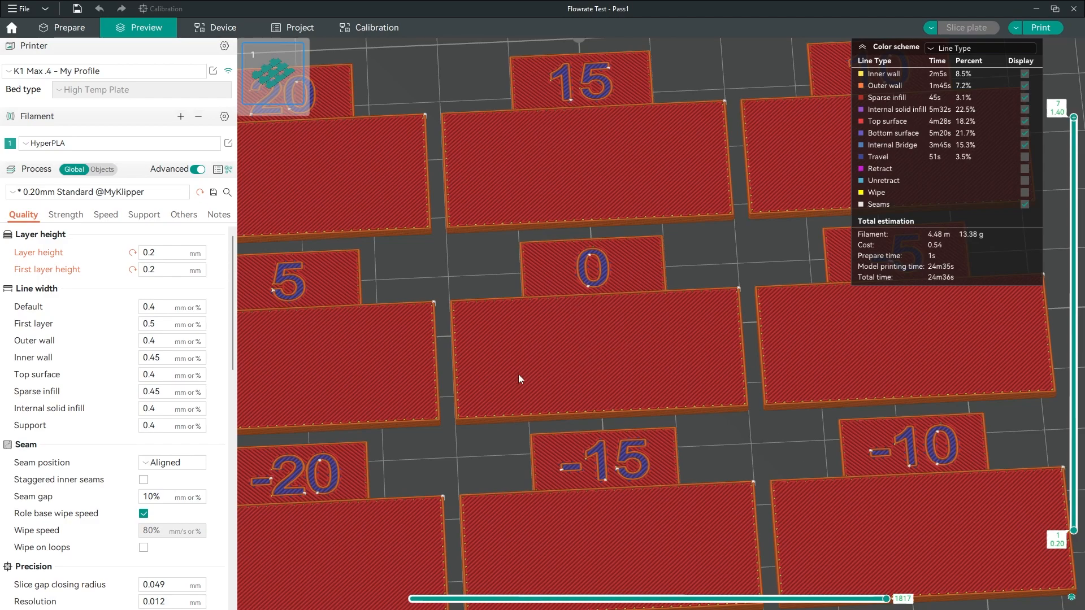
pyautogui.scroll(5, 534, 342)
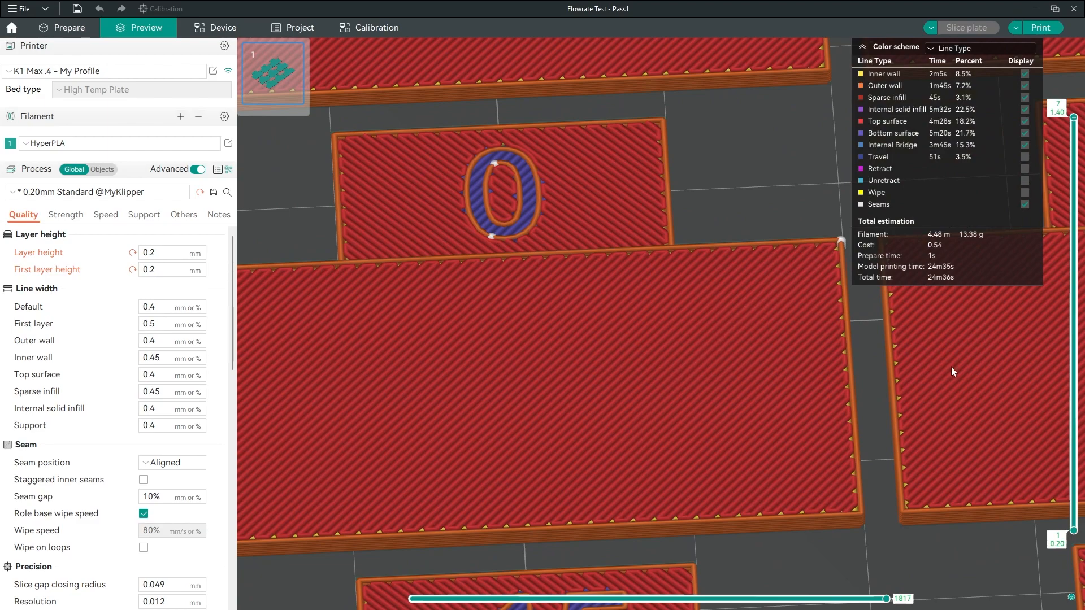
pyautogui.scroll(-4, 966, 368)
pyautogui.moveTo(955, 368); pyautogui.dragTo(817, 410, button='right')
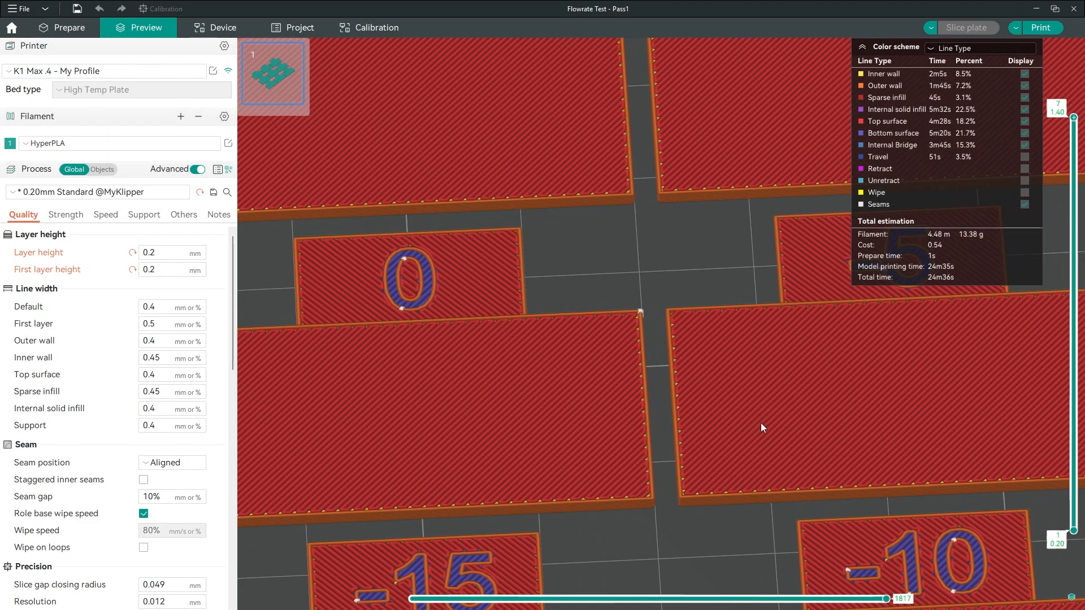
# - Examine the sliced flow rate blocks from the 5 and -20 blocks across to -10, ending on an overview of all nine
pyautogui.moveTo(727, 457); pyautogui.dragTo(820, 391, button='right')
pyautogui.moveTo(749, 487); pyautogui.dragTo(935, 342, button='right')
pyautogui.moveTo(567, 504); pyautogui.dragTo(819, 532, button='right')
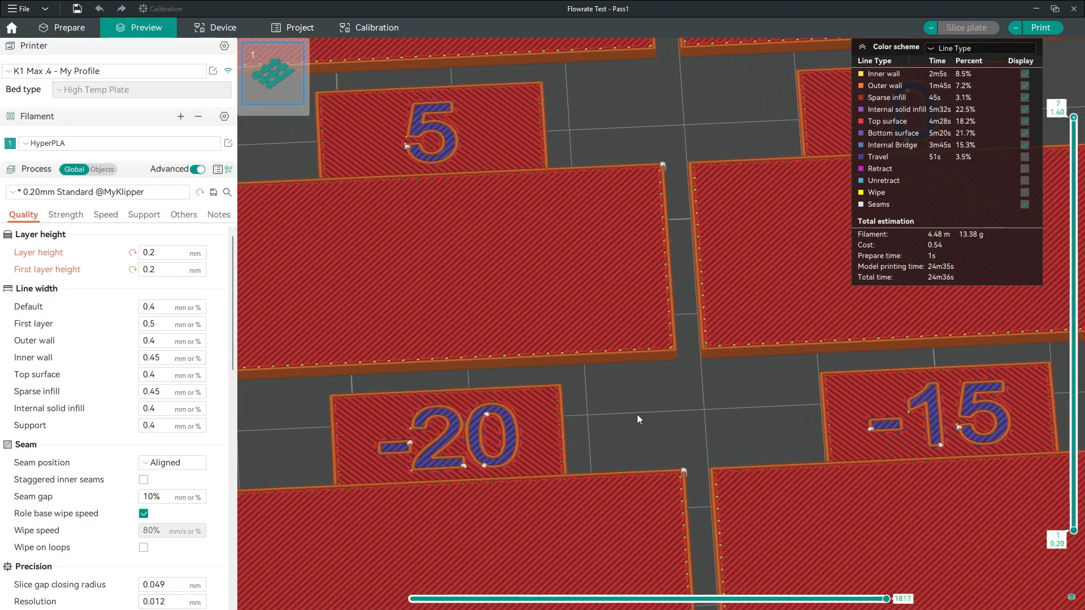
pyautogui.moveTo(637, 419); pyautogui.dragTo(802, 504, button='right')
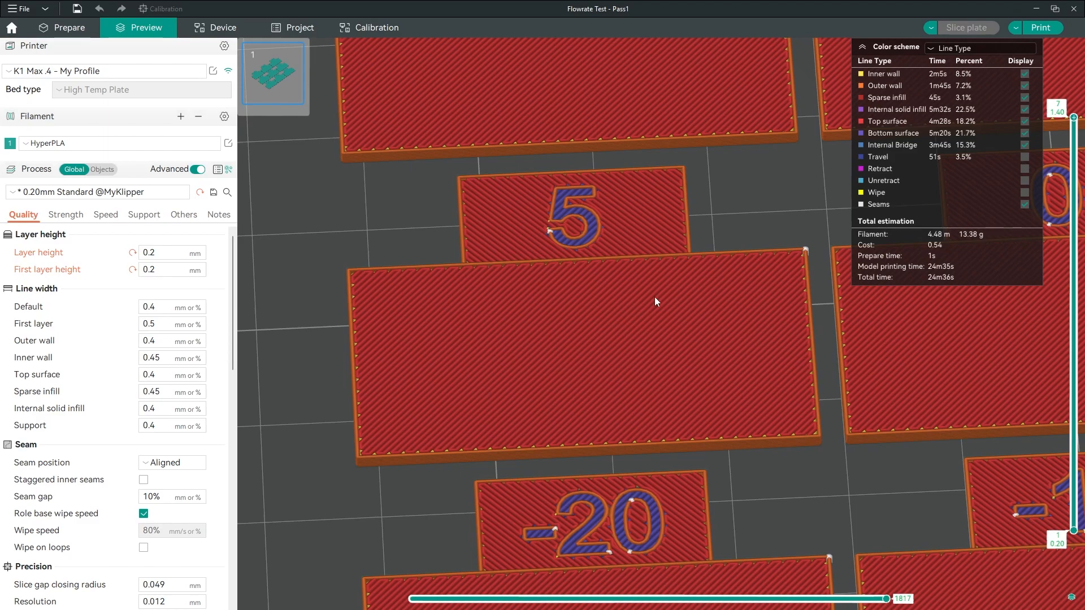
pyautogui.moveTo(866, 476); pyautogui.dragTo(770, 548, button='right')
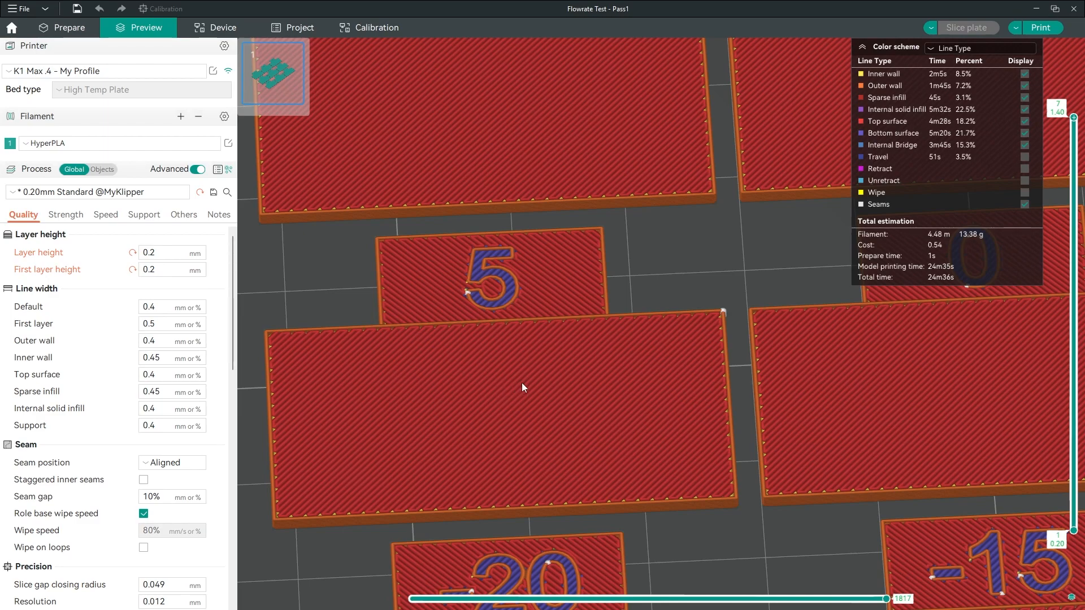
pyautogui.moveTo(727, 385); pyautogui.dragTo(653, 425, button='right')
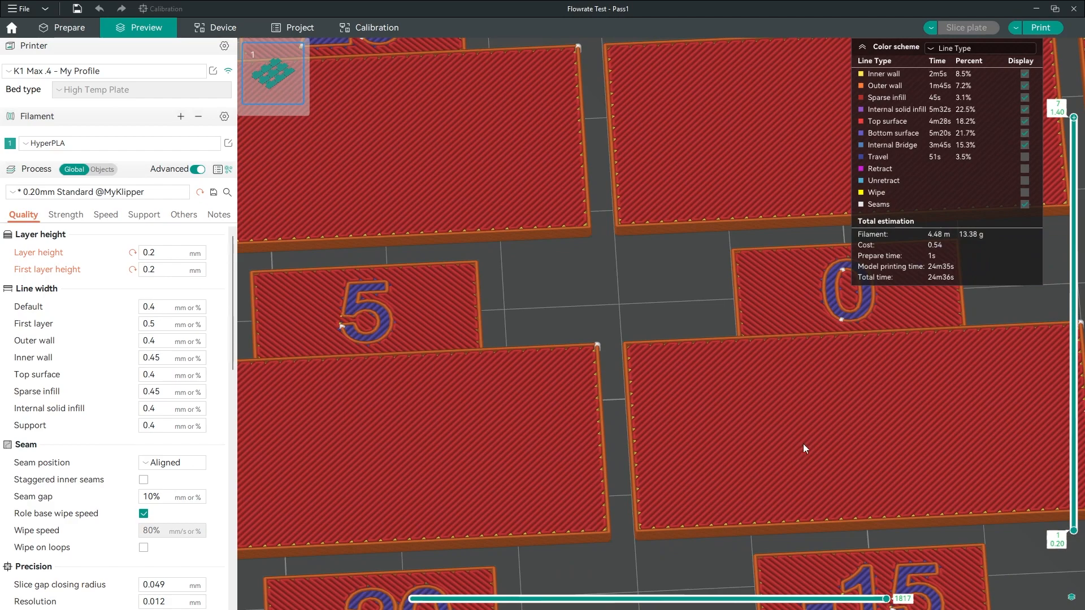
pyautogui.moveTo(805, 443); pyautogui.dragTo(723, 446, button='right')
pyautogui.moveTo(809, 457); pyautogui.dragTo(412, 404, button='right')
pyautogui.moveTo(933, 394); pyautogui.dragTo(924, 307, button='right')
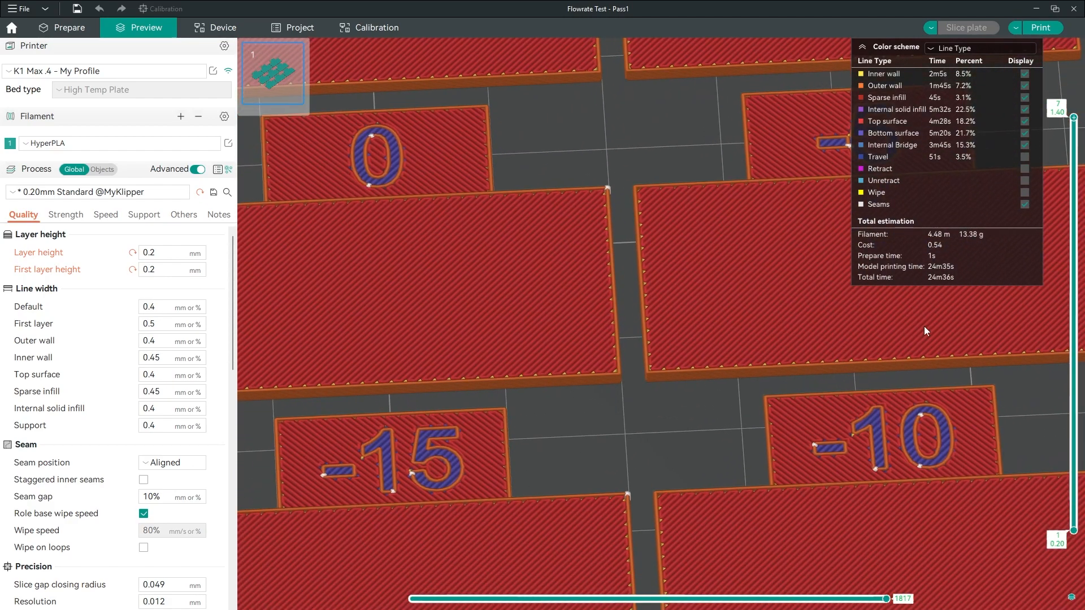
pyautogui.scroll(-6, 762, 424)
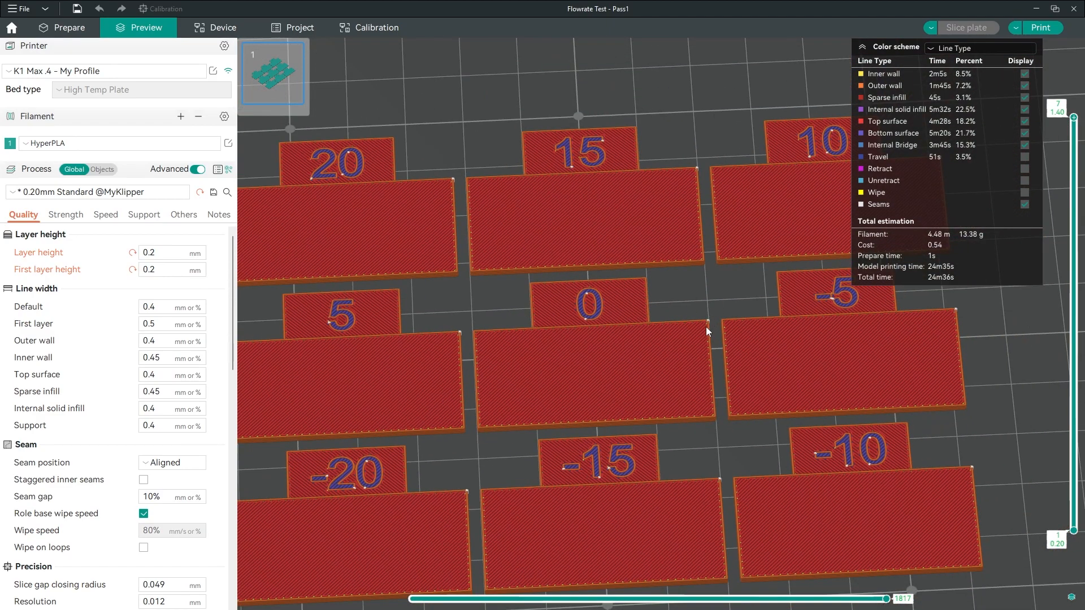
pyautogui.scroll(-2, 1002, 389)
pyautogui.moveTo(991, 408)
pyautogui.mouseDown()
pyautogui.moveTo(979, 419)
pyautogui.moveTo(980, 398)
pyautogui.moveTo(980, 423)
pyautogui.mouseUp()
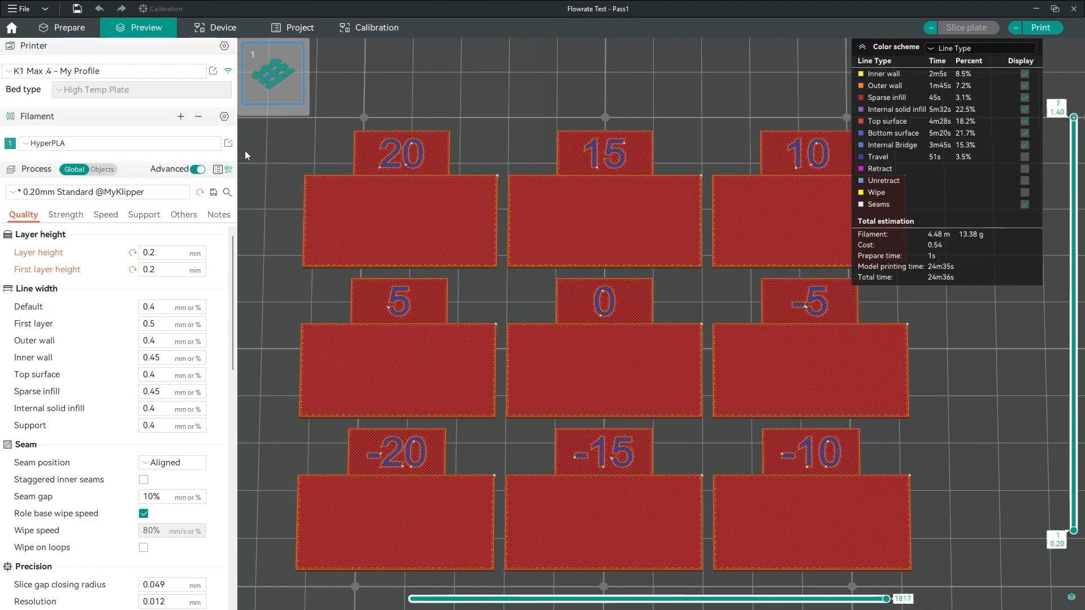
# - Review the flow ratio in the HyperPLA filament settings and close them without changes
pyautogui.click(228, 143)
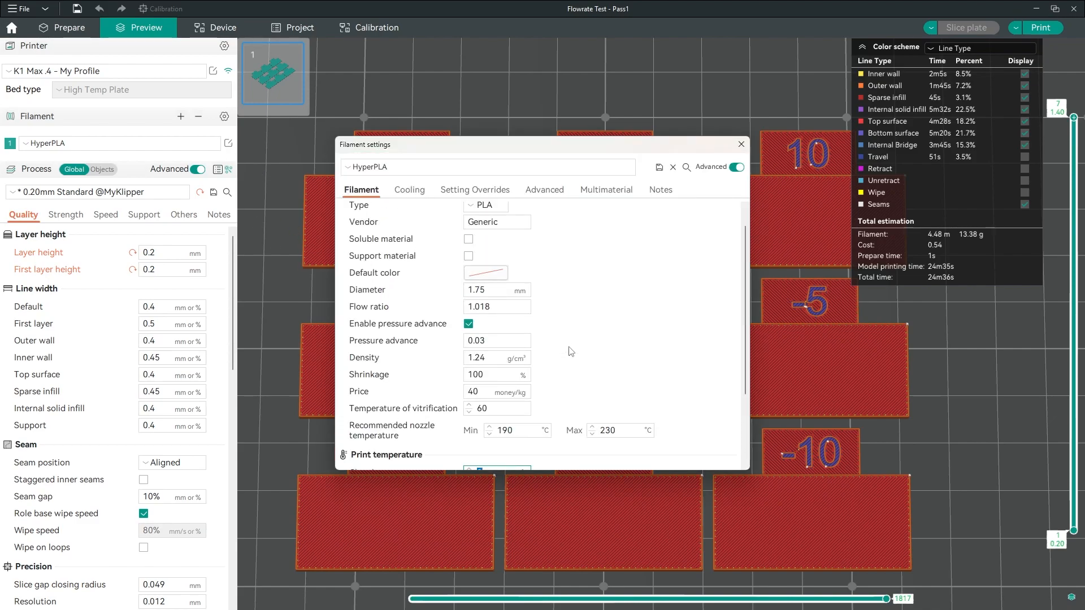
pyautogui.scroll(1, 569, 347)
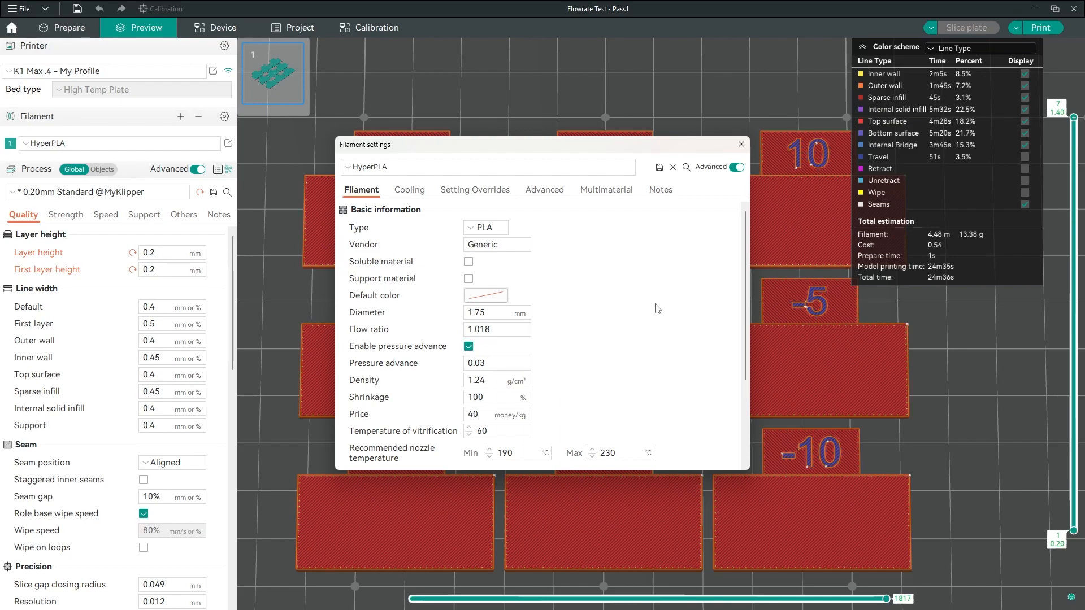
pyautogui.click(741, 144)
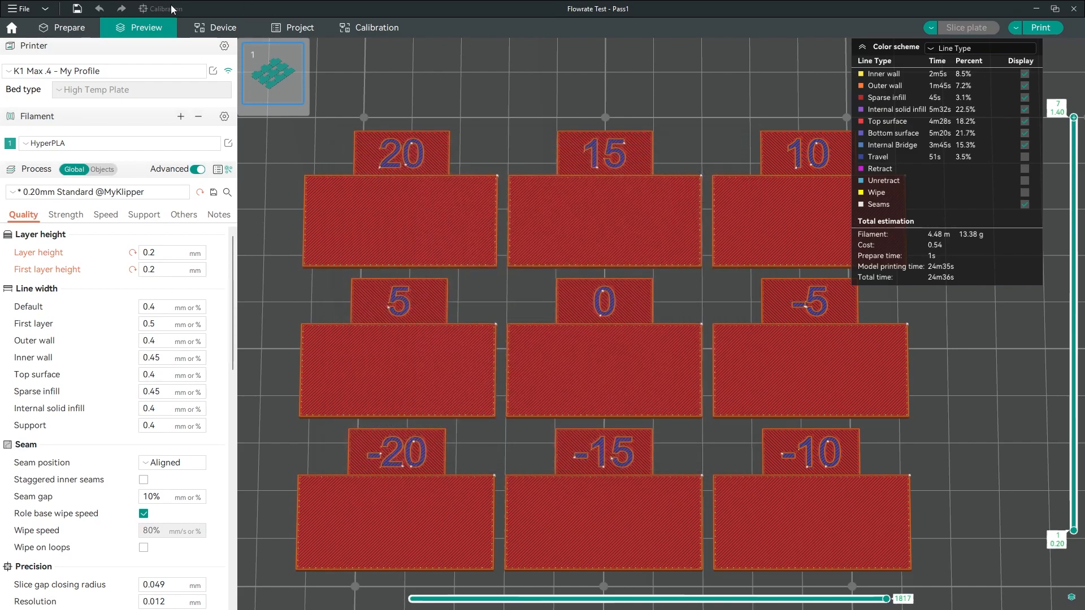
# - Open the calibration tutorial wiki in the browser and read the flow rate steps, highlighting the example flow ratio calculation
pyautogui.click(62, 27)
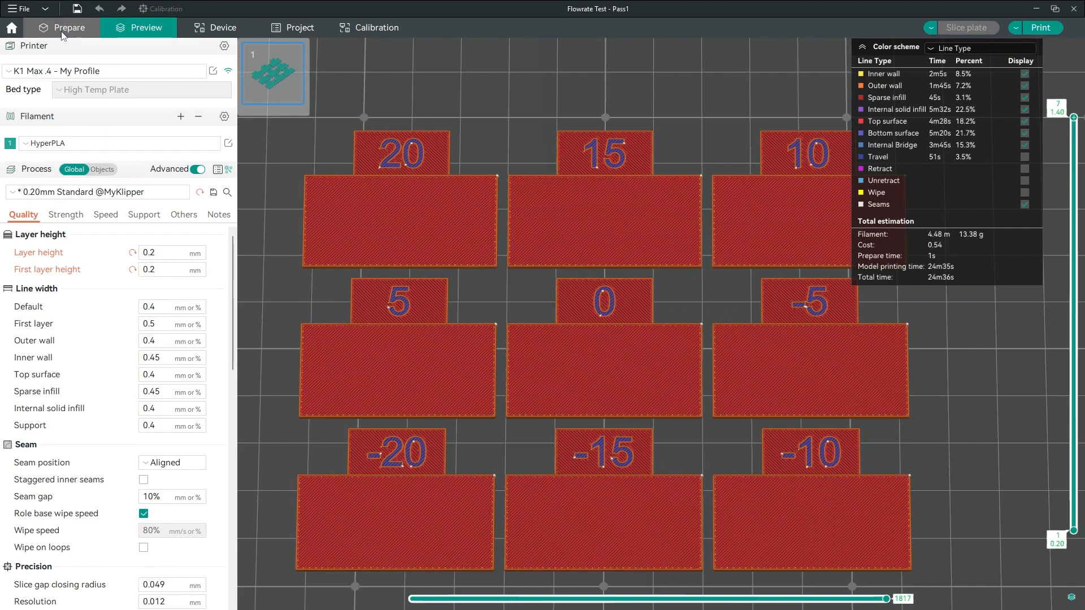
pyautogui.click(167, 9)
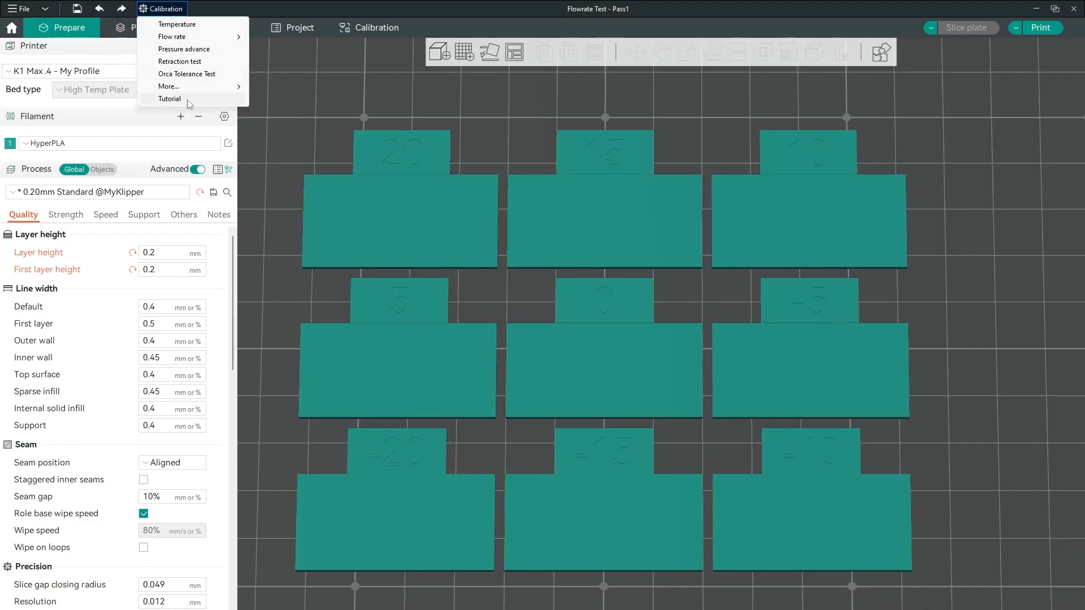
pyautogui.click(180, 100)
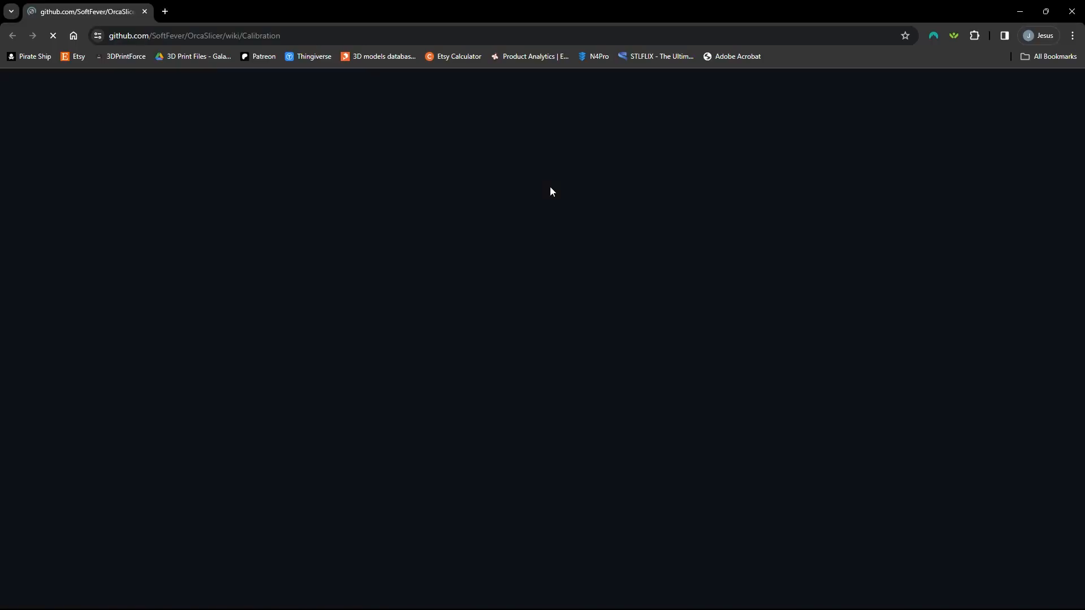
pyautogui.scroll(-5, 569, 373)
pyautogui.scroll(-10, 569, 373)
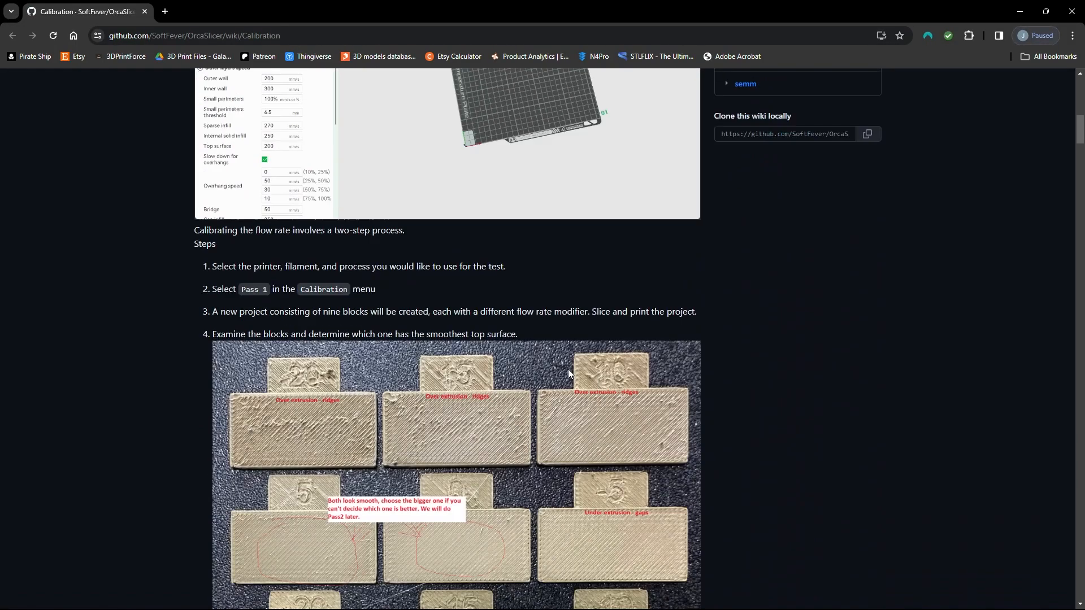
pyautogui.scroll(-3, 552, 260)
pyautogui.scroll(-9, 554, 265)
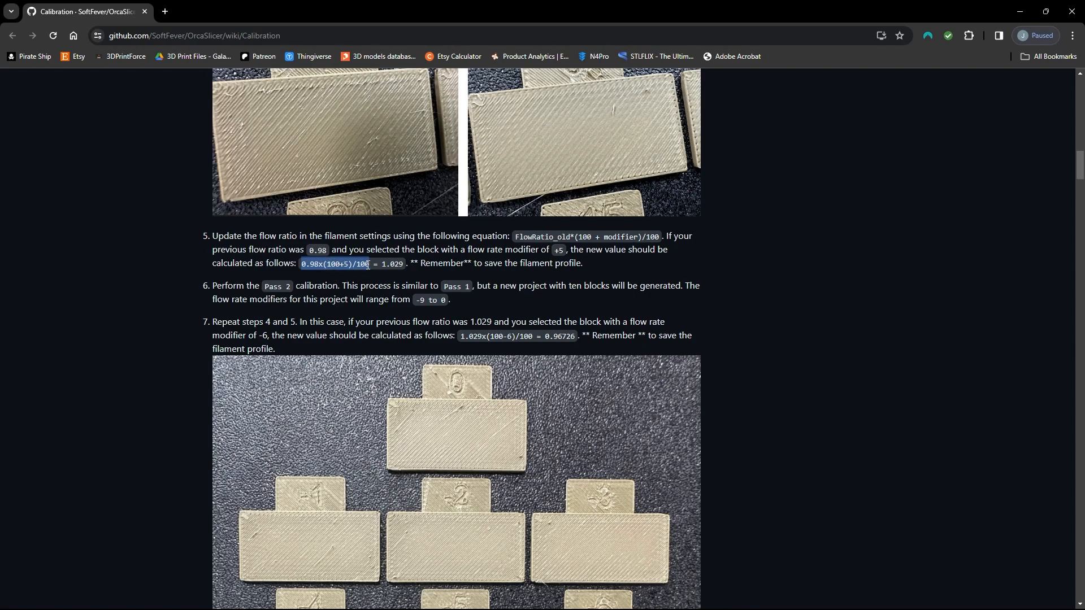
pyautogui.click(381, 282)
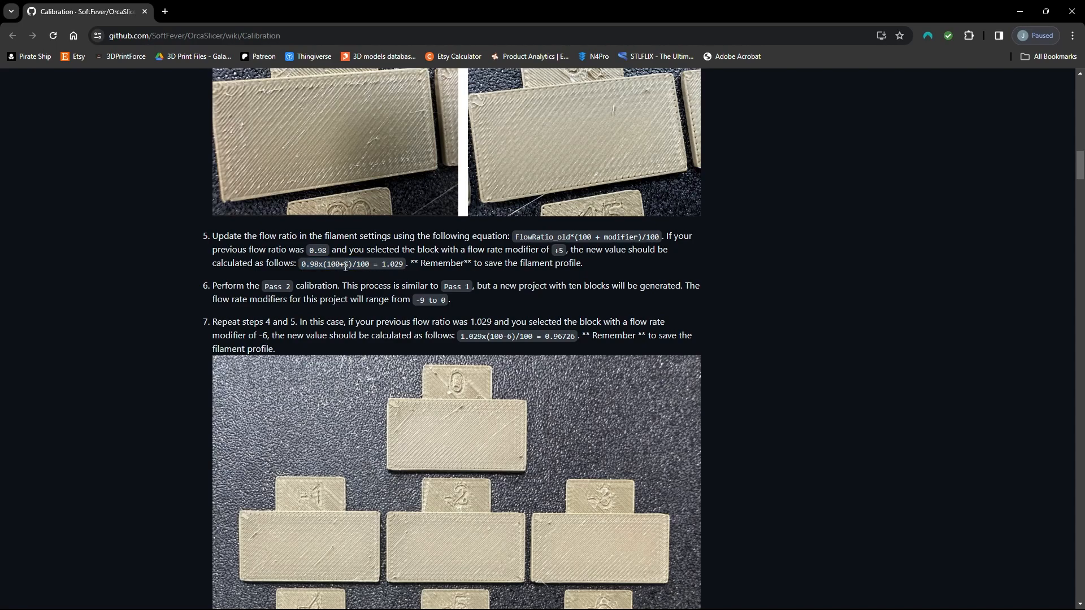
pyautogui.moveTo(382, 264); pyautogui.dragTo(403, 266)
# - Switch back to OrcaSlicer and check where the flow ratio is set in the HyperPLA filament settings
pyautogui.click(586, 605)
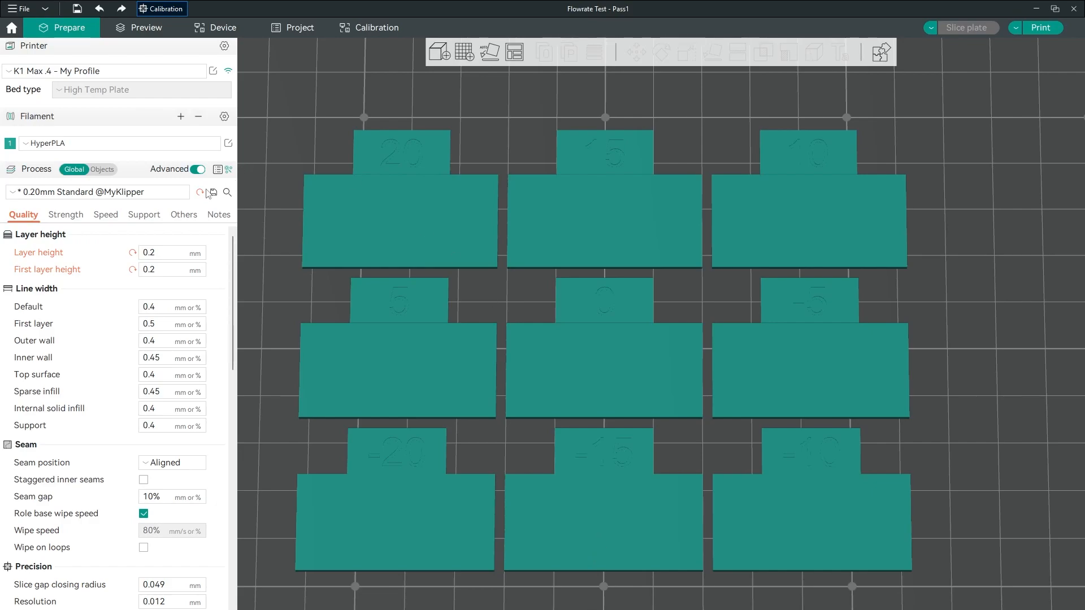
pyautogui.click(228, 143)
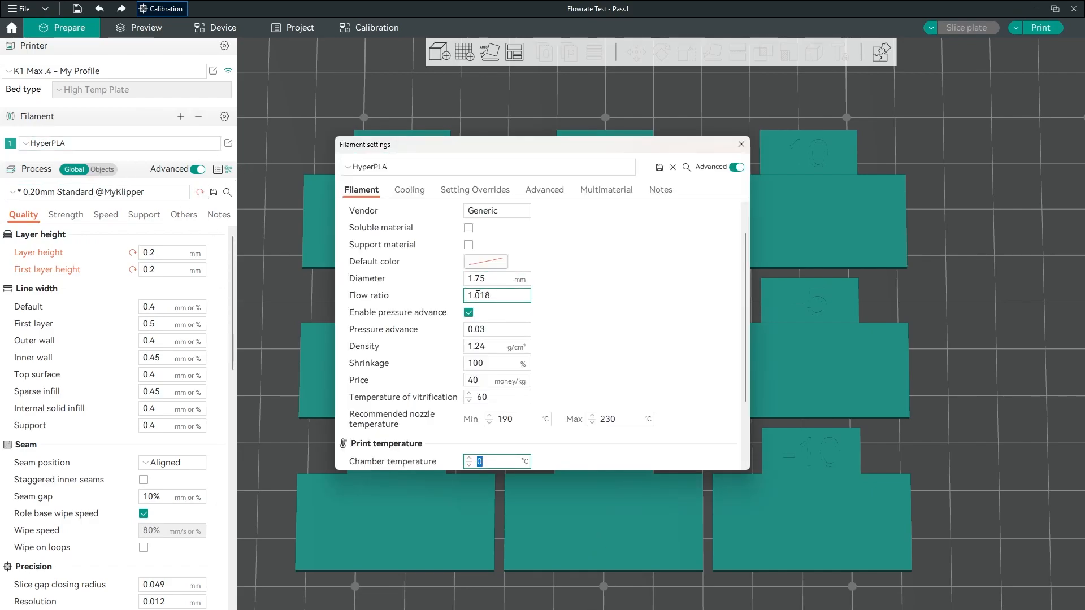
pyautogui.click(740, 145)
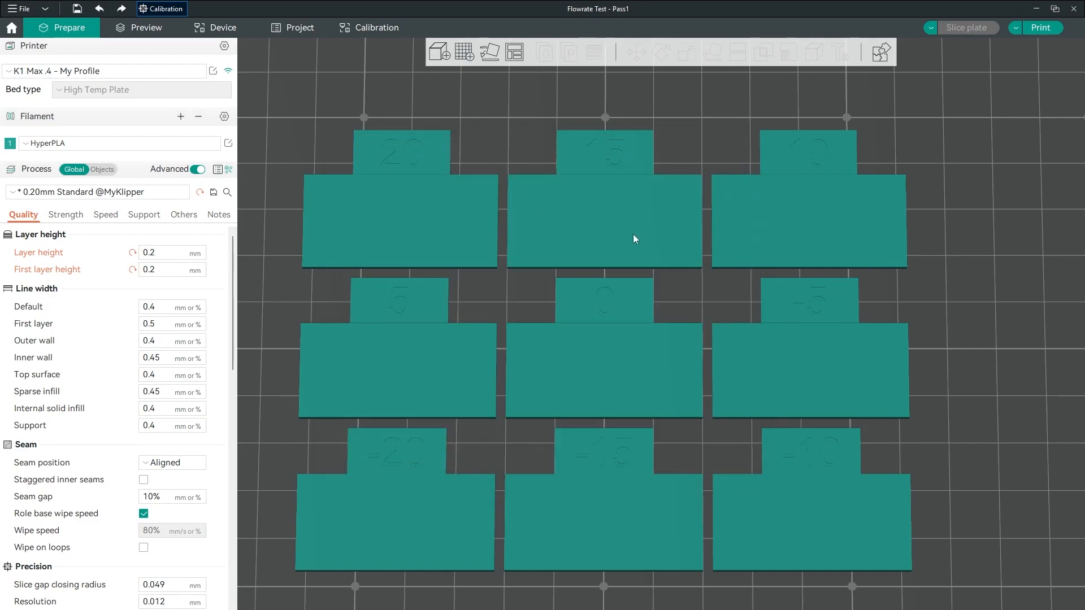
# - Select all nine Pass 1 flow rate blocks and delete them from the plate
pyautogui.click(413, 212)
pyautogui.hotkey('ctrl', 'a')
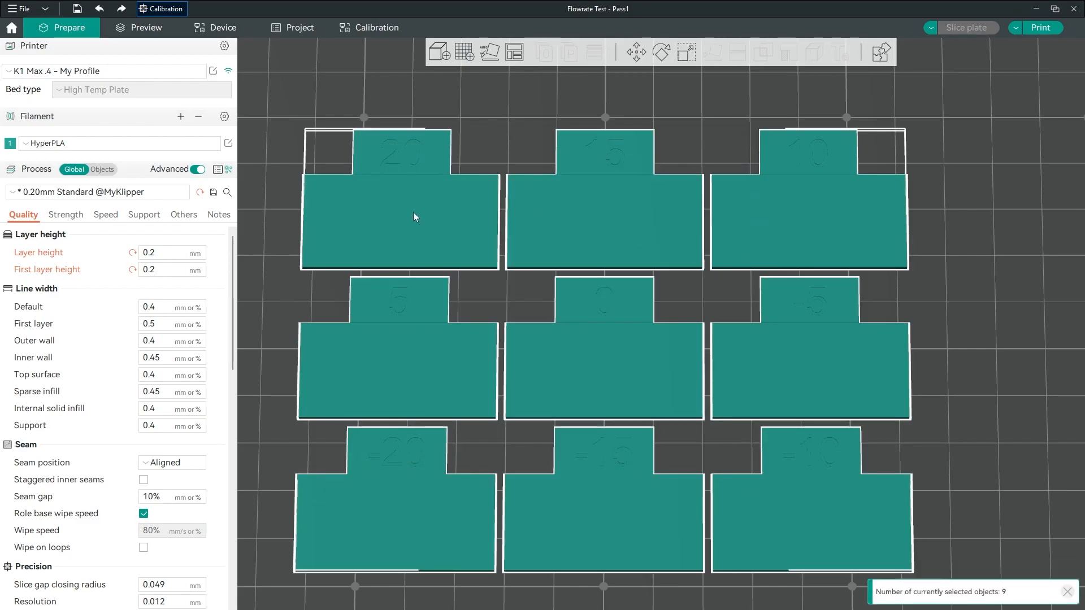
pyautogui.press('Delete')
# - Generate the Pass 2 flow rate calibration test and slice the plate
pyautogui.click(164, 9)
pyautogui.moveTo(185, 37)
pyautogui.click(271, 49)
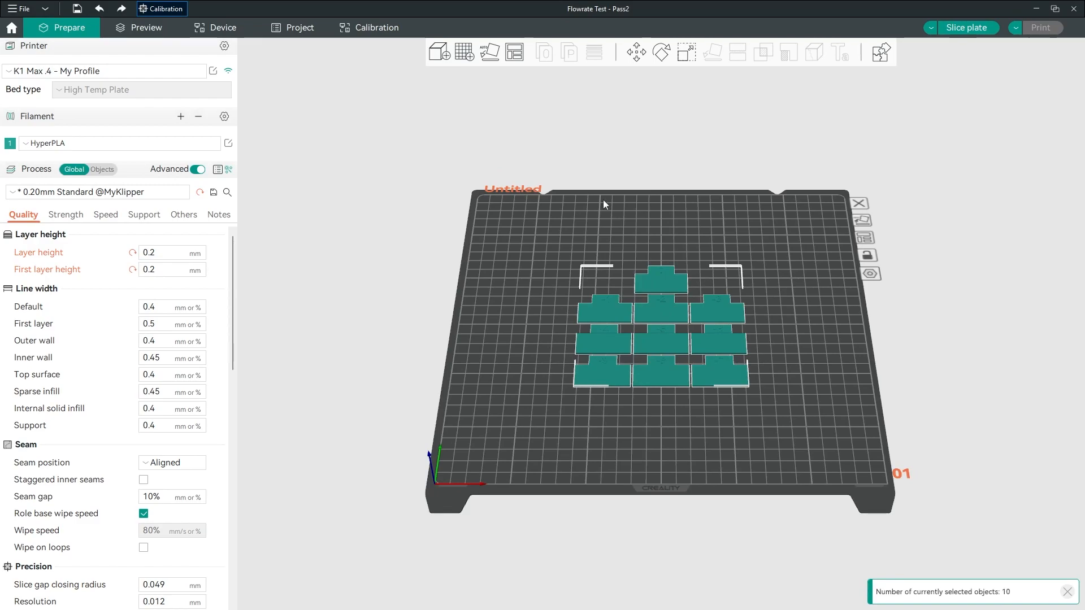
pyautogui.scroll(5, 814, 400)
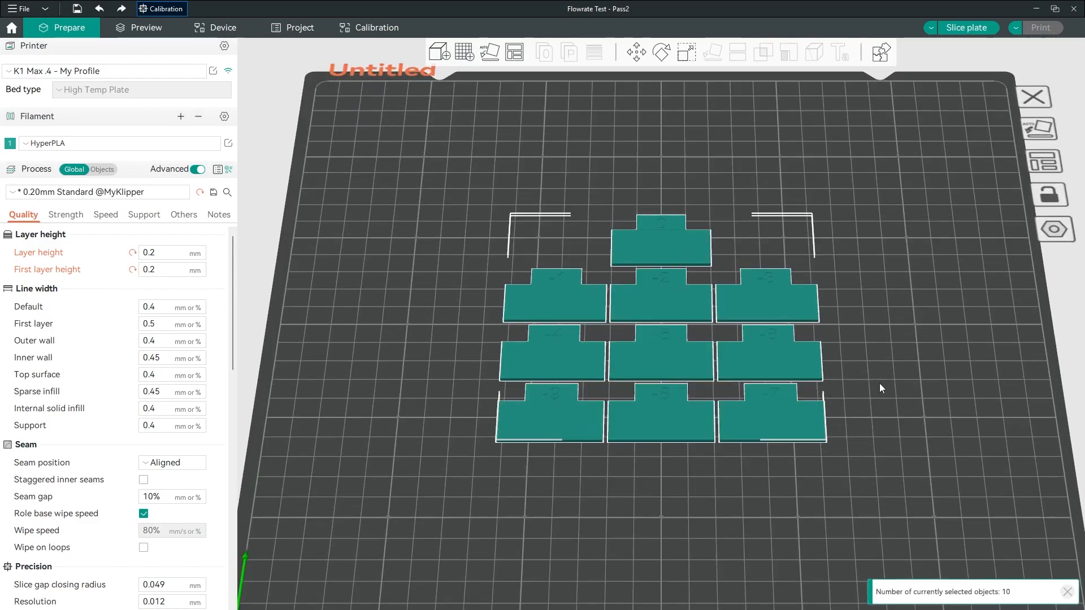
pyautogui.click(983, 28)
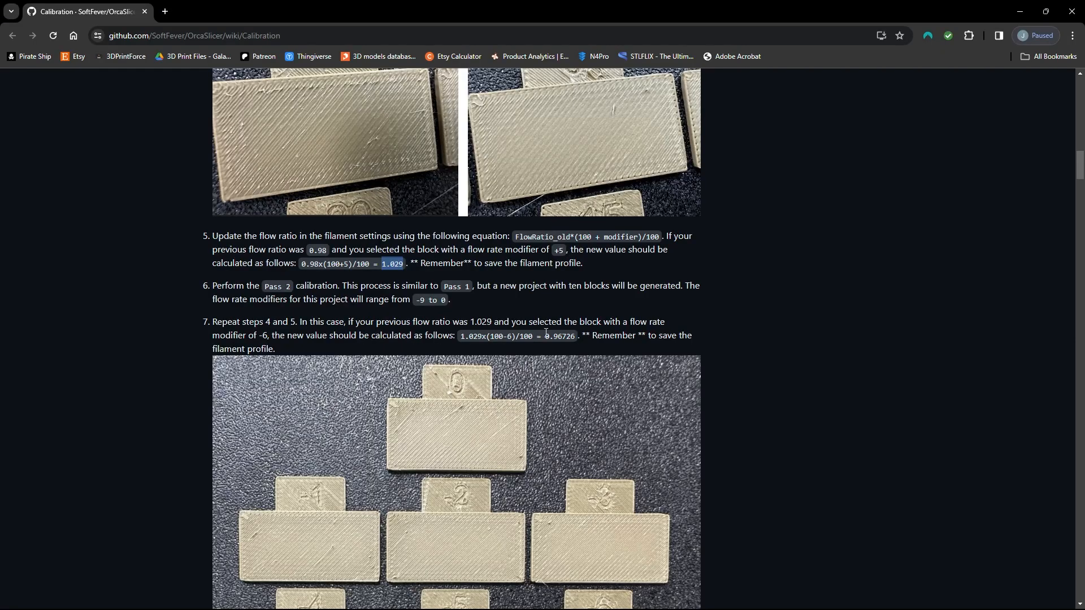
# - Copy the example formula 0.98x(100+5)/100 from the calibration wiki in the browser into the address bar of a new tab
pyautogui.moveTo(300, 267); pyautogui.dragTo(365, 266)
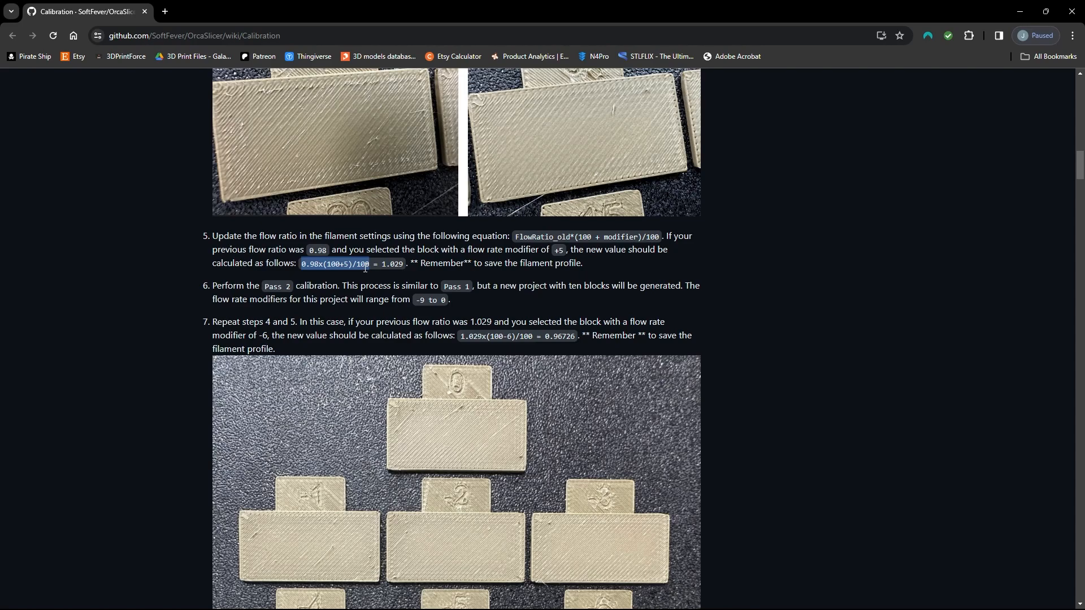
pyautogui.click(165, 12)
pyautogui.click(188, 41)
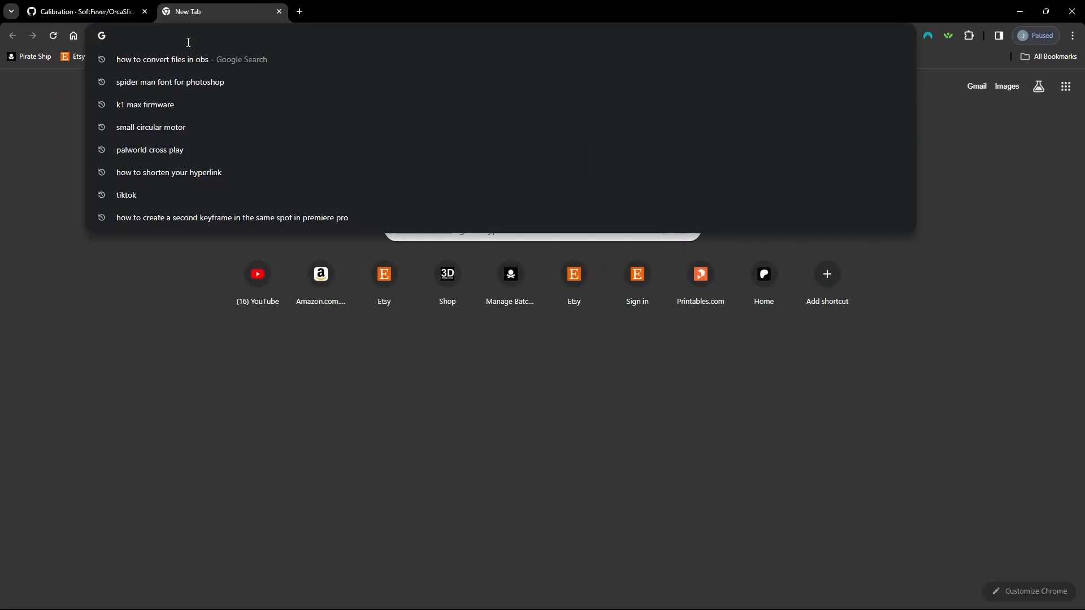
pyautogui.write('0.98x(100+5)/100')
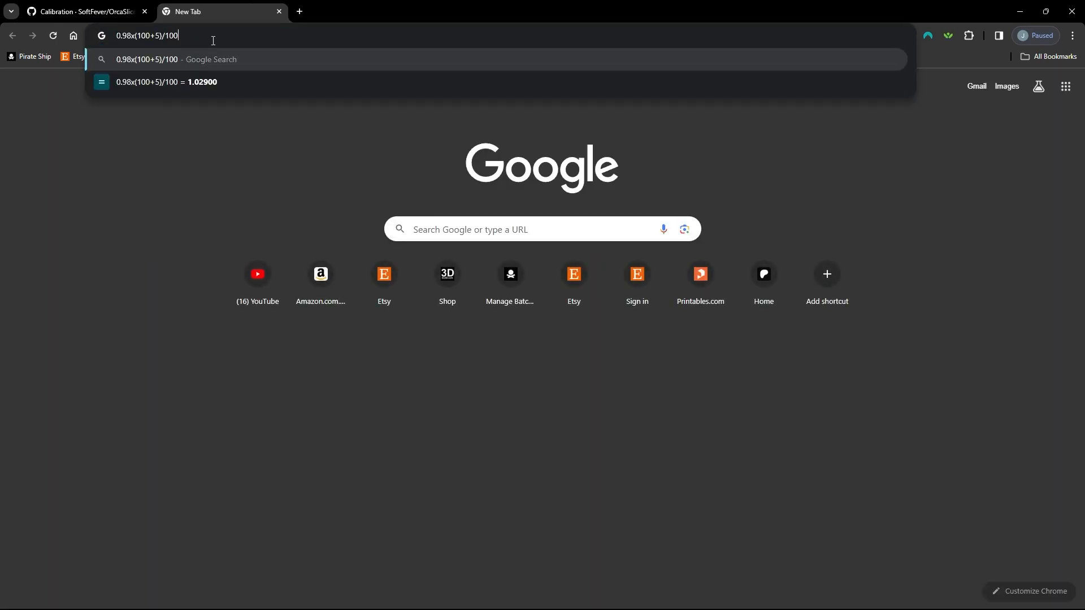
# - Change the formula to 1.029x(100-2)/100, calculate it with Google and highlight the result to three decimals
pyautogui.moveTo(130, 36); pyautogui.dragTo(117, 37)
pyautogui.write('1.02')
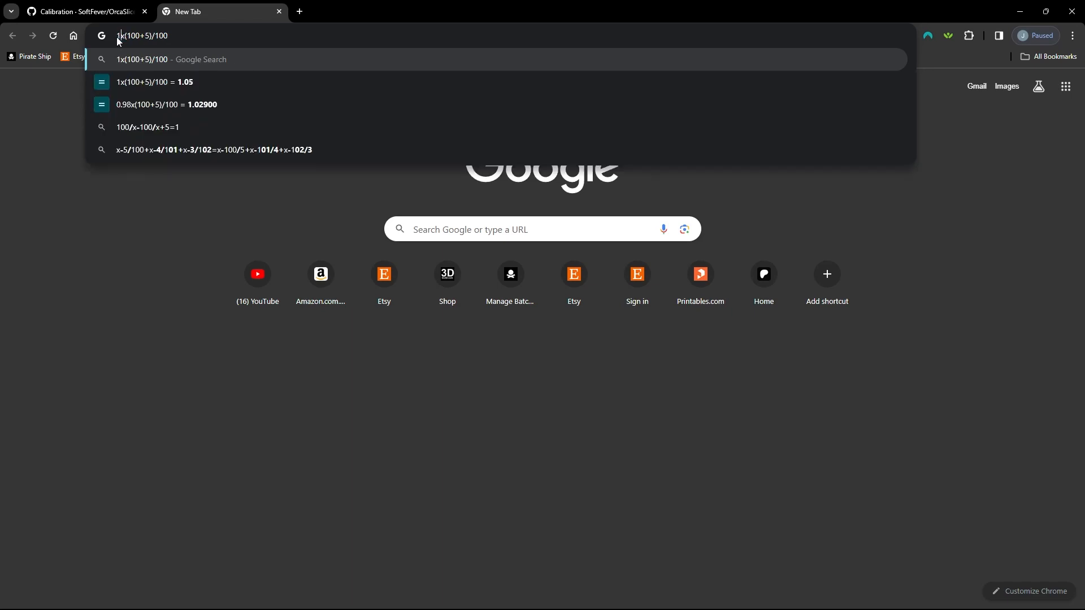
pyautogui.write('9')
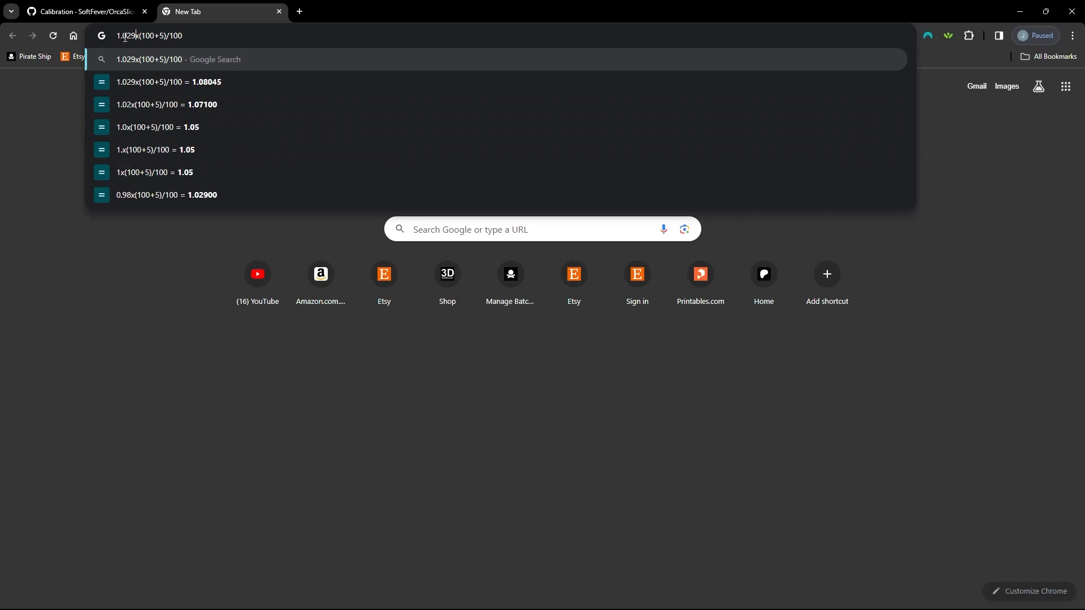
pyautogui.moveTo(153, 36); pyautogui.dragTo(163, 36)
pyautogui.write('-2')
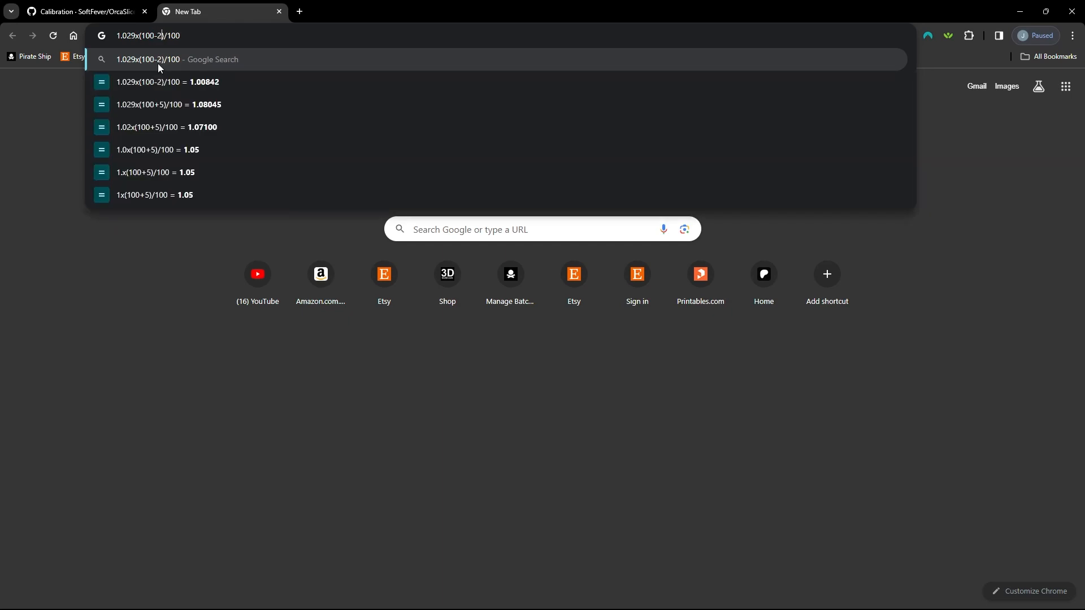
pyautogui.click(248, 83)
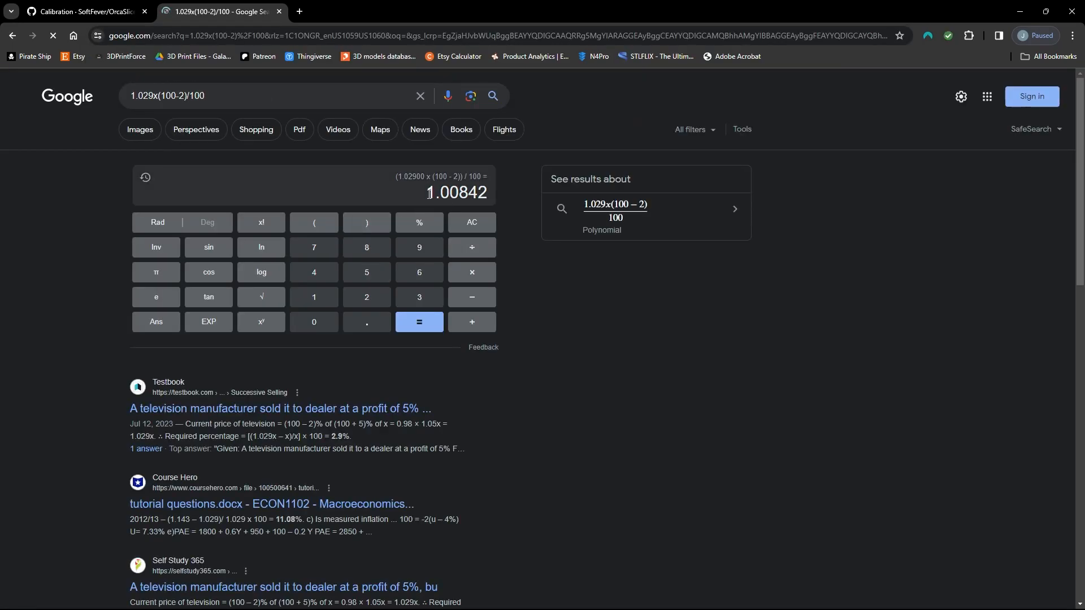
pyautogui.moveTo(430, 193); pyautogui.dragTo(465, 193)
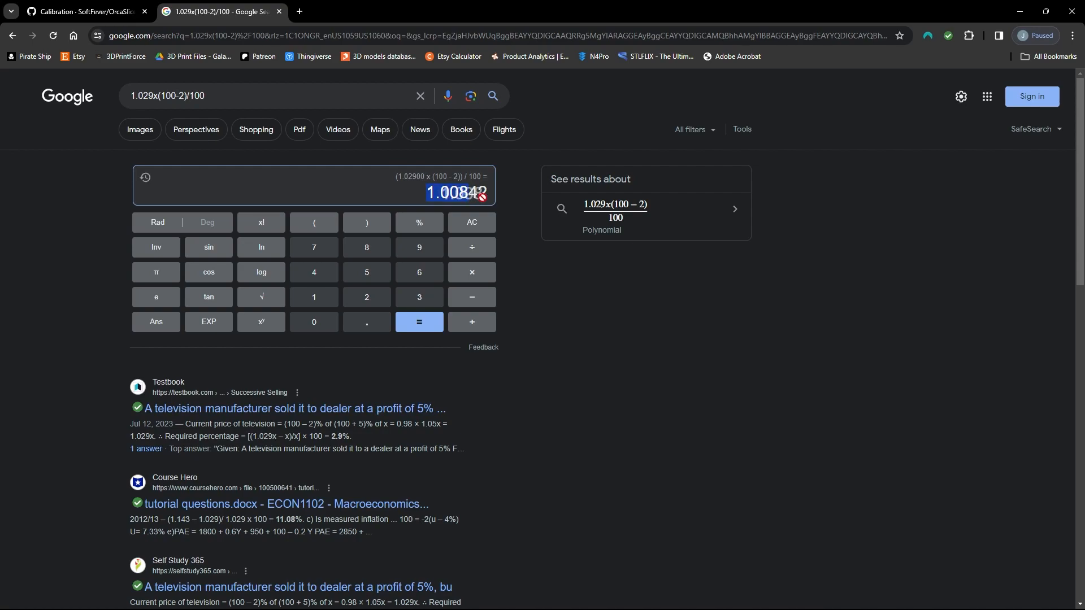
pyautogui.click(488, 194)
pyautogui.moveTo(469, 194); pyautogui.dragTo(429, 194)
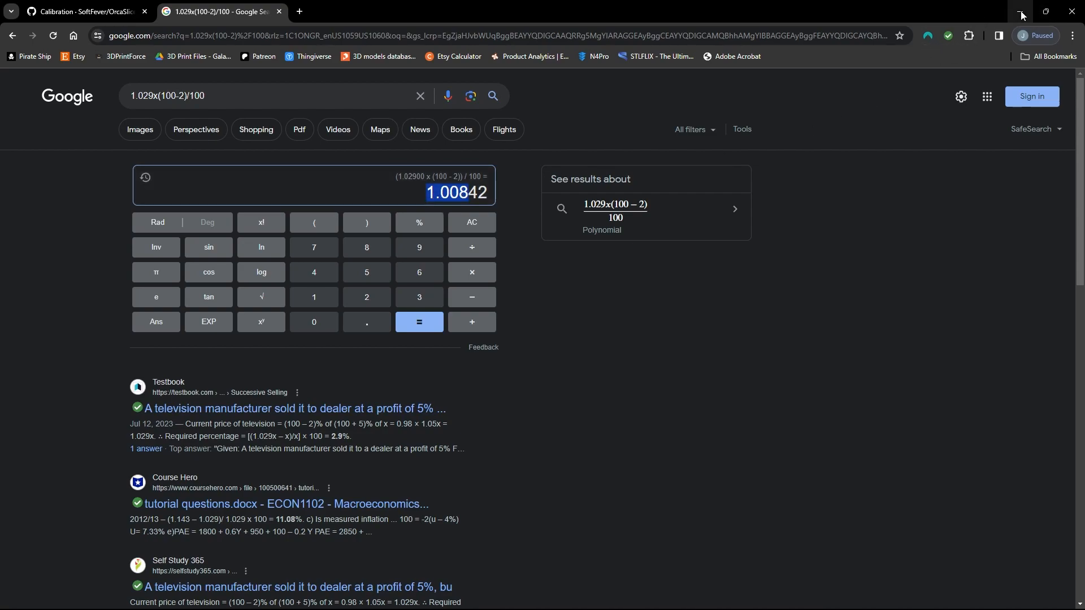
# - Switch back to OrcaSlicer and review the HyperPLA filament's flow ratio, print temperatures and maximum volumetric speed
pyautogui.click(1046, 11)
pyautogui.click(1024, 16)
pyautogui.click(228, 143)
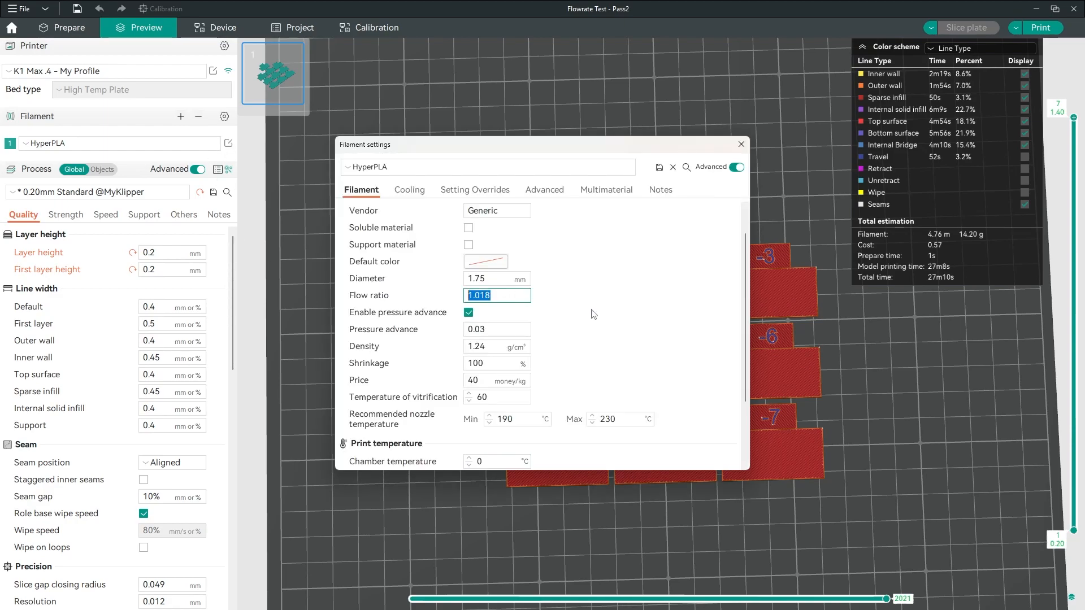
pyautogui.scroll(1, 598, 314)
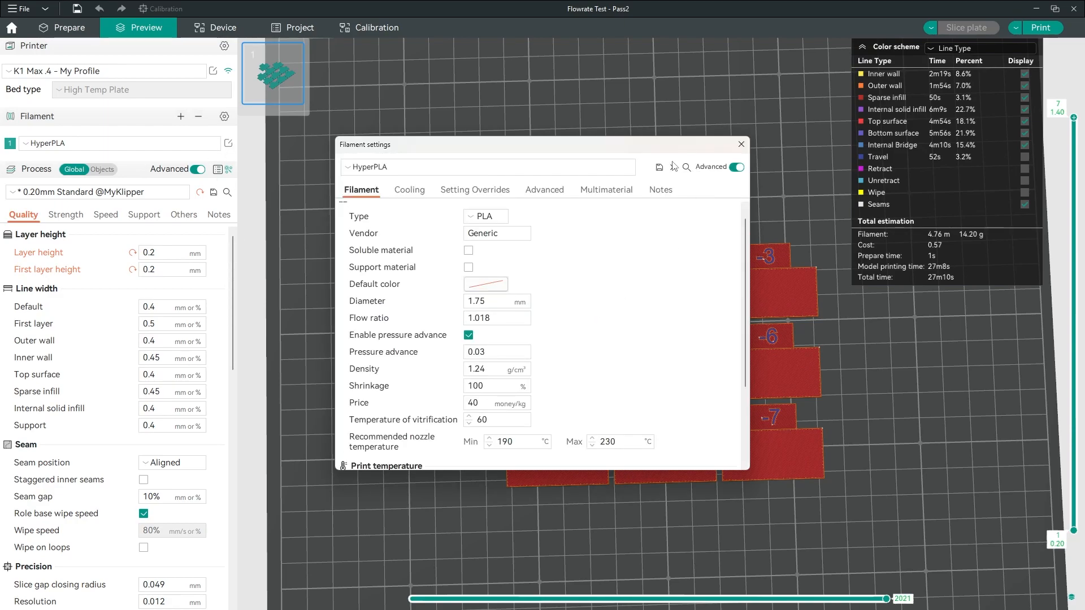
pyautogui.scroll(-3, 650, 283)
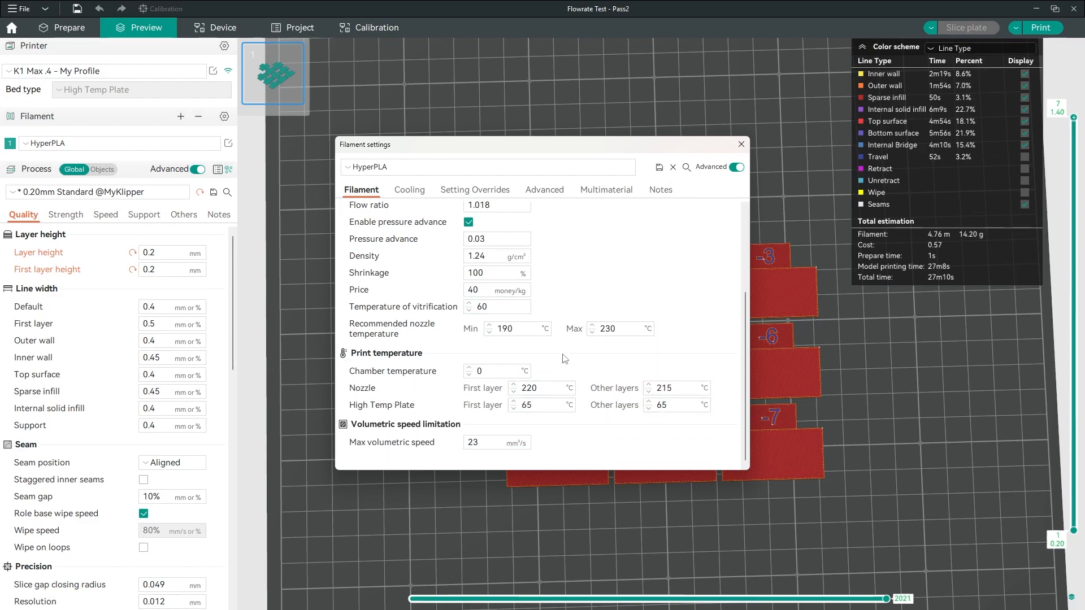
# - Close the filament settings and delete all the Pass 2 flow rate test objects from the plate
pyautogui.scroll(3, 540, 271)
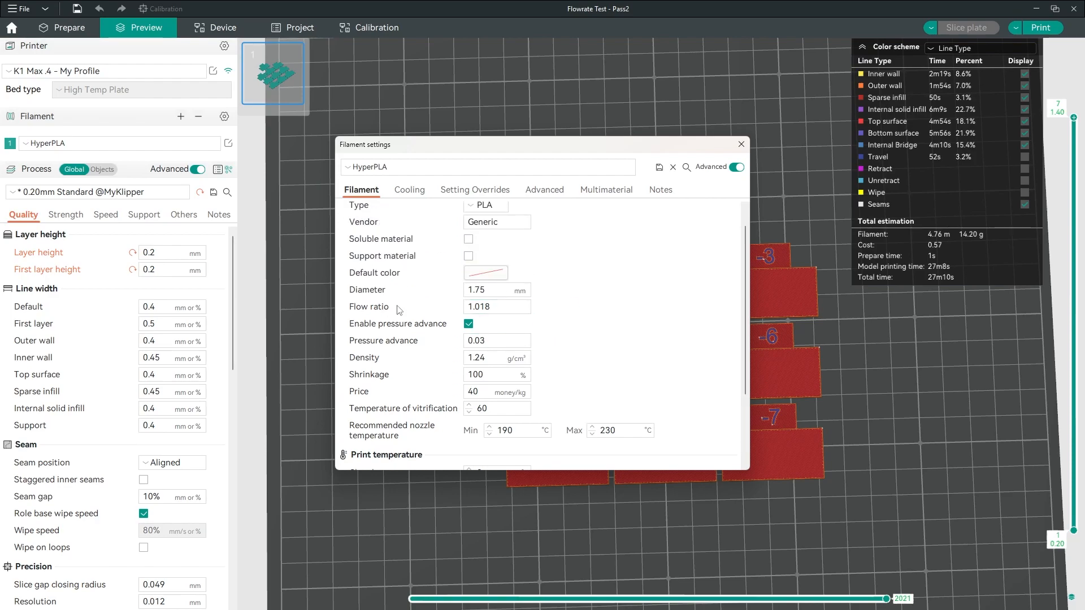
pyautogui.click(741, 145)
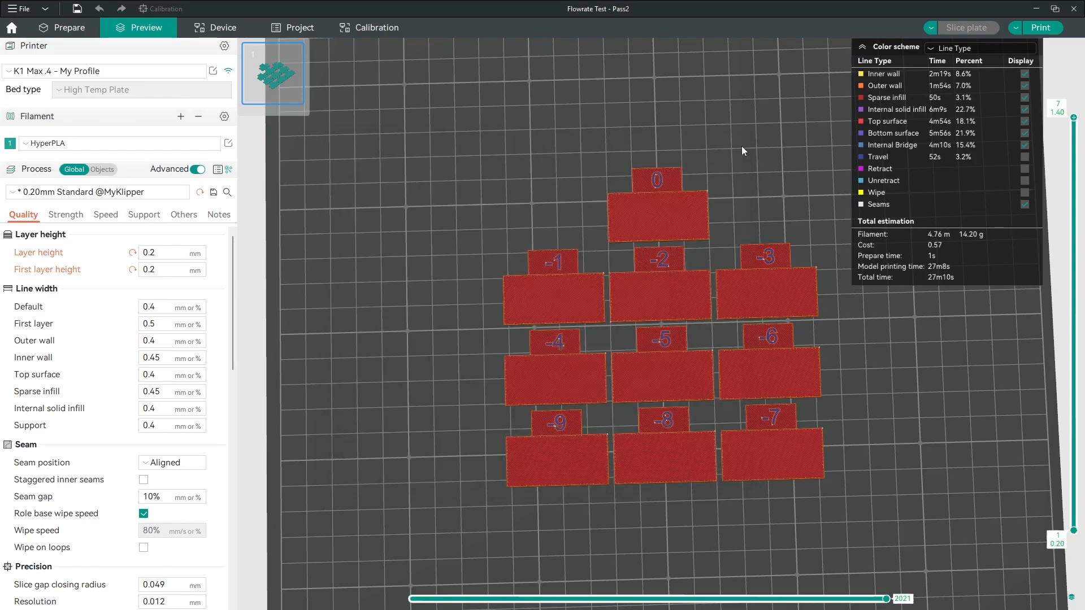
pyautogui.click(63, 27)
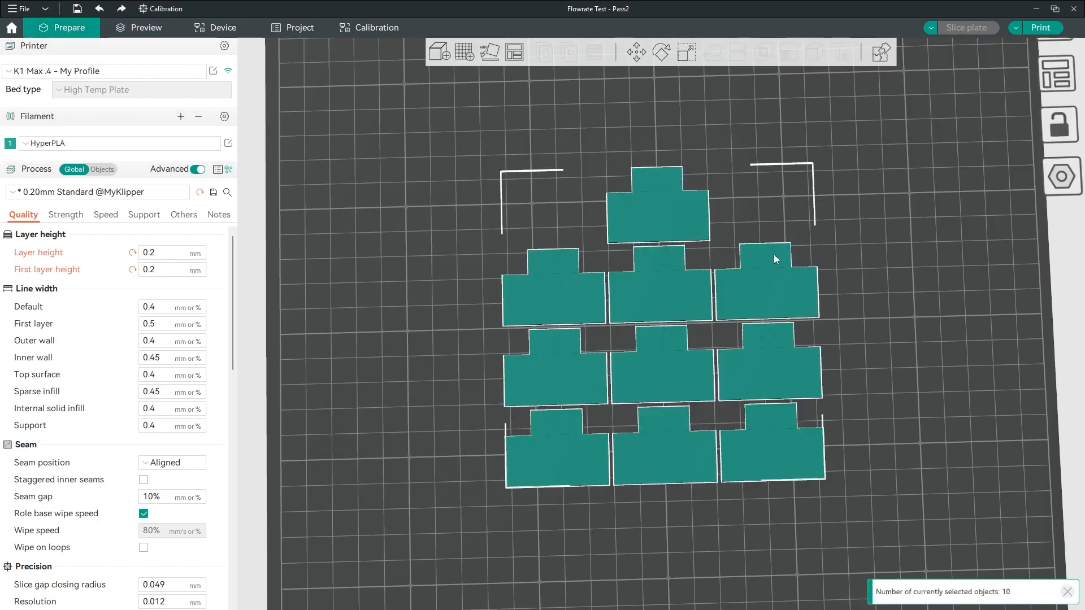
pyautogui.press('Delete')
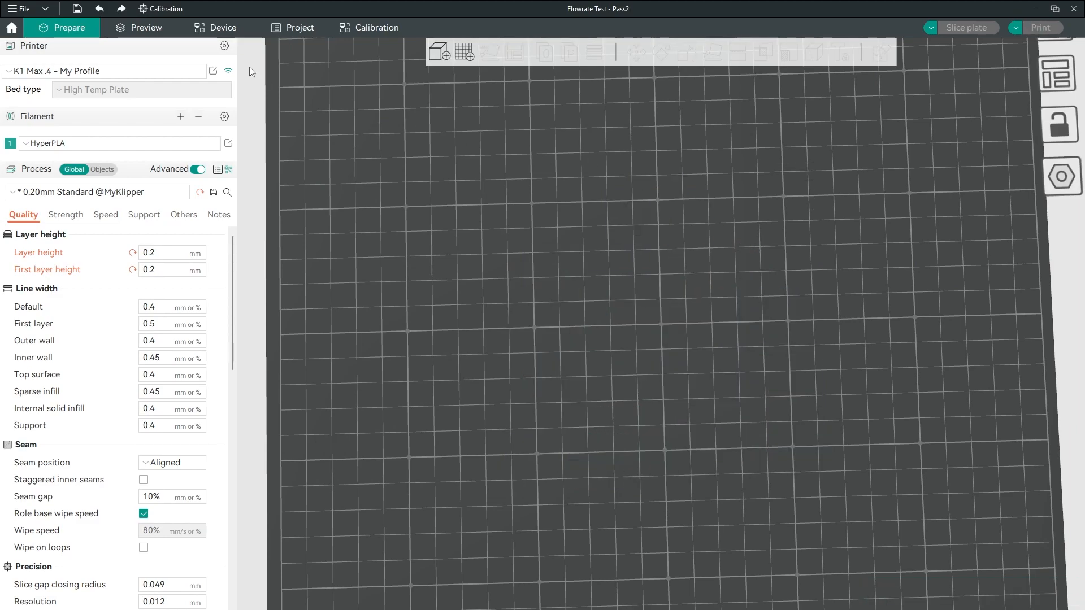
# - Generate a pressure advance calibration test using the PA Line method with an end PA of 0.15, and slice the plate
pyautogui.click(168, 8)
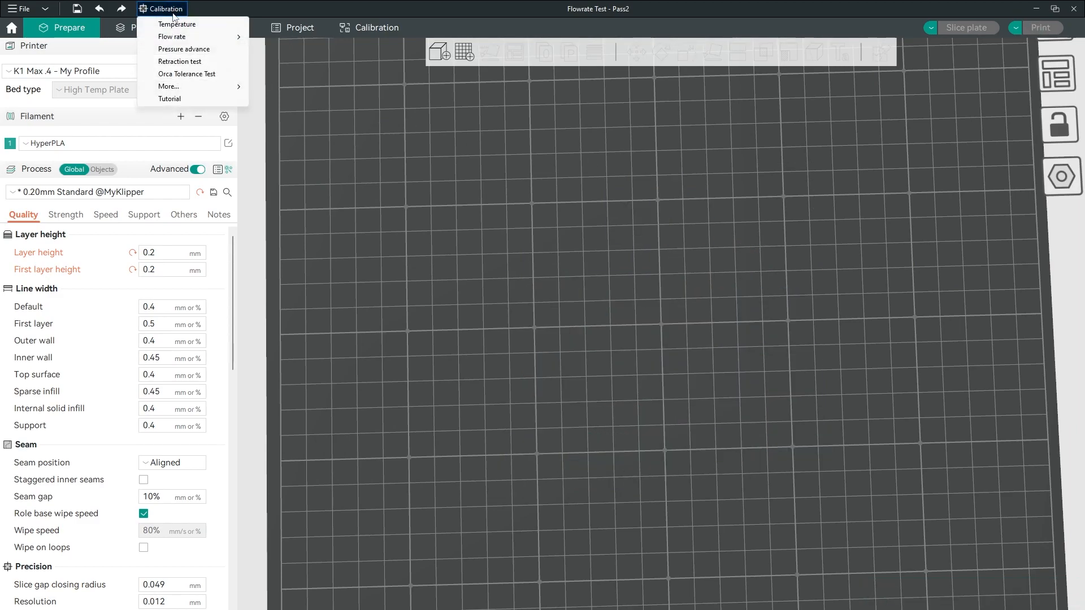
pyautogui.click(184, 49)
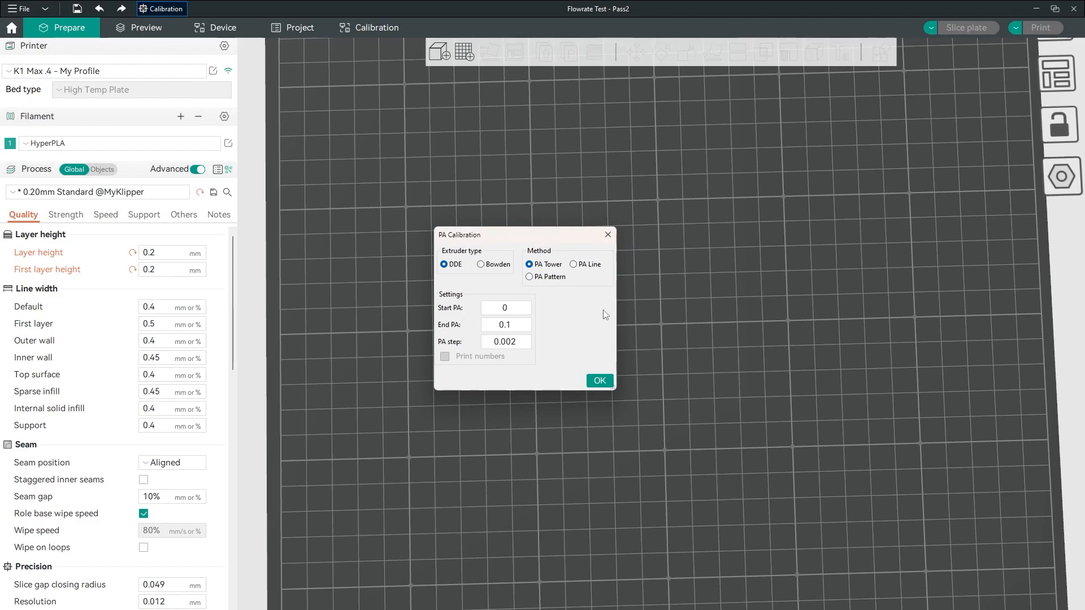
pyautogui.click(575, 264)
pyautogui.click(526, 325)
pyautogui.write('5')
pyautogui.click(601, 381)
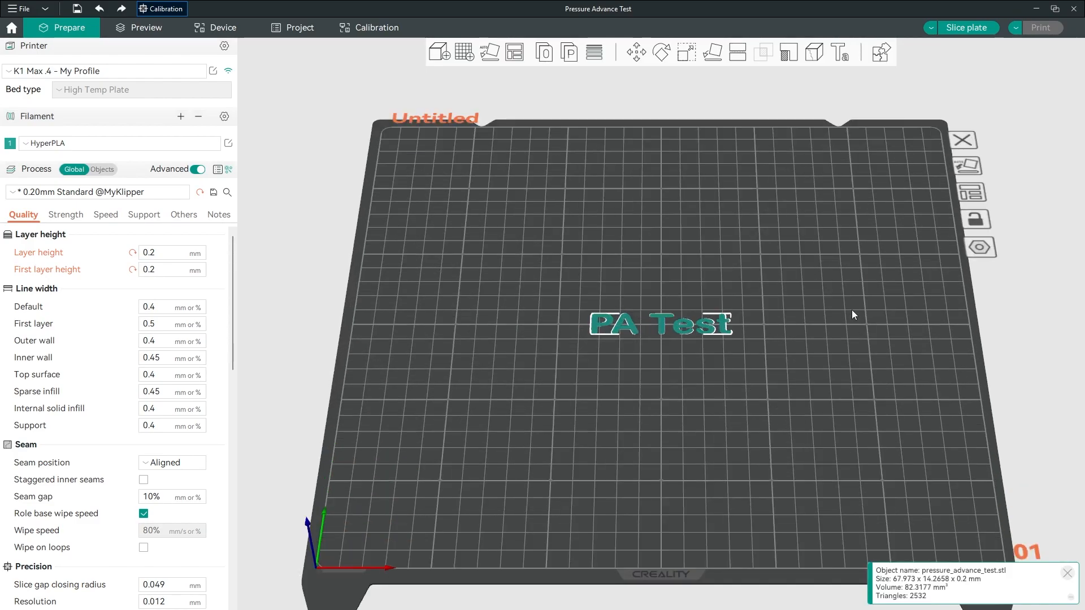
pyautogui.click(963, 27)
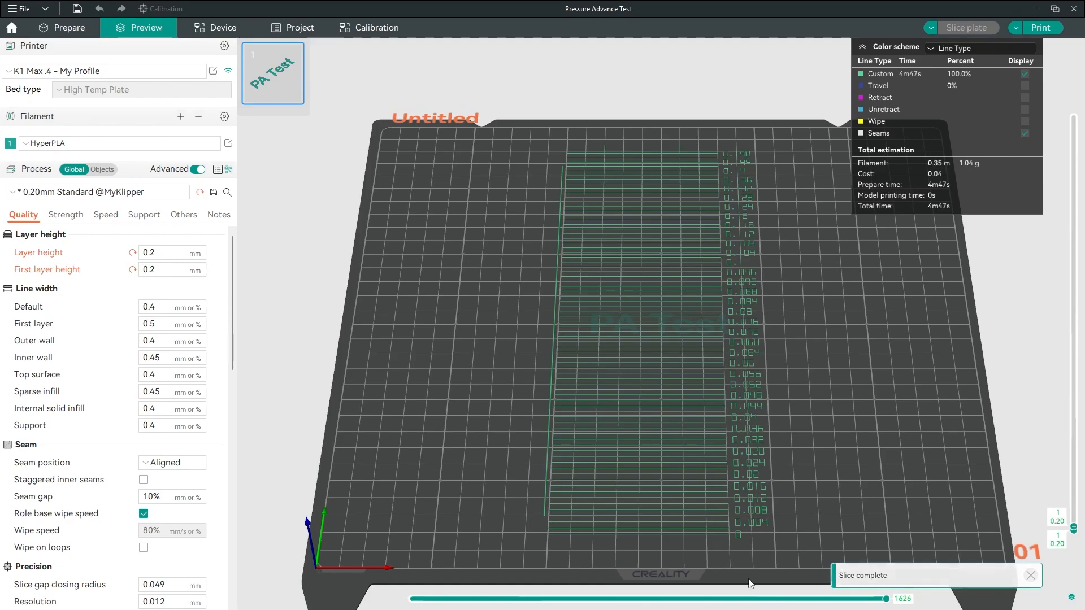
# - Examine the sliced PA line pattern and its value labels from the lowest to the highest pressure advance
pyautogui.scroll(5, 851, 416)
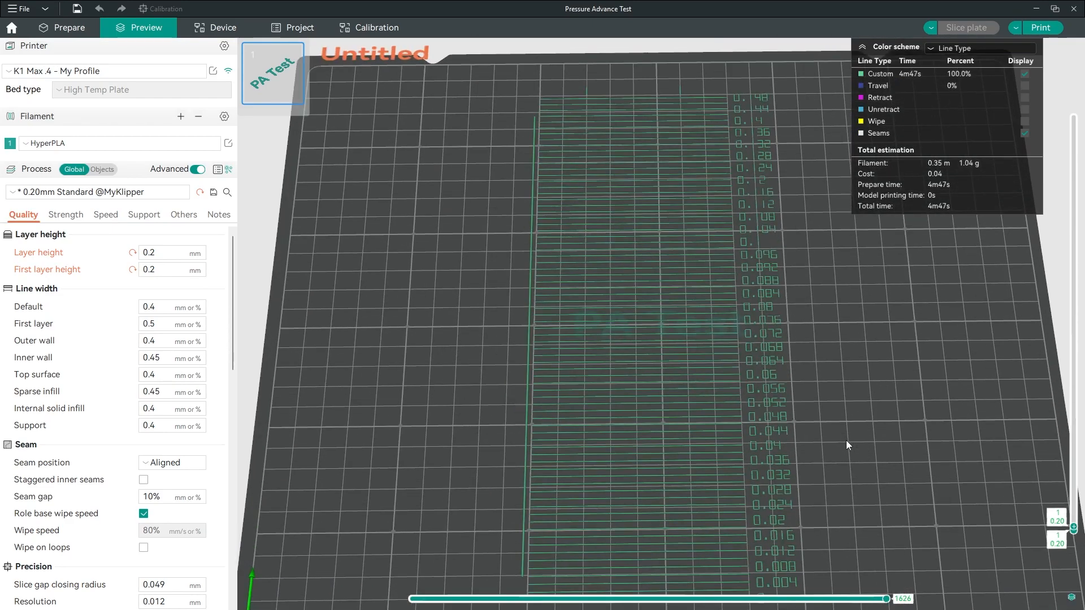
pyautogui.scroll(3, 851, 298)
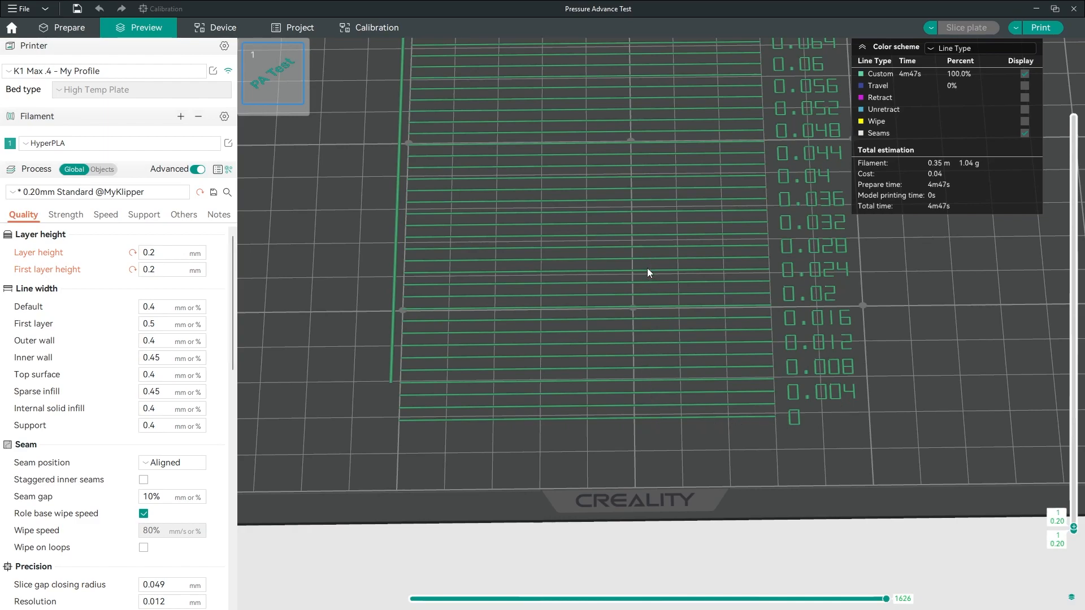
pyautogui.scroll(5, 653, 320)
pyautogui.scroll(-8, 680, 321)
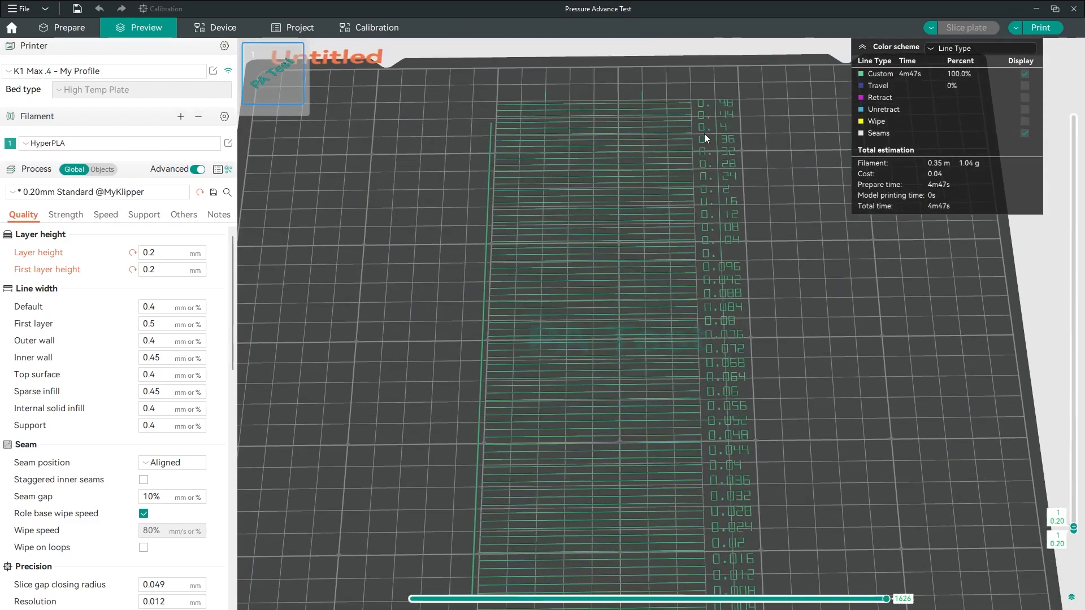
pyautogui.scroll(5, 686, 138)
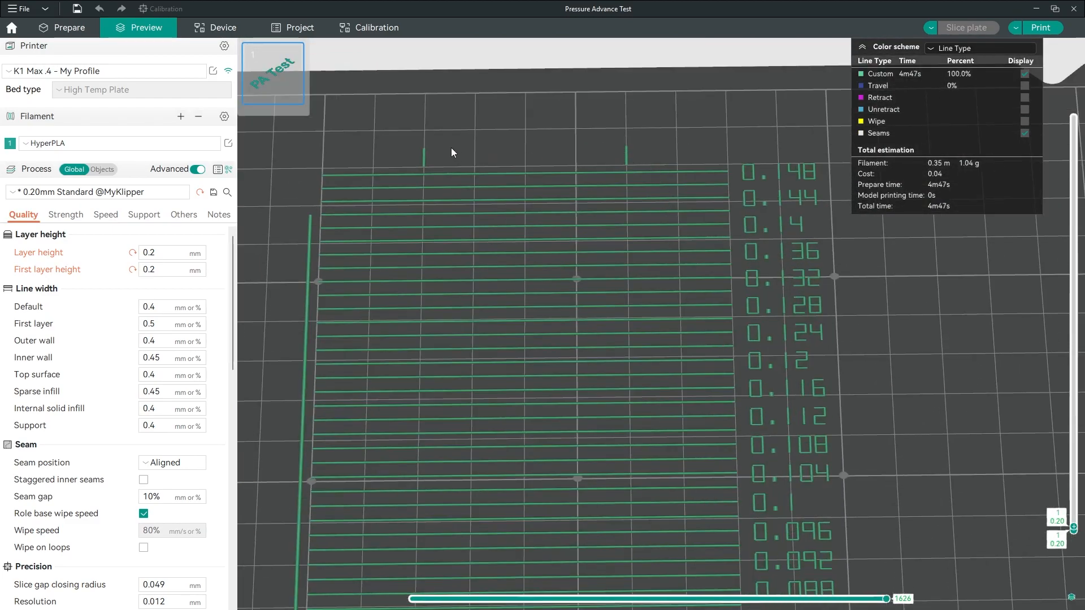
pyautogui.scroll(3, 426, 155)
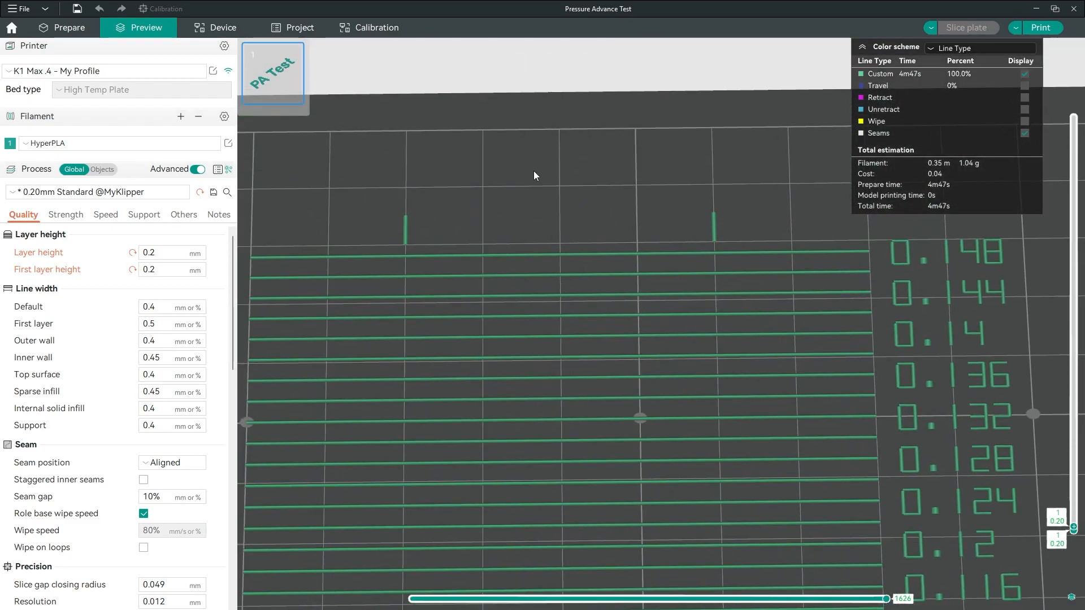
pyautogui.scroll(-5, 447, 242)
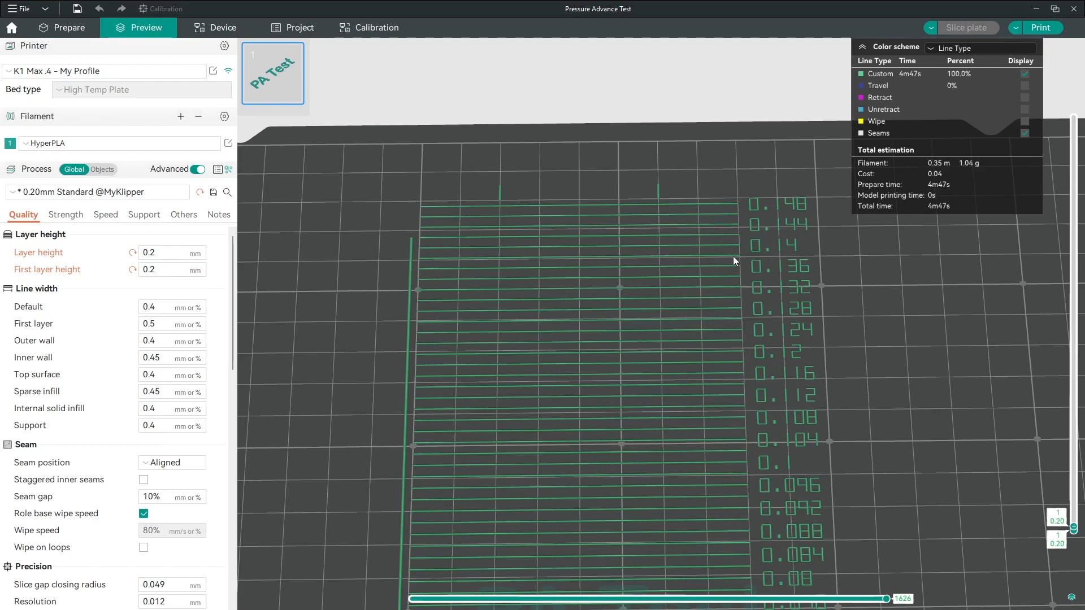
pyautogui.scroll(-2, 828, 467)
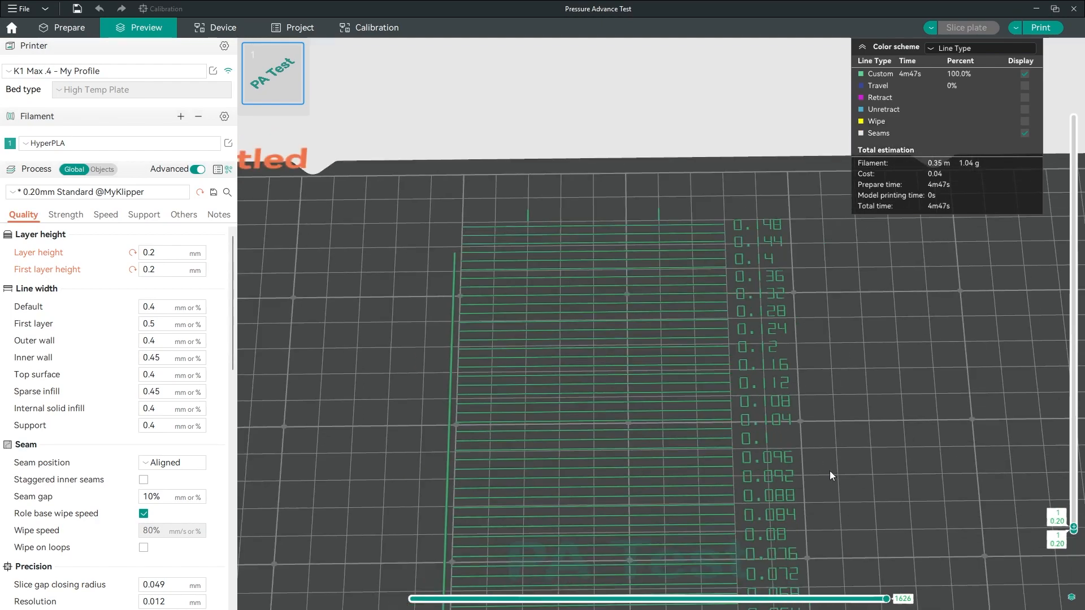
pyautogui.moveTo(836, 504); pyautogui.dragTo(822, 367, button='right')
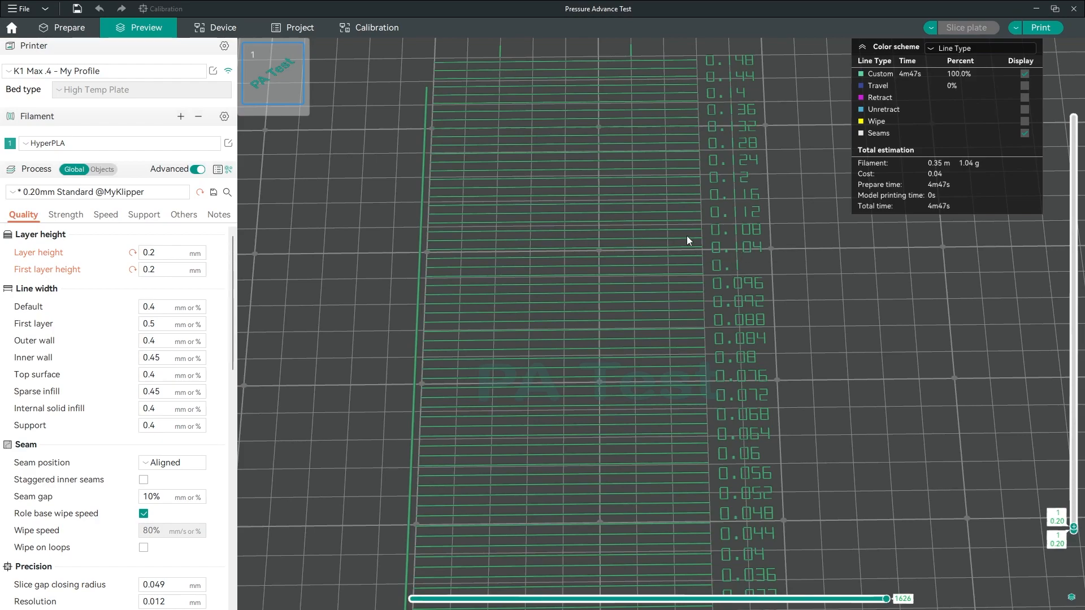
pyautogui.scroll(3, 775, 316)
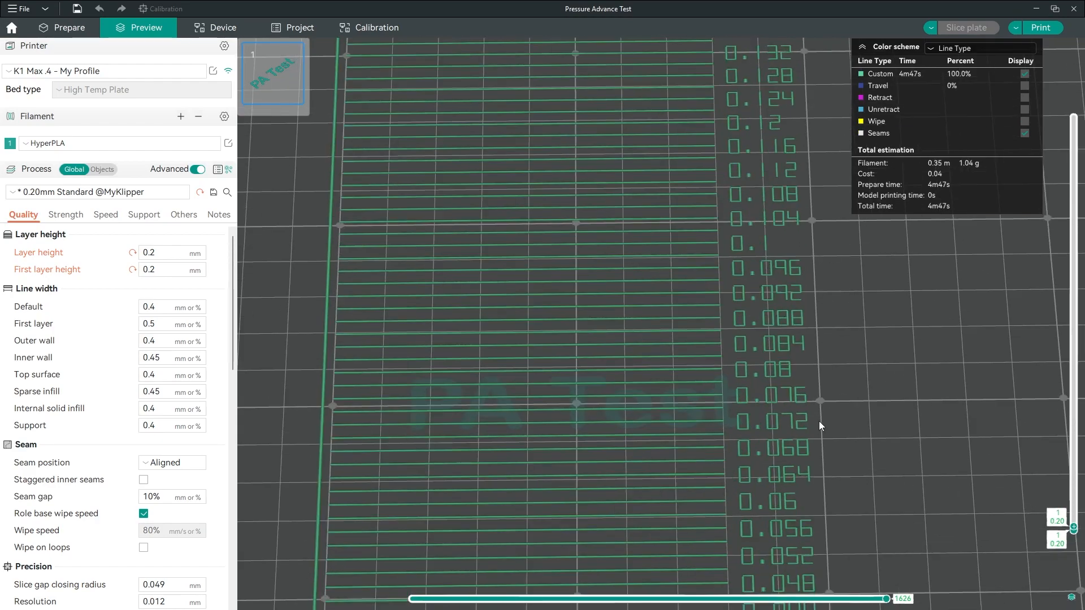
pyautogui.scroll(-2, 821, 418)
pyautogui.scroll(-2, 782, 399)
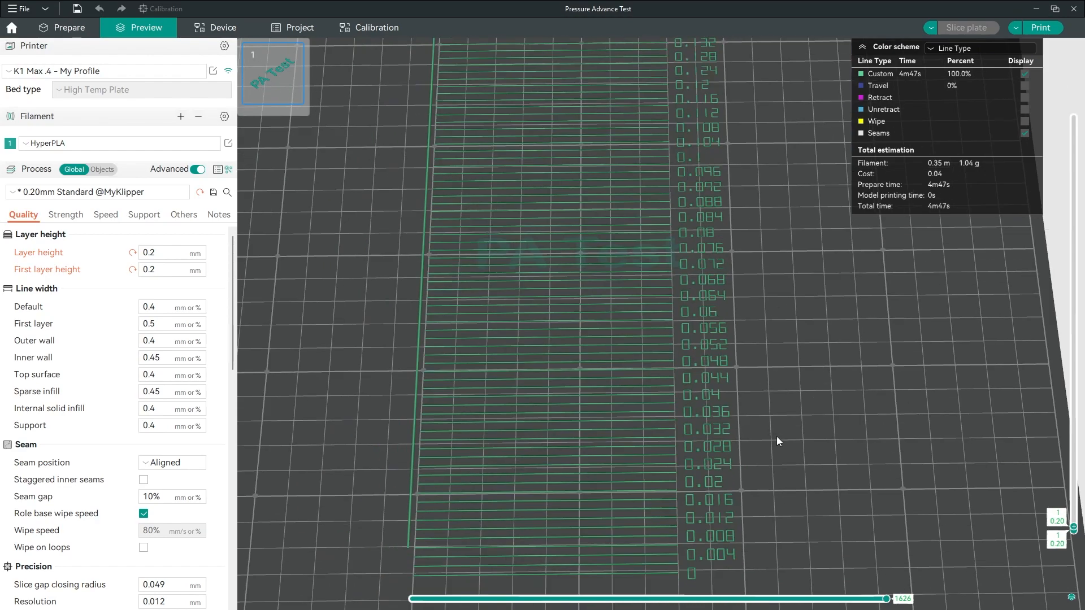
pyautogui.scroll(-2, 778, 442)
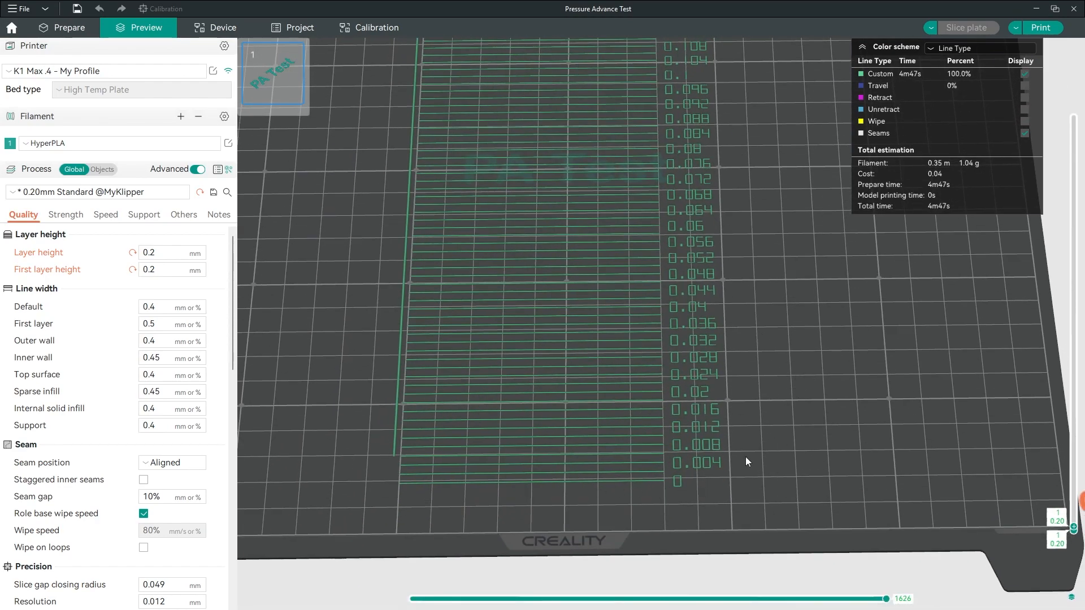
pyautogui.scroll(-5, 762, 456)
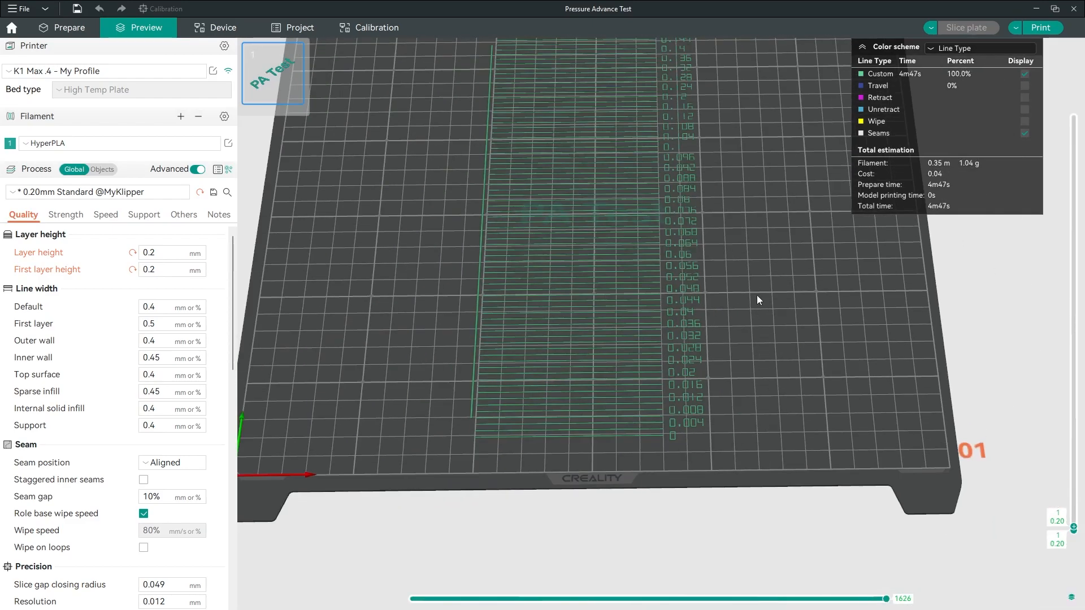
pyautogui.moveTo(758, 295); pyautogui.dragTo(760, 340, button='right')
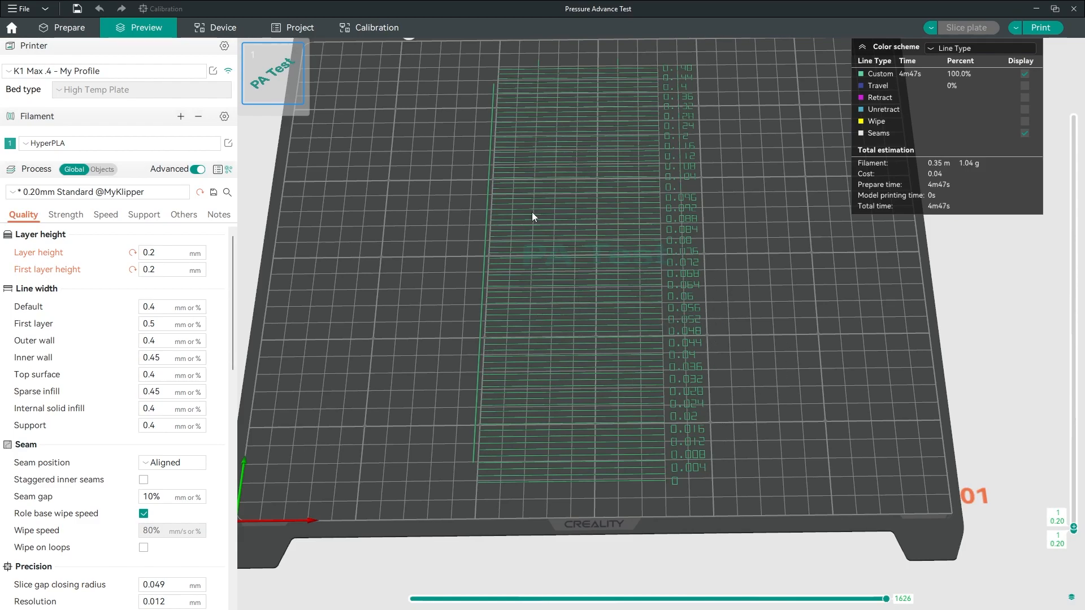
# - Check the HyperPLA filament's pressure advance setting and inspect the low-value lines of the sliced PA line test
pyautogui.click(229, 143)
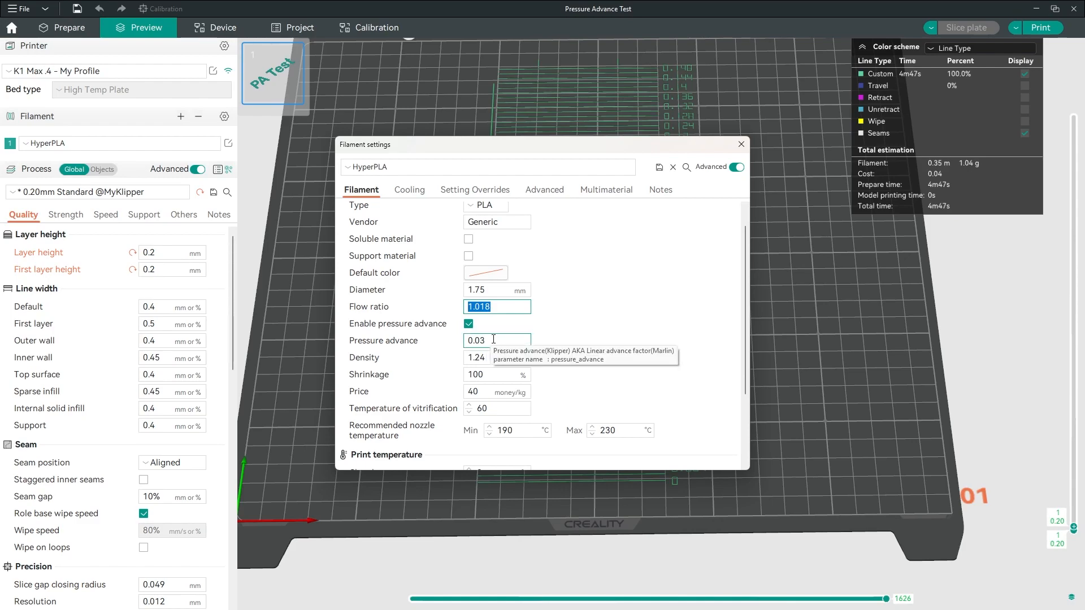
pyautogui.click(741, 144)
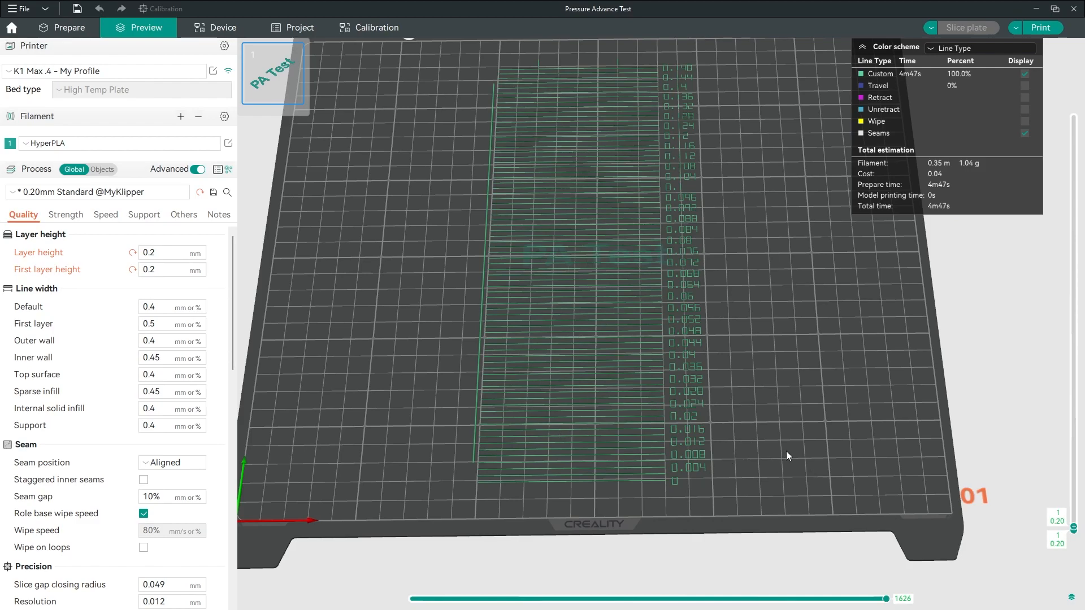
pyautogui.scroll(5, 489, 486)
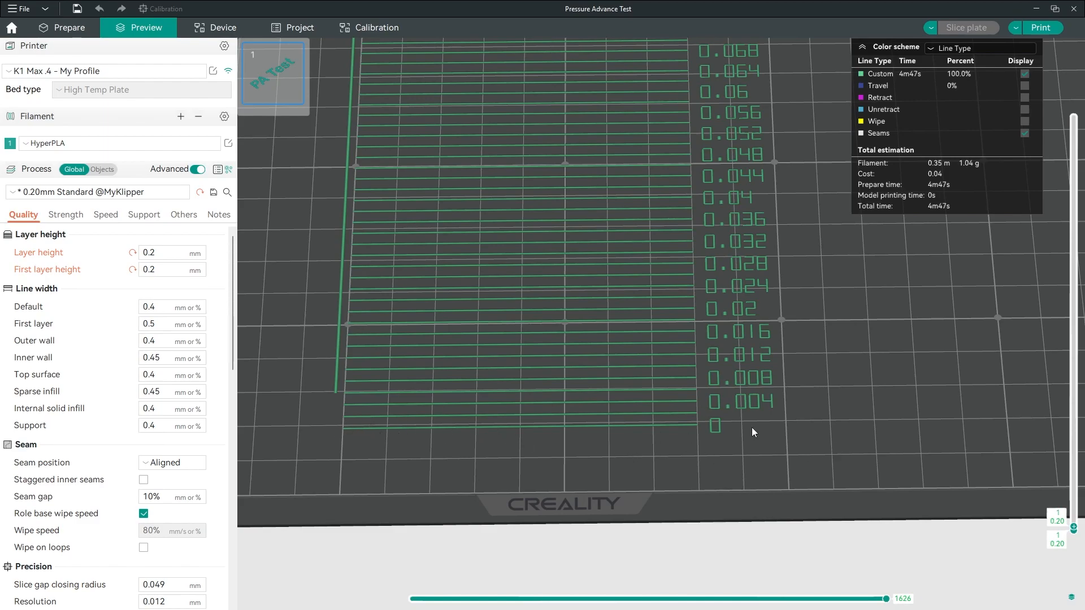
pyautogui.scroll(-5, 868, 471)
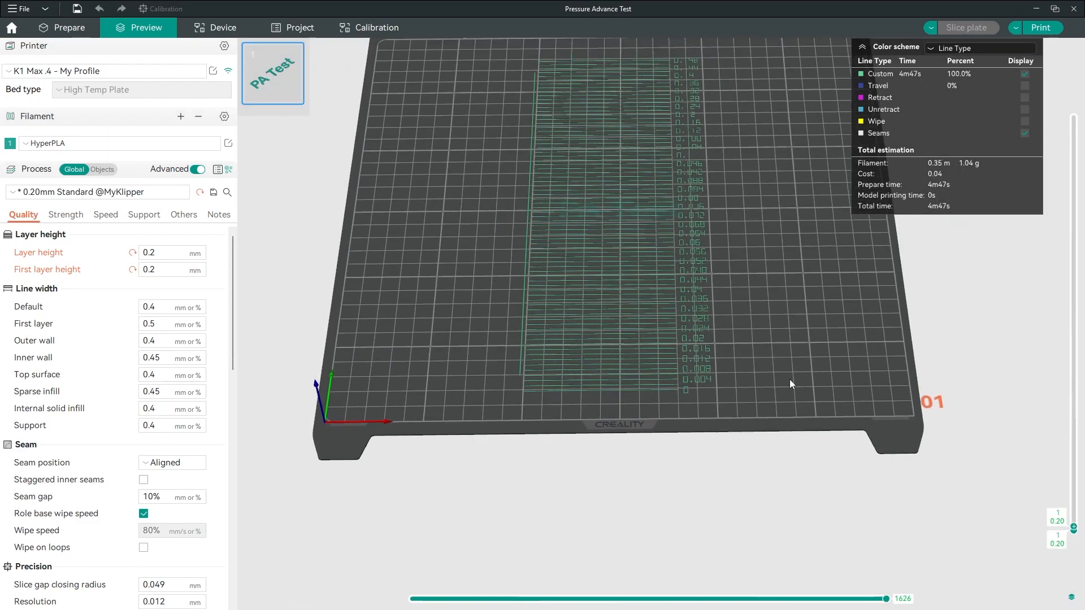
# - Return to plate preparation and undo the PA line test so the plate is empty
pyautogui.scroll(-3, 802, 429)
pyautogui.click(72, 33)
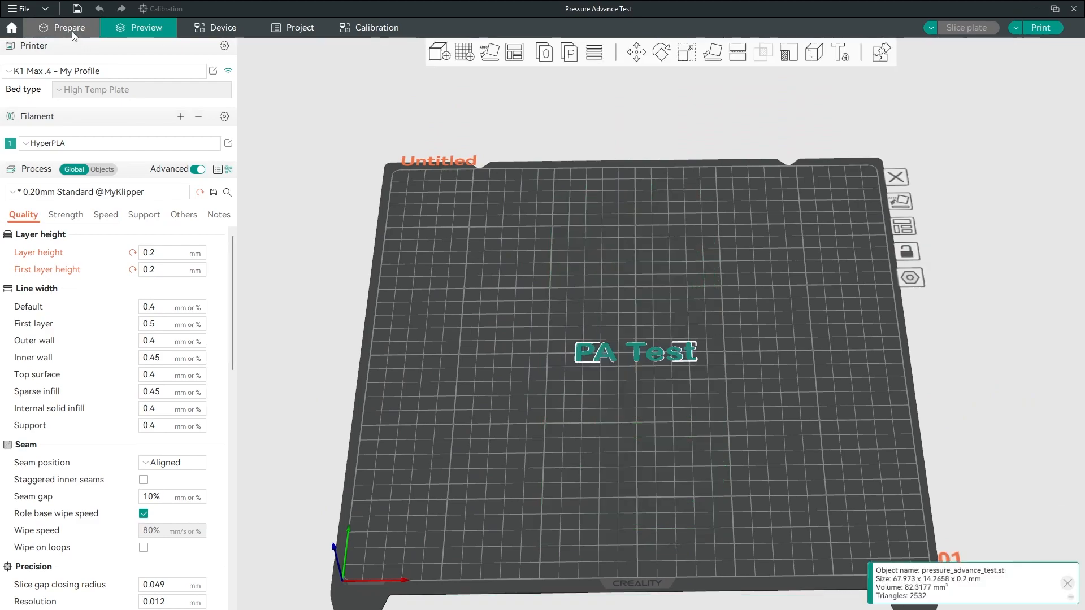
pyautogui.hotkey('ctrl', 'z')
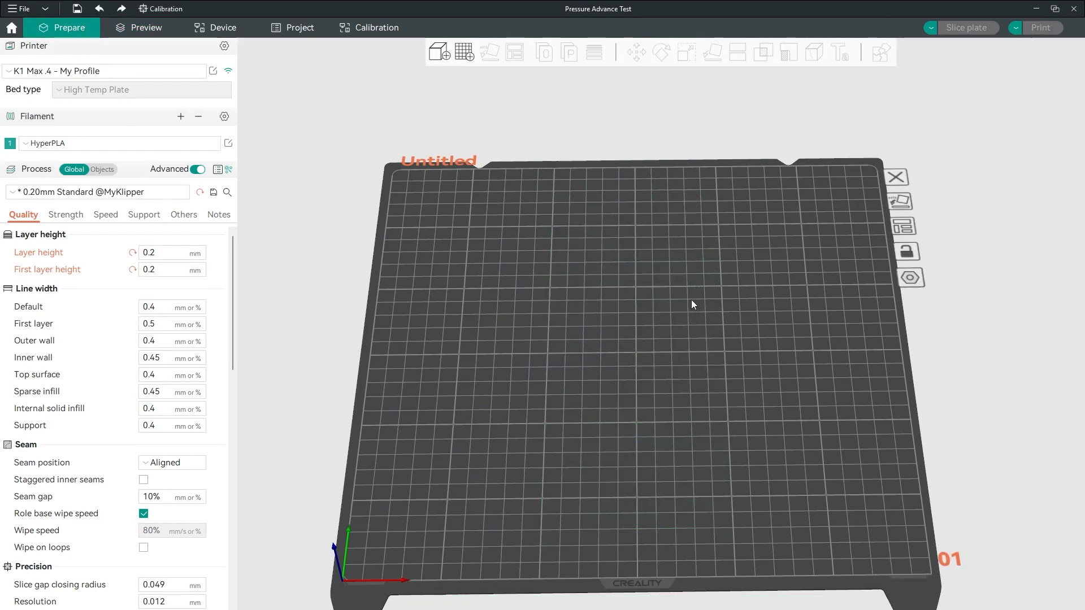
# - Generate a pressure advance calibration test using the PA Tower method with an end PA of 0.15, and slice the plate
pyautogui.click(163, 8)
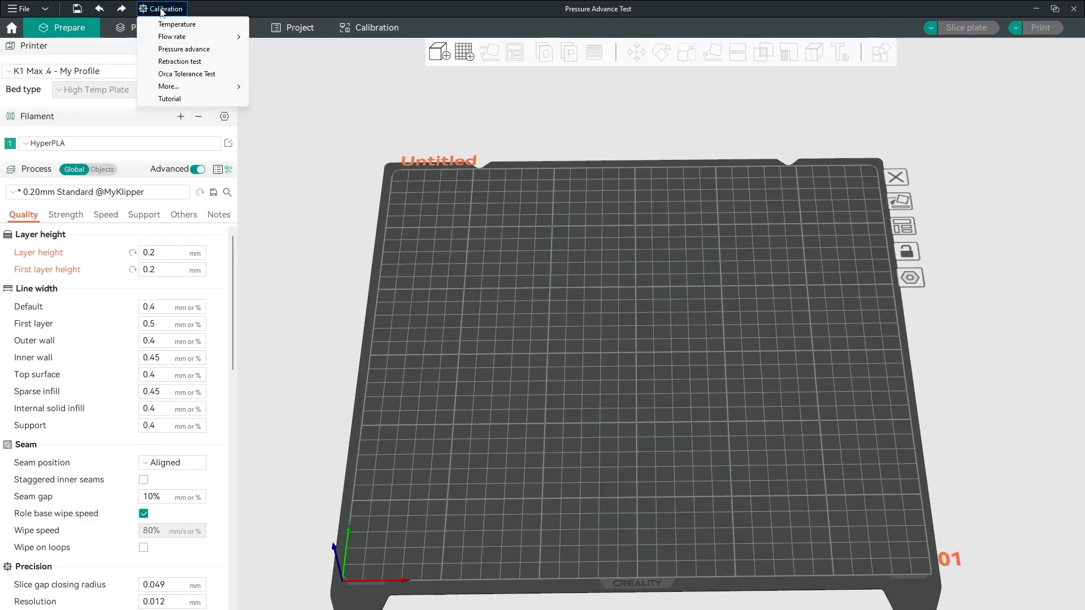
pyautogui.click(184, 49)
pyautogui.click(530, 265)
pyautogui.click(524, 324)
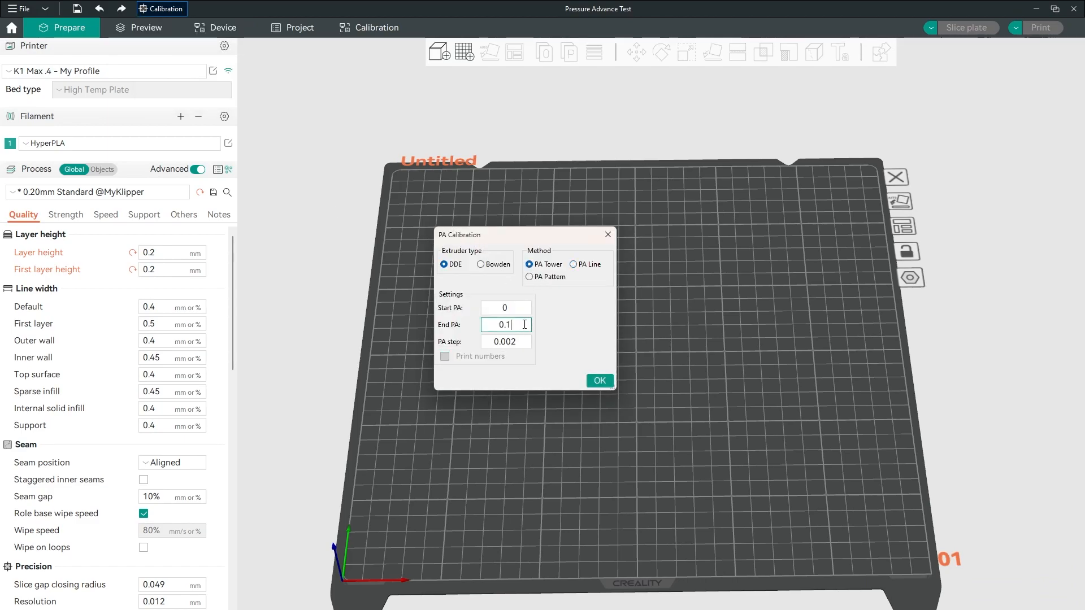
pyautogui.write('5')
pyautogui.click(599, 380)
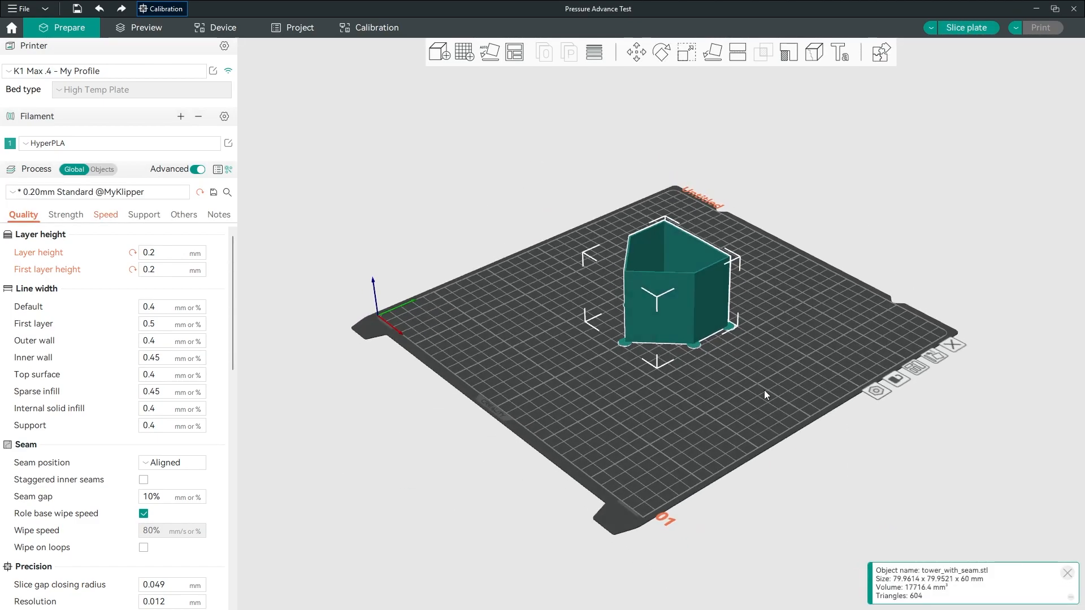
pyautogui.moveTo(765, 393); pyautogui.dragTo(759, 389)
pyautogui.scroll(7, 733, 382)
pyautogui.moveTo(751, 442); pyautogui.dragTo(743, 509, button='right')
pyautogui.moveTo(743, 508); pyautogui.dragTo(744, 503)
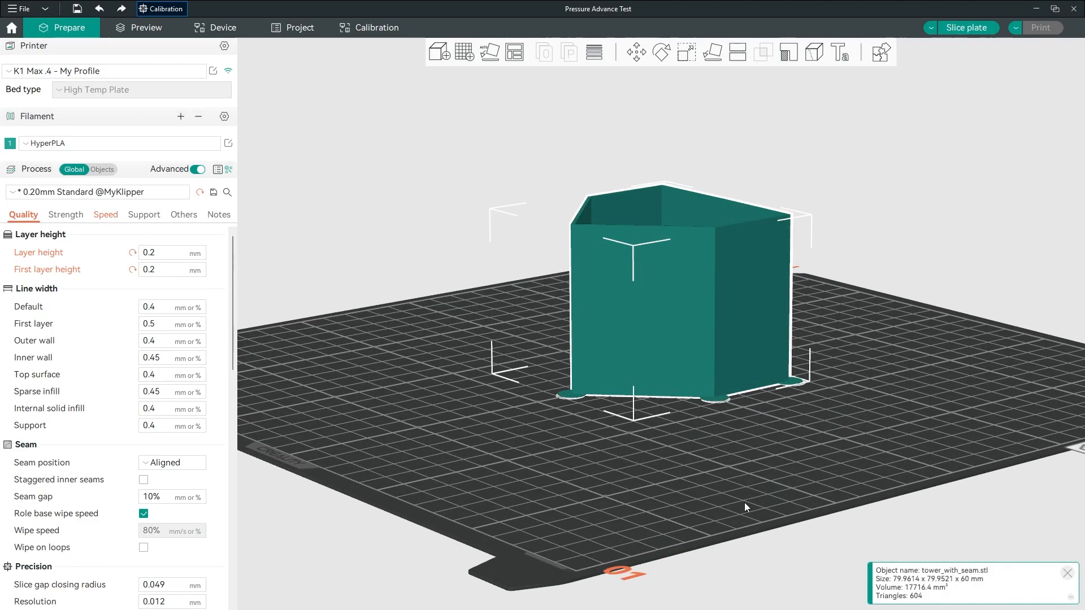
pyautogui.click(966, 27)
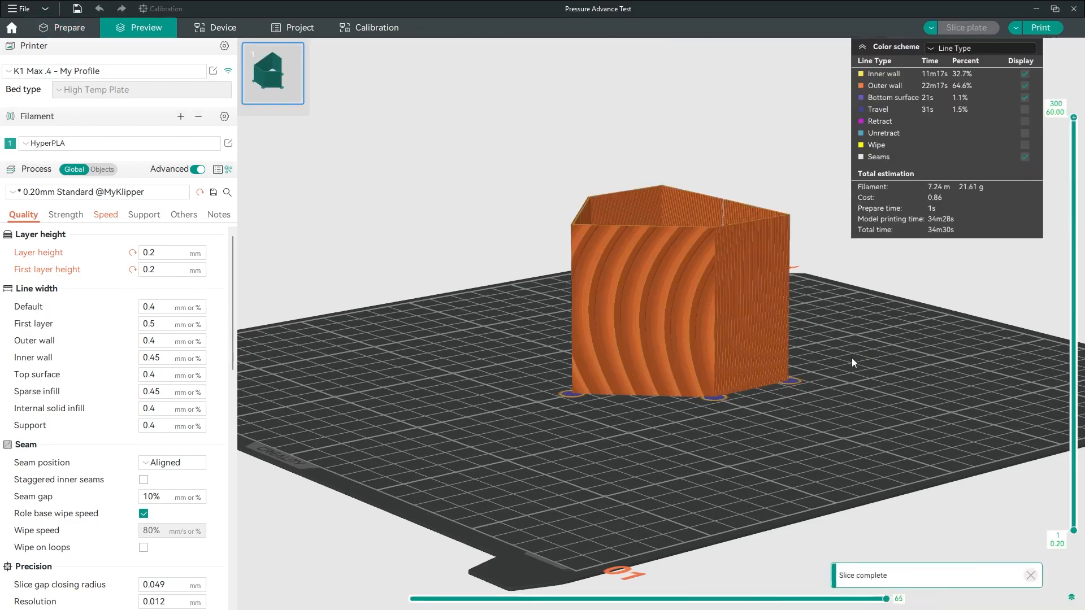
# - Inspect the walls and lower corners of the sliced pressure advance tower up close from several angles
pyautogui.scroll(3, 736, 461)
pyautogui.scroll(6, 658, 511)
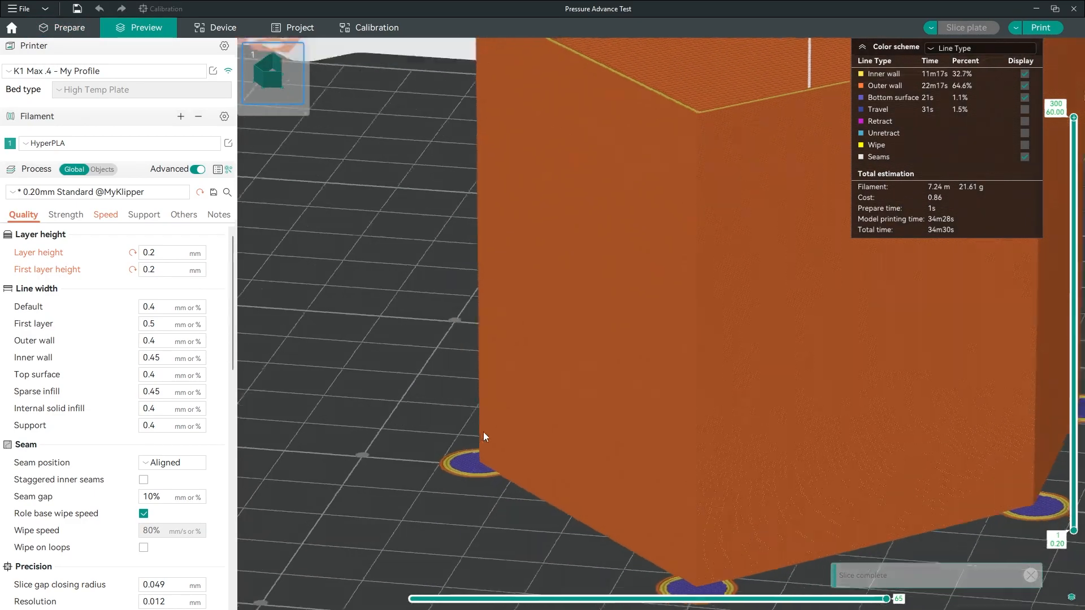
pyautogui.moveTo(483, 432); pyautogui.dragTo(463, 425)
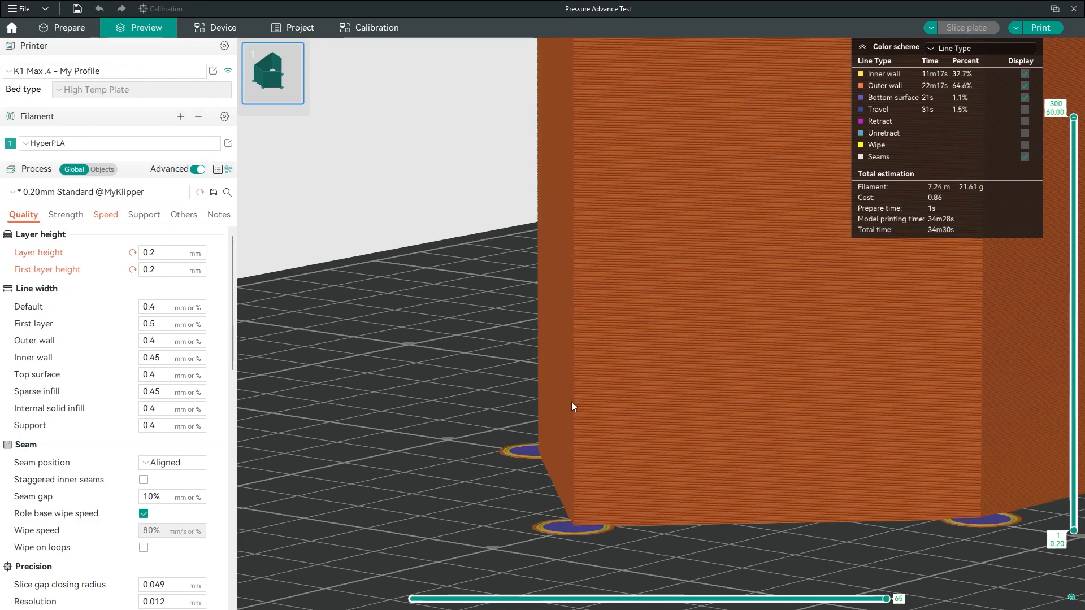
pyautogui.moveTo(663, 563); pyautogui.dragTo(718, 575)
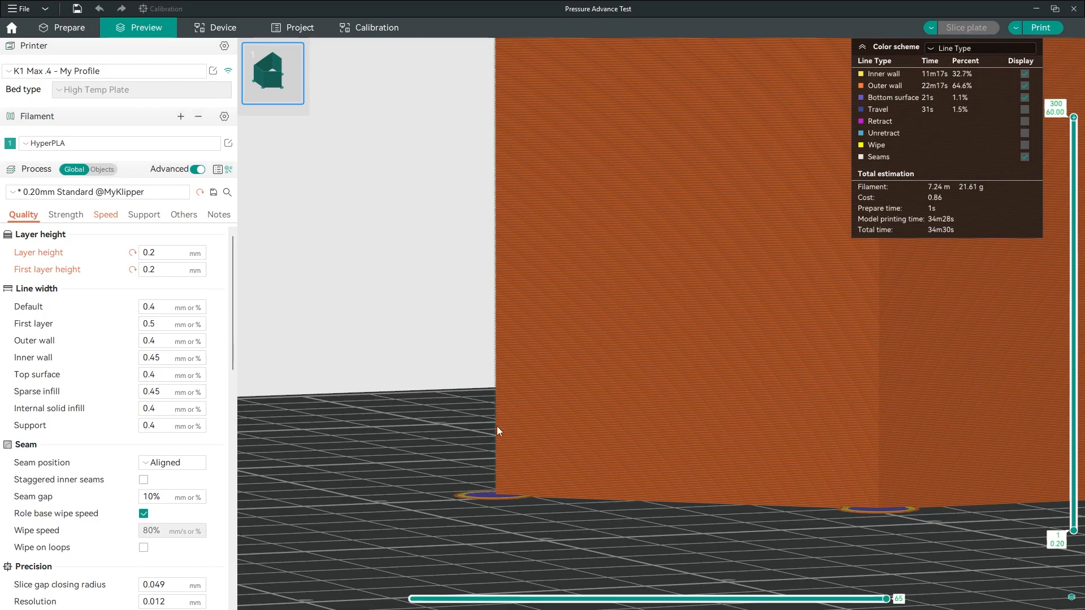
# - Examine the sliced pressure advance tower's vertical edges from base to rim, both close up and as a whole
pyautogui.moveTo(704, 549); pyautogui.dragTo(609, 483)
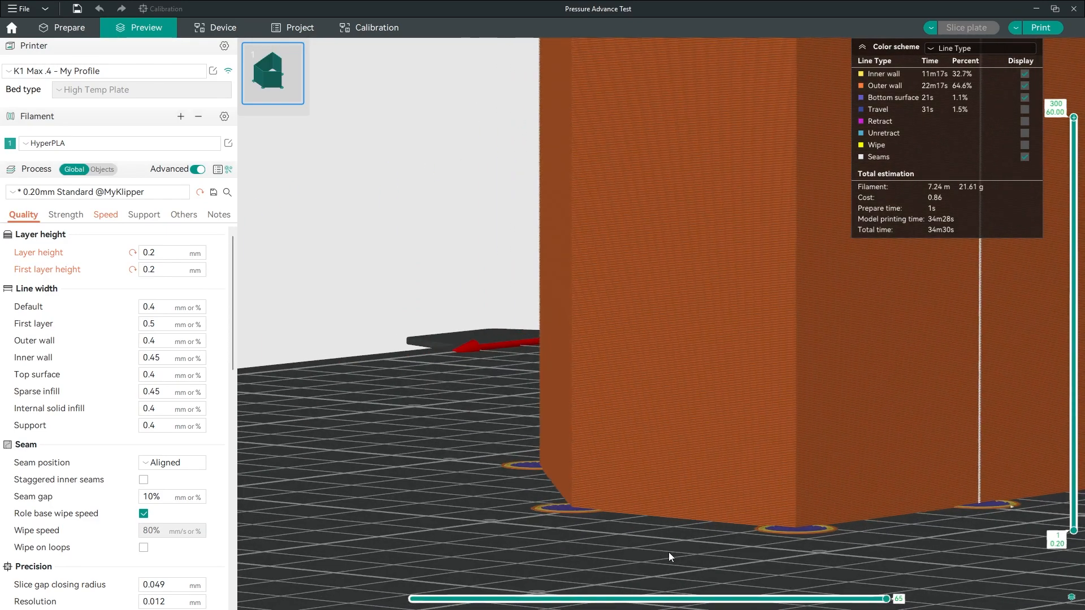
pyautogui.moveTo(663, 553); pyautogui.dragTo(639, 541)
pyautogui.moveTo(761, 521); pyautogui.dragTo(676, 540)
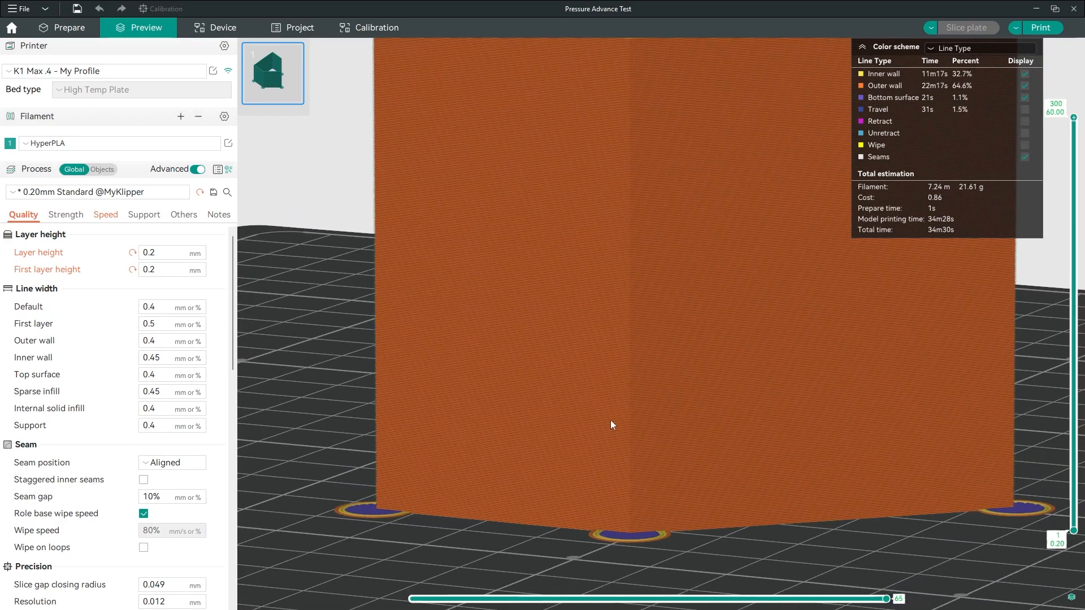
pyautogui.moveTo(860, 562); pyautogui.dragTo(755, 525)
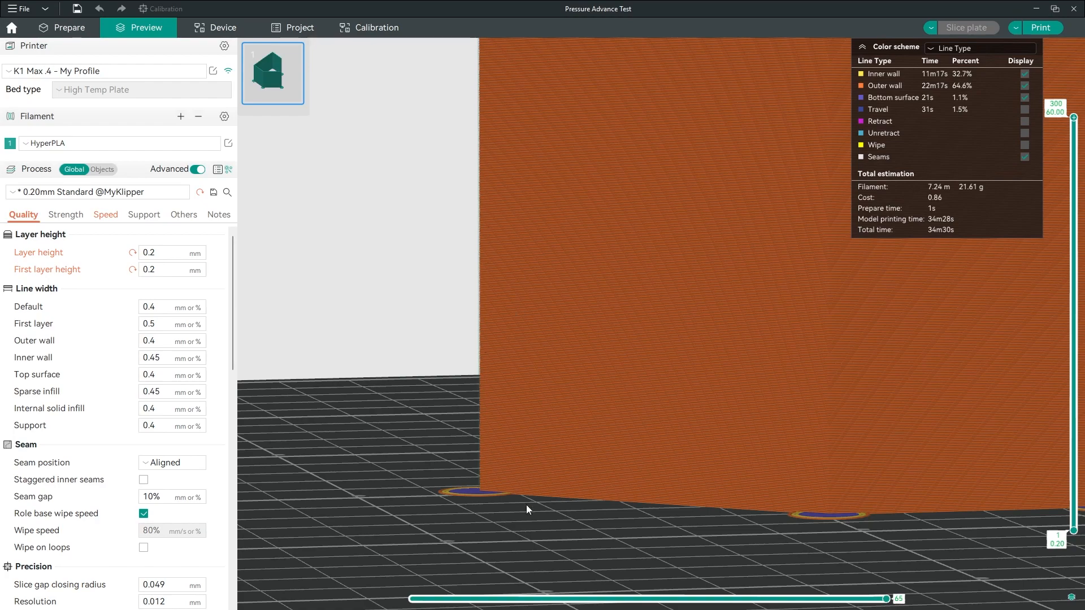
pyautogui.scroll(-6, 520, 496)
pyautogui.moveTo(542, 466); pyautogui.dragTo(559, 493)
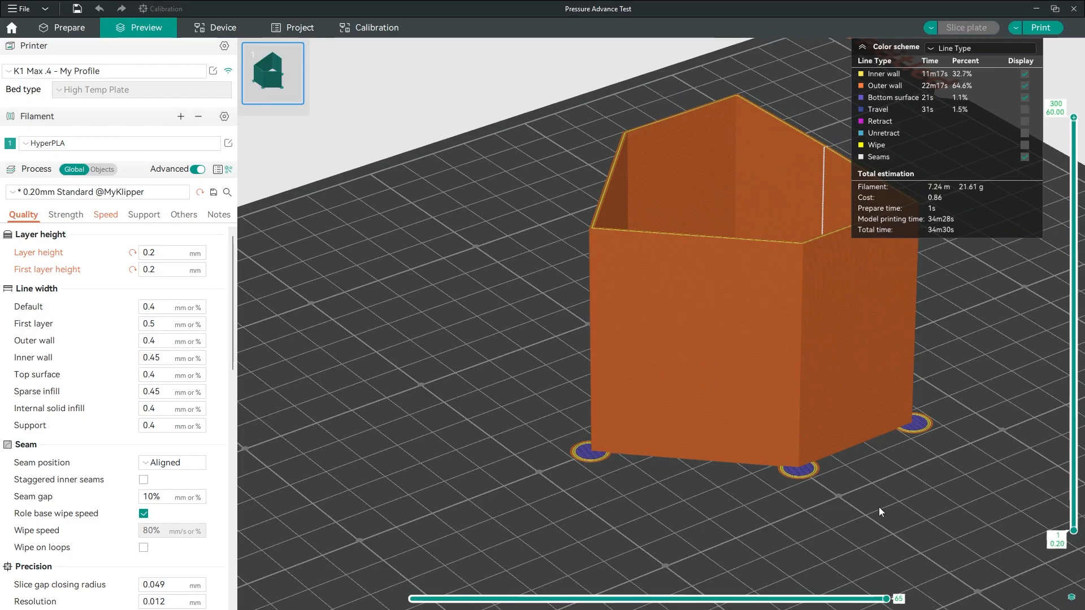
pyautogui.moveTo(884, 500); pyautogui.dragTo(903, 291)
pyautogui.moveTo(572, 531); pyautogui.dragTo(663, 533)
pyautogui.moveTo(666, 481); pyautogui.dragTo(689, 479)
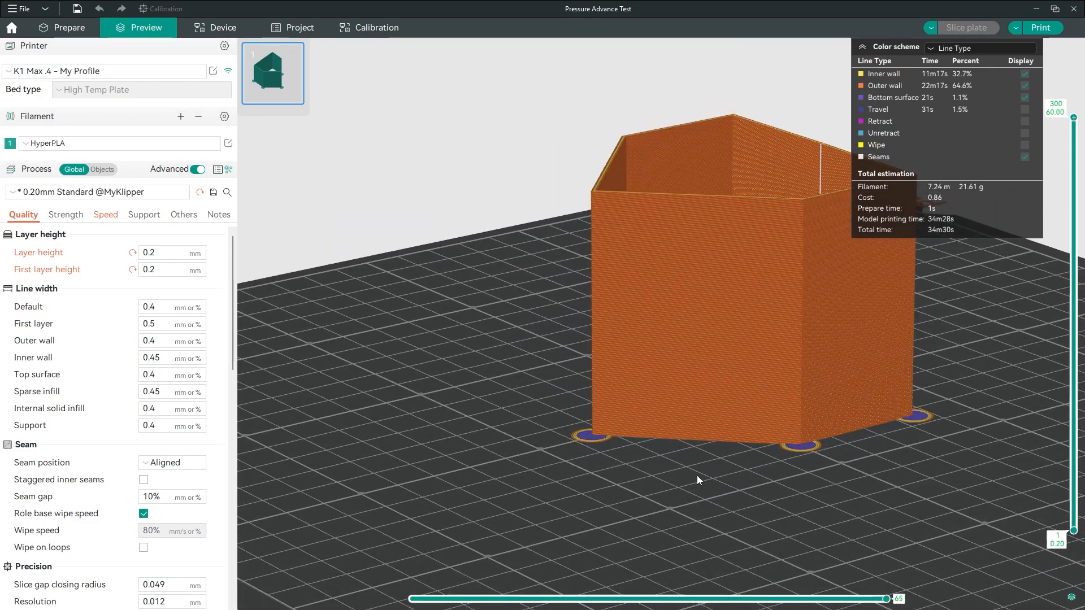
pyautogui.moveTo(663, 493); pyautogui.dragTo(702, 499)
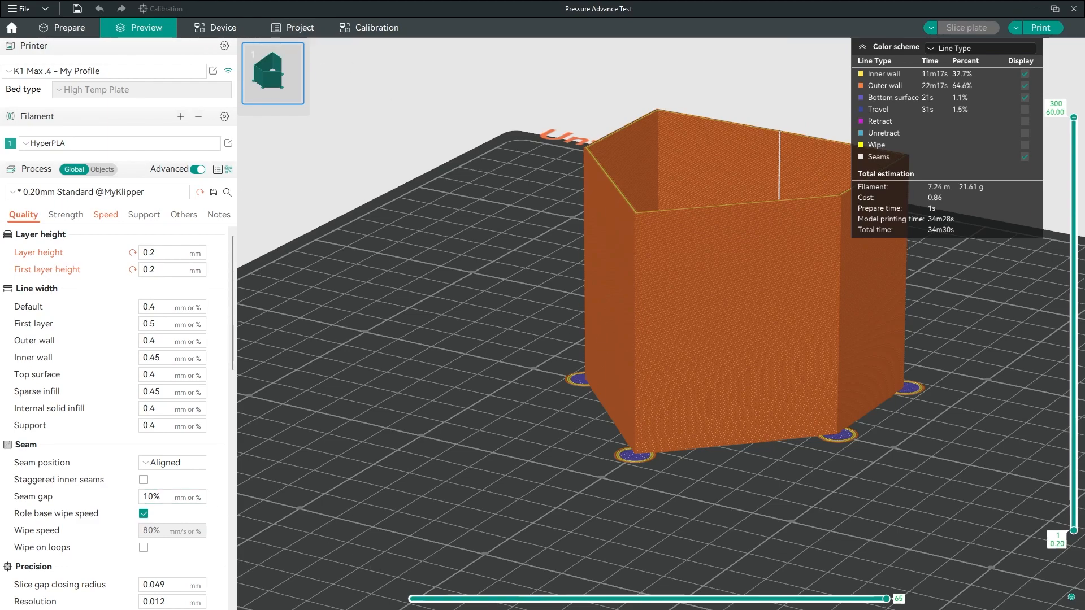
# - Switch to the OrcaSlicer Calibration wiki in the browser and review the printed pressure advance line test photos
pyautogui.hotkey('alt', 'Tab')
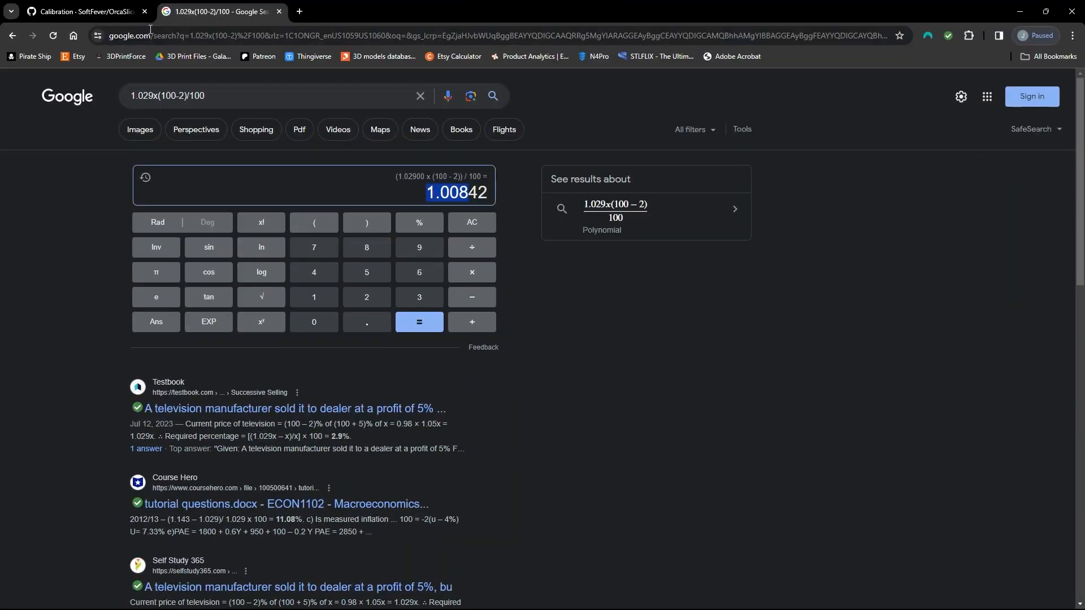
pyautogui.click(116, 13)
pyautogui.scroll(-15, 659, 456)
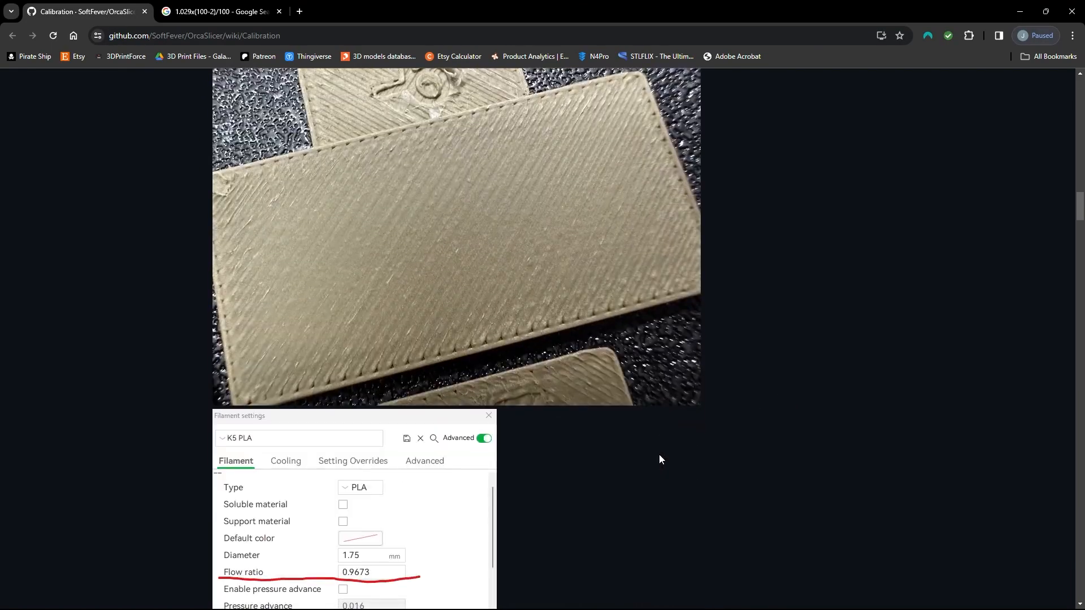
pyautogui.scroll(-4, 758, 528)
pyautogui.scroll(-6, 731, 511)
pyautogui.scroll(-7, 759, 398)
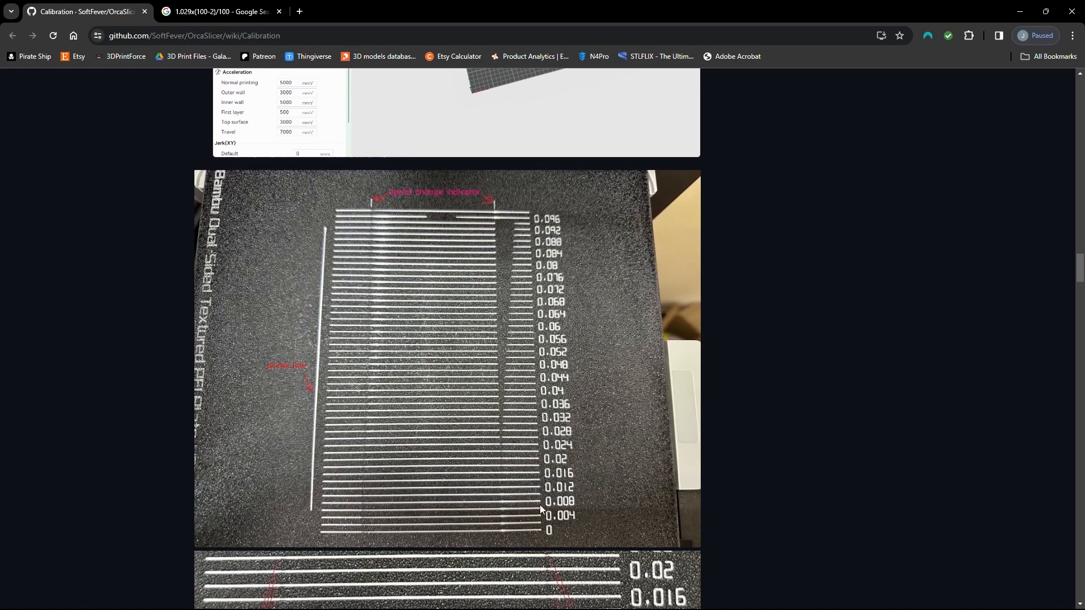
pyautogui.scroll(-3, 539, 504)
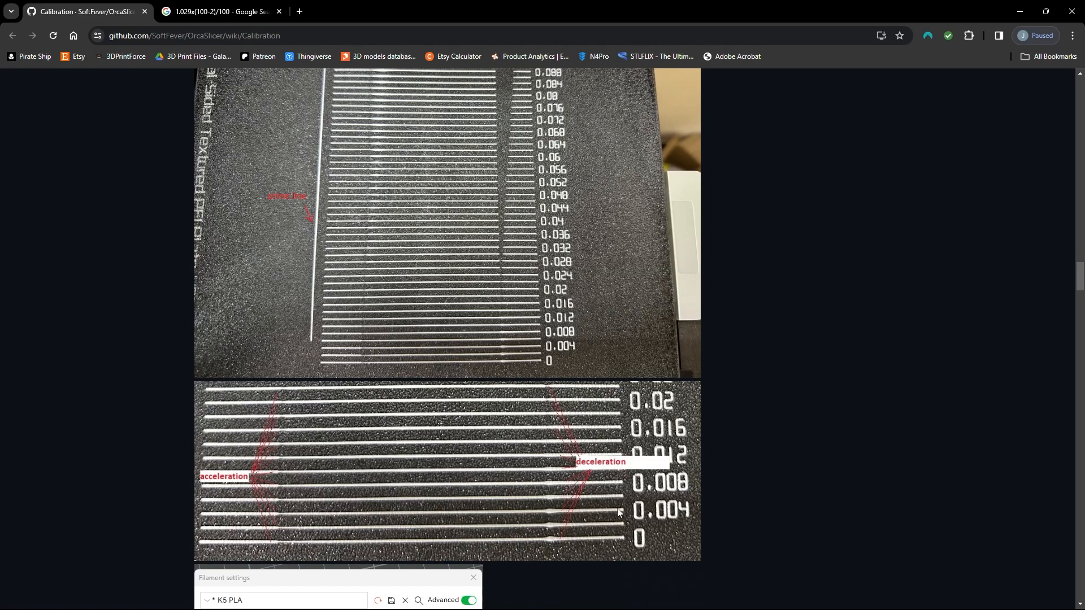
# - Read the wiki's Tower method section, including the ruler photo and the 0.002x8 = 0.016 pressure advance calculation
pyautogui.scroll(-10, 680, 495)
pyautogui.scroll(-9, 692, 496)
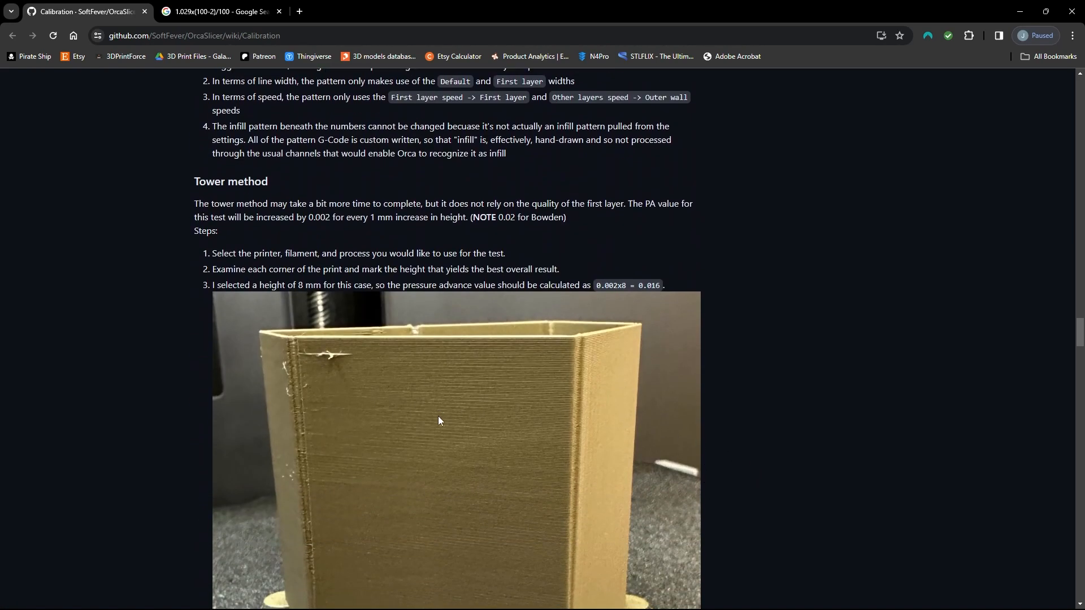
pyautogui.scroll(-2, 575, 395)
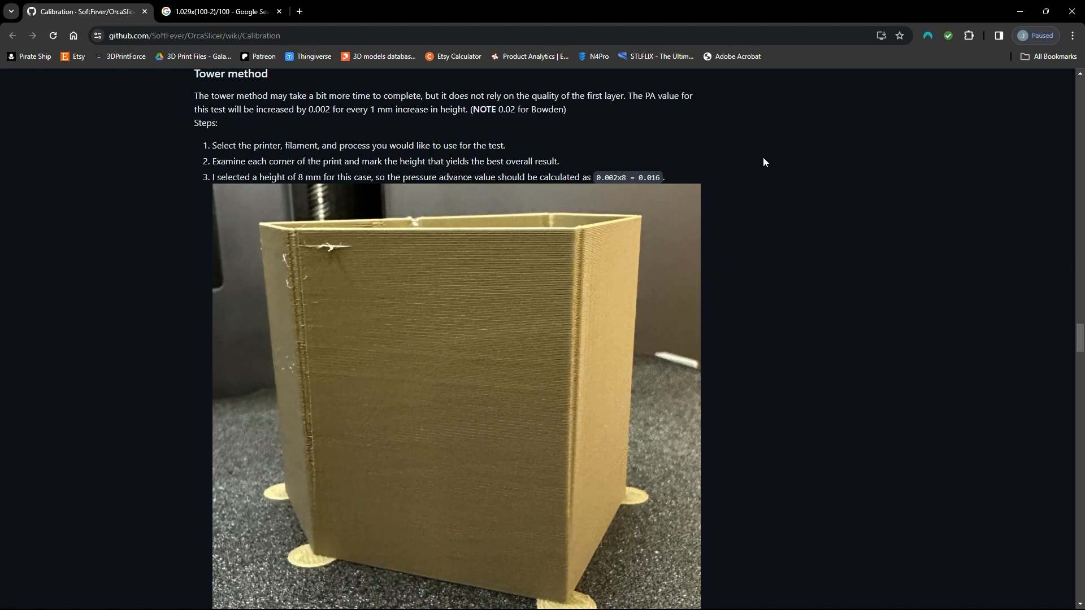
pyautogui.moveTo(597, 178); pyautogui.dragTo(626, 178)
pyautogui.scroll(-15, 780, 402)
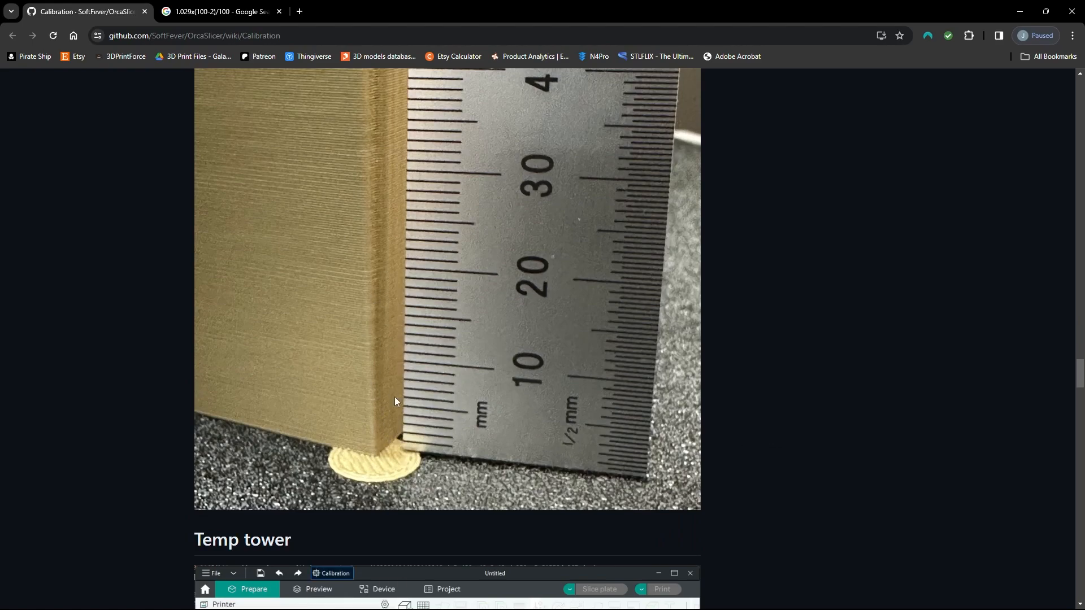
pyautogui.scroll(-3, 396, 414)
pyautogui.scroll(20, 474, 415)
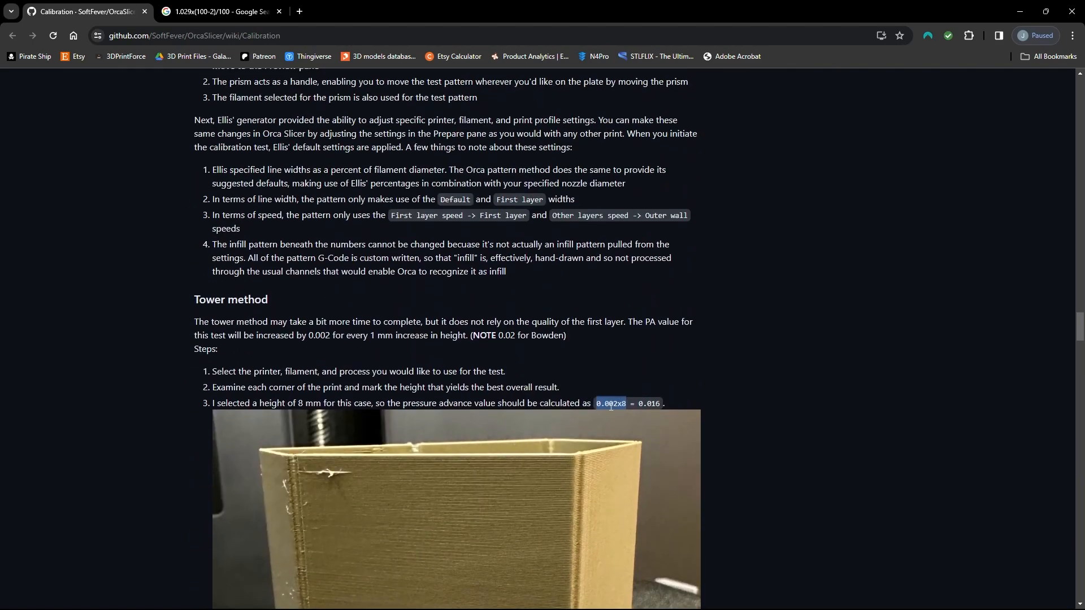
pyautogui.click(641, 405)
pyautogui.moveTo(639, 405); pyautogui.dragTo(665, 408)
pyautogui.moveTo(622, 405); pyautogui.dragTo(626, 405)
pyautogui.moveTo(625, 404)
pyautogui.mouseDown()
pyautogui.moveTo(611, 404)
pyautogui.moveTo(662, 405)
pyautogui.moveTo(639, 405)
pyautogui.mouseUp()
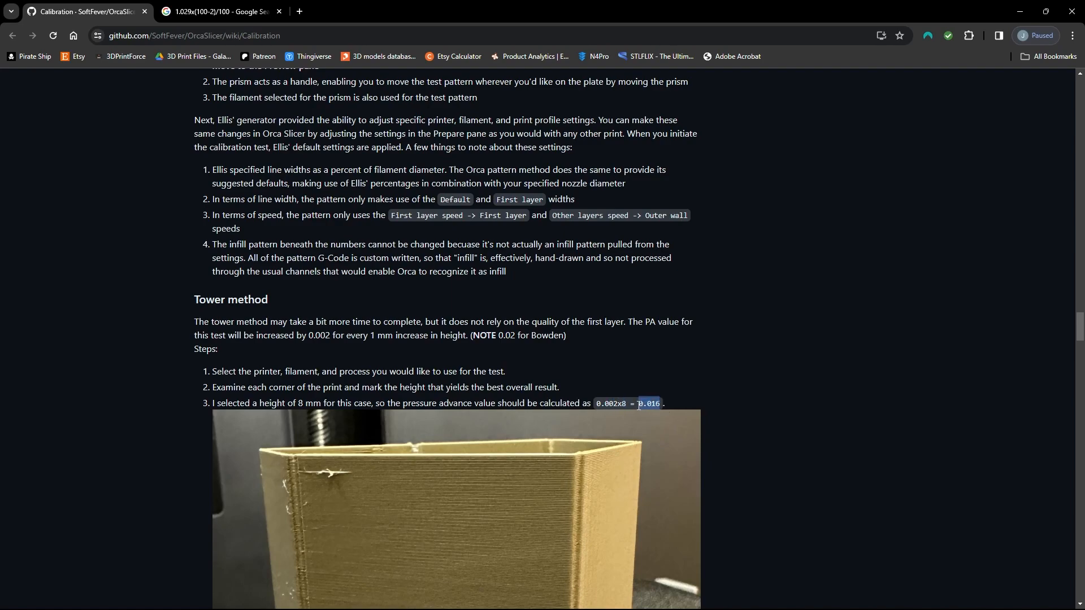
# - Return to OrcaSlicer and check the pressure advance value in the HyperPLA filament settings
pyautogui.click(1020, 11)
pyautogui.click(228, 143)
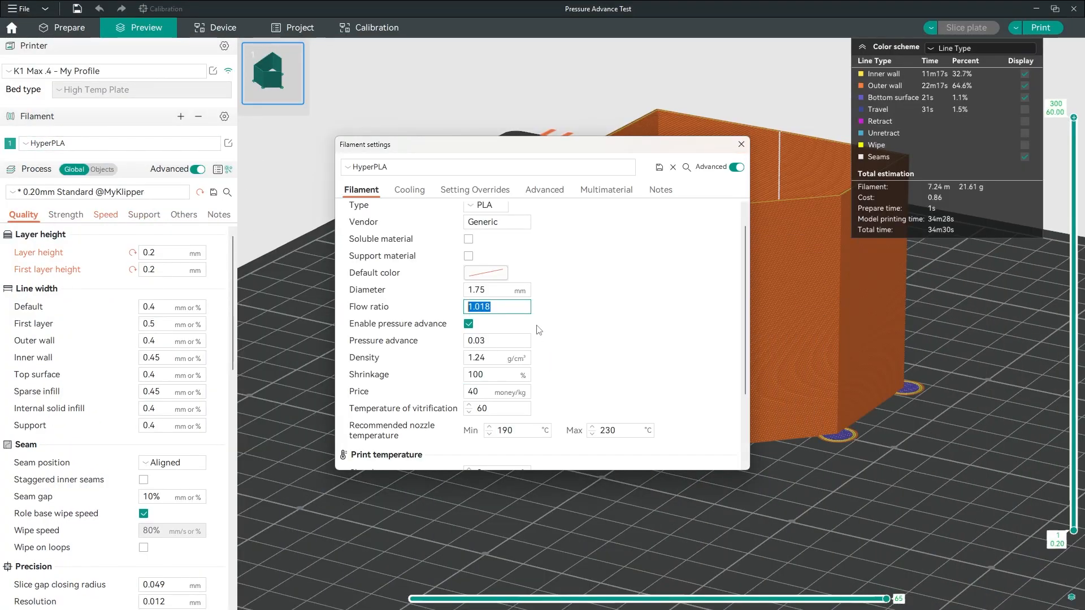
pyautogui.click(501, 341)
pyautogui.doubleClick(501, 341)
pyautogui.click(596, 355)
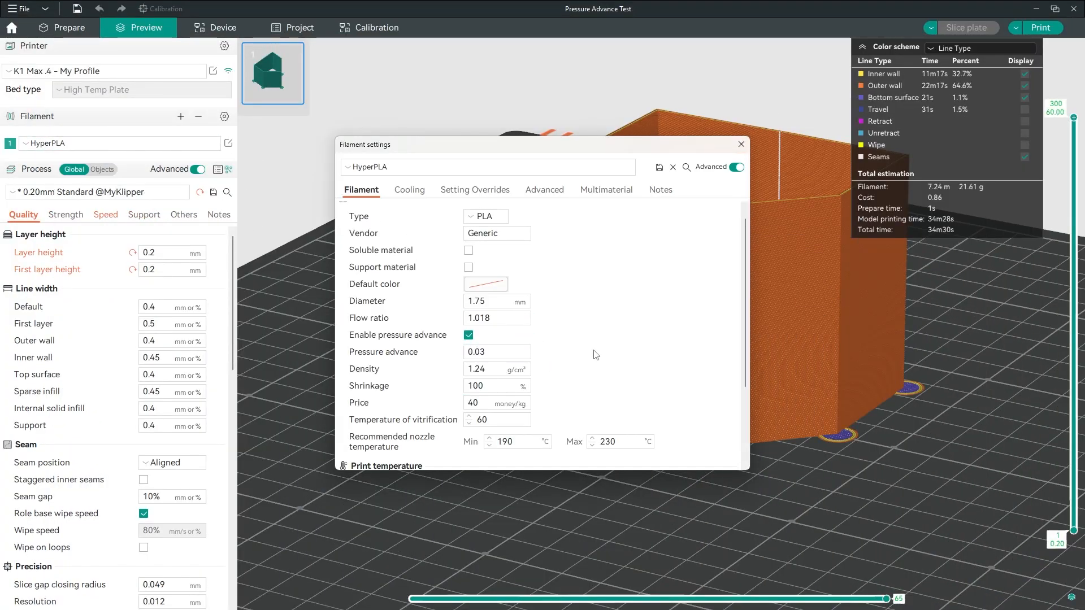
pyautogui.click(741, 144)
# - Delete the pressure advance tower from the plate and generate a retraction test with an end retraction length of 3 mm
pyautogui.click(69, 27)
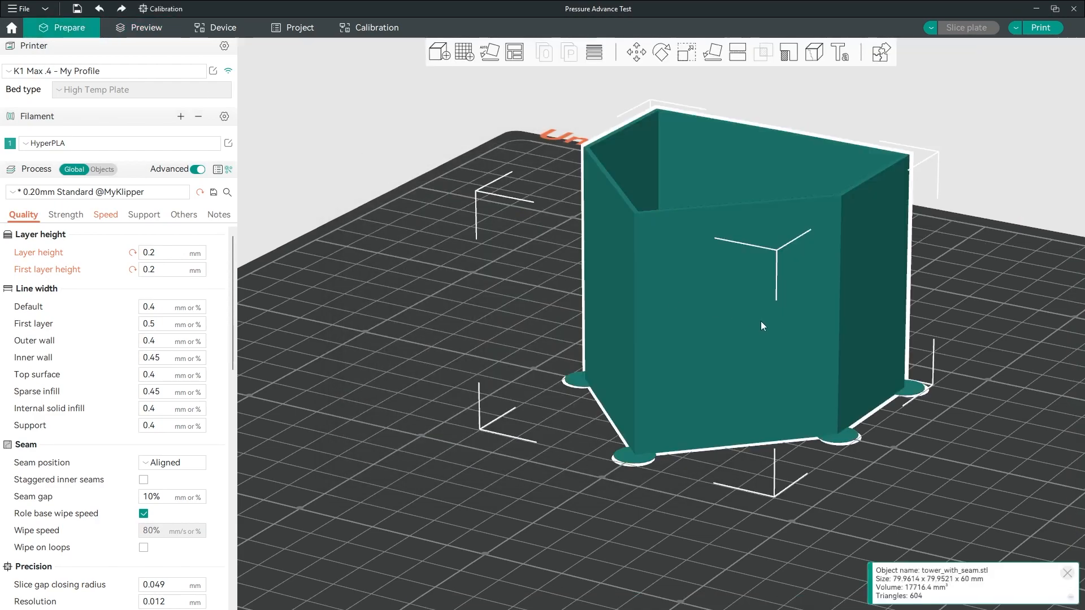
pyautogui.press('Delete')
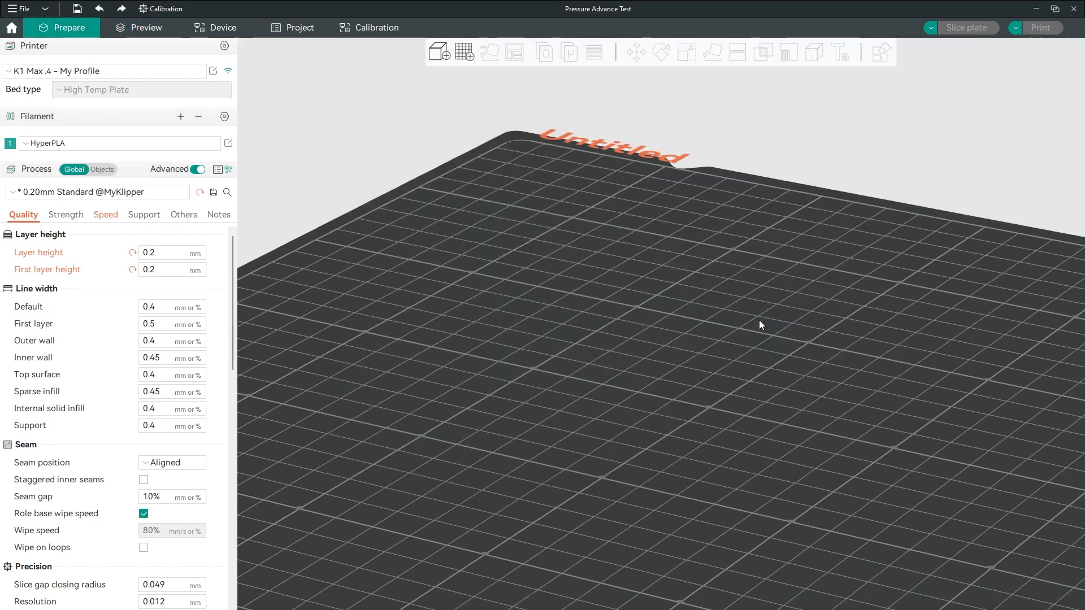
pyautogui.click(168, 10)
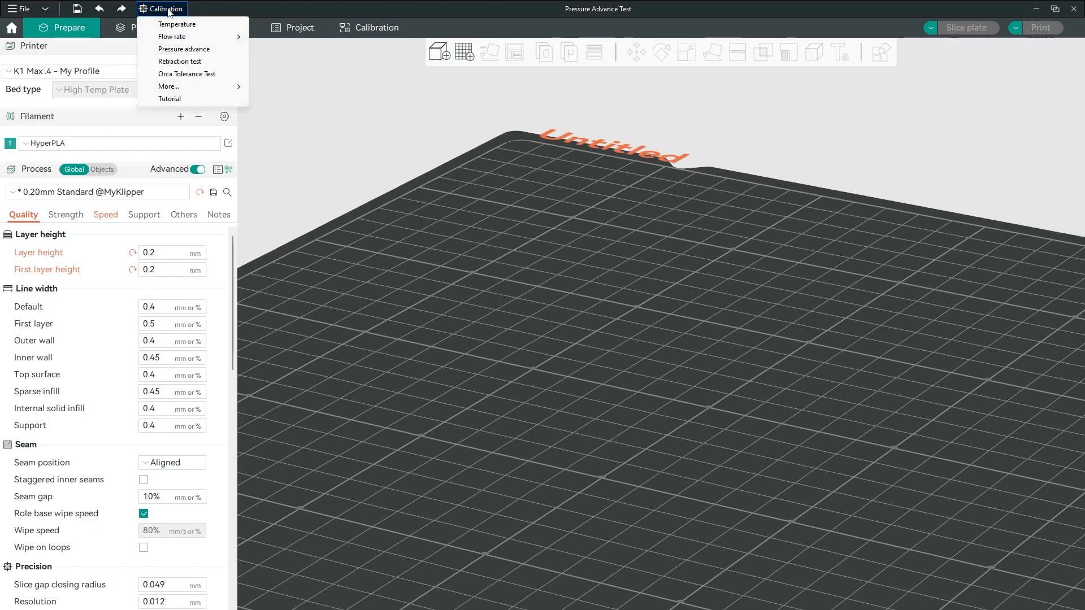
pyautogui.click(192, 61)
pyautogui.doubleClick(560, 278)
pyautogui.press('BackSpace')
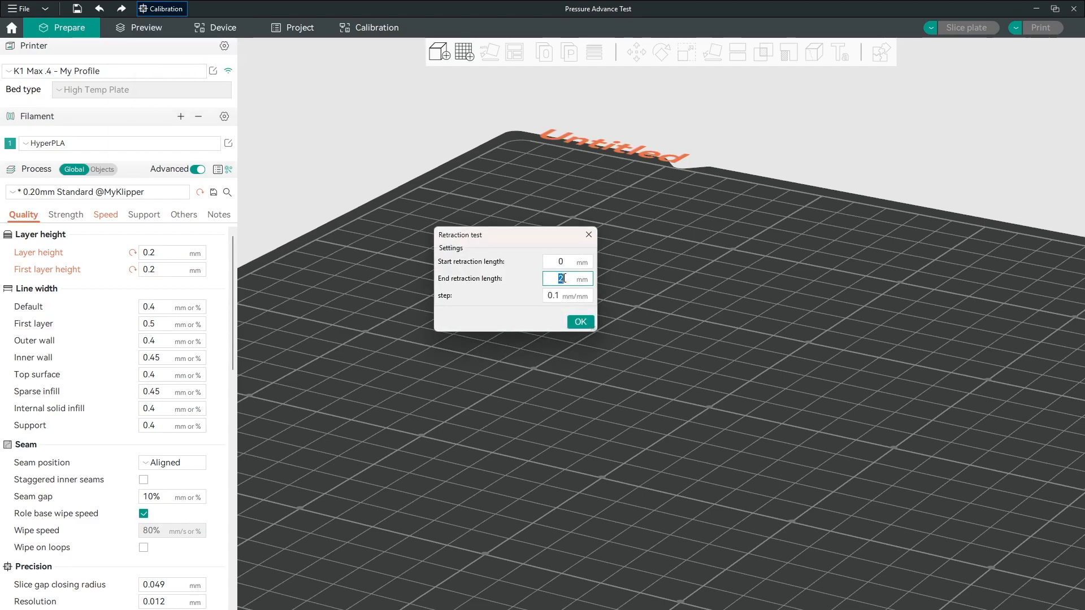
pyautogui.write('3')
pyautogui.click(575, 295)
pyautogui.doubleClick(551, 277)
pyautogui.hotkey('shift', 'Tab')
pyautogui.press('Tab')
pyautogui.click(581, 323)
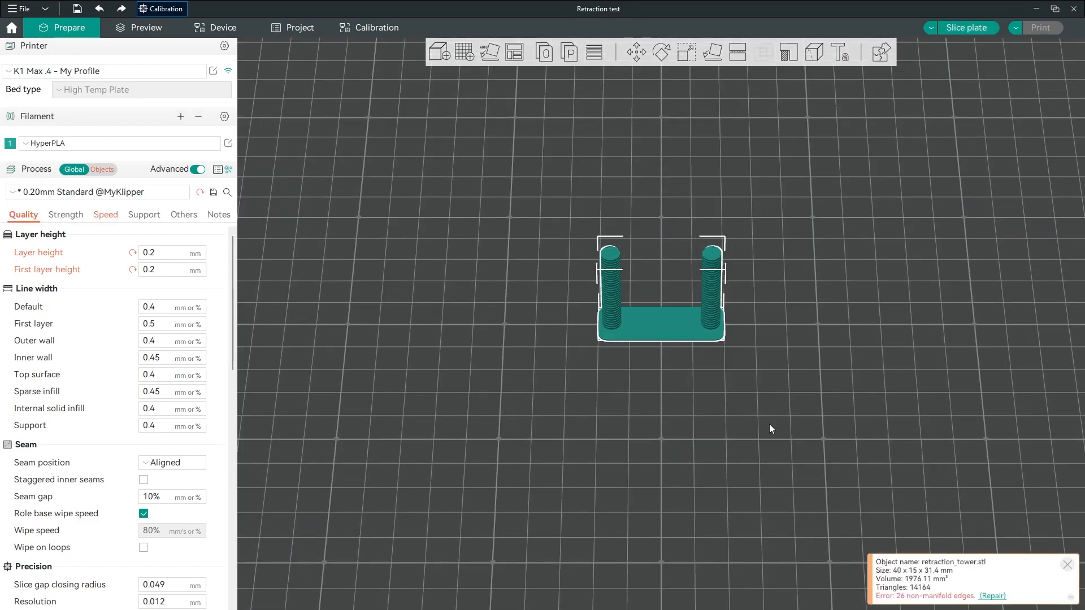
# - Slice the retraction test plate and inspect its two towers up close
pyautogui.moveTo(768, 424); pyautogui.dragTo(770, 405)
pyautogui.click(974, 30)
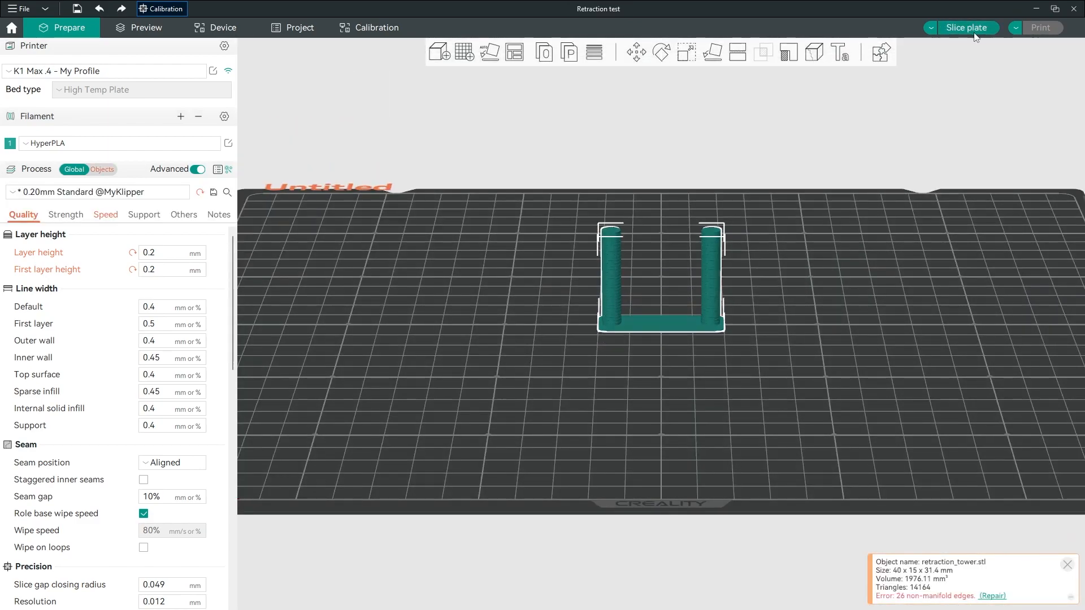
pyautogui.scroll(4, 758, 368)
pyautogui.moveTo(853, 374); pyautogui.dragTo(839, 389)
pyautogui.scroll(3, 839, 389)
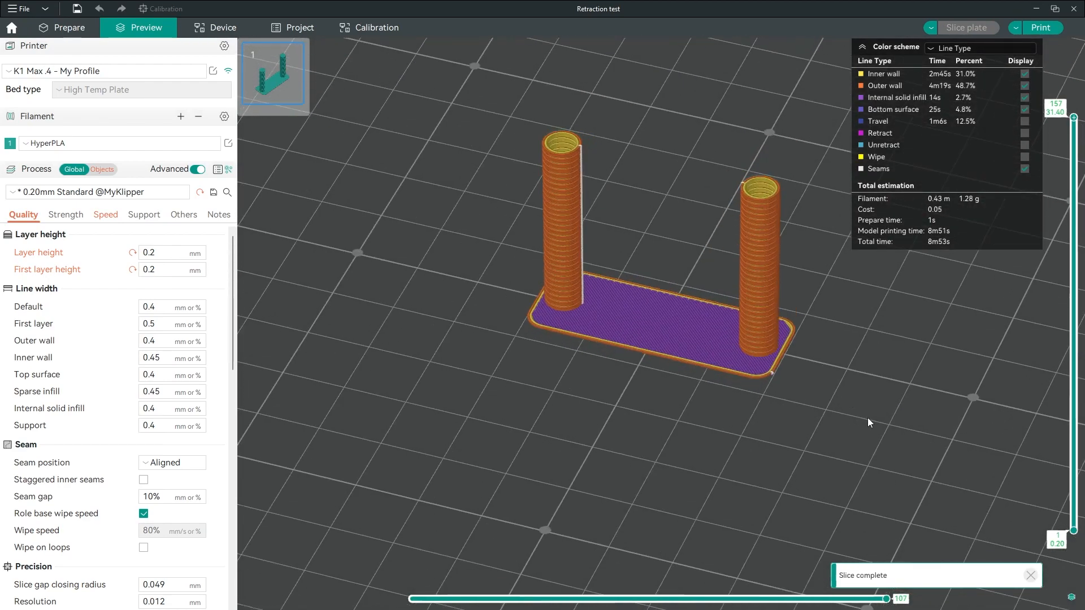
pyautogui.moveTo(902, 417); pyautogui.dragTo(870, 445, button='right')
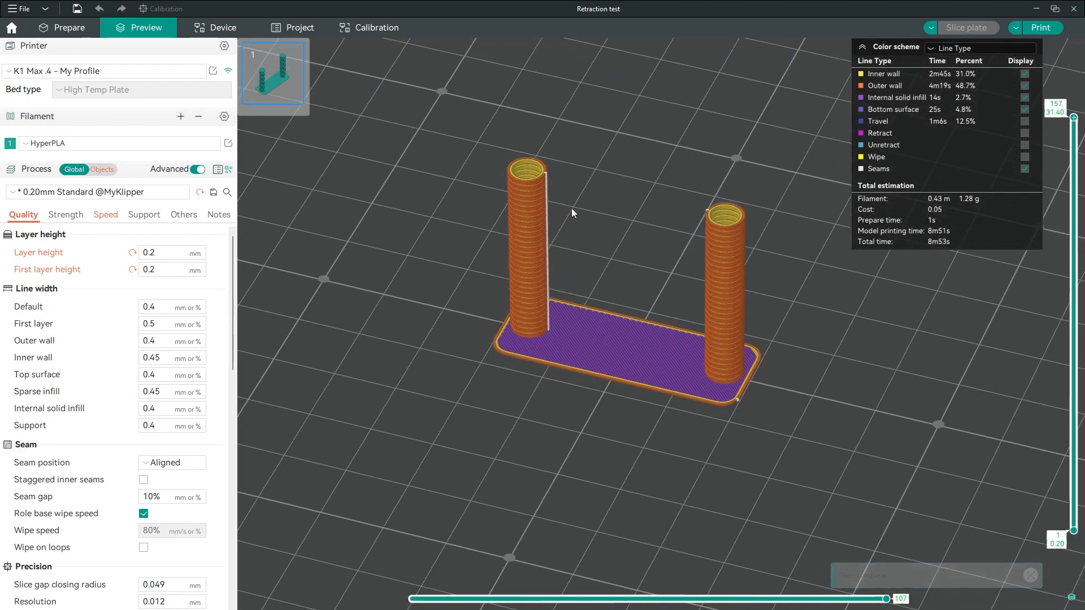
pyautogui.moveTo(790, 297); pyautogui.dragTo(792, 288)
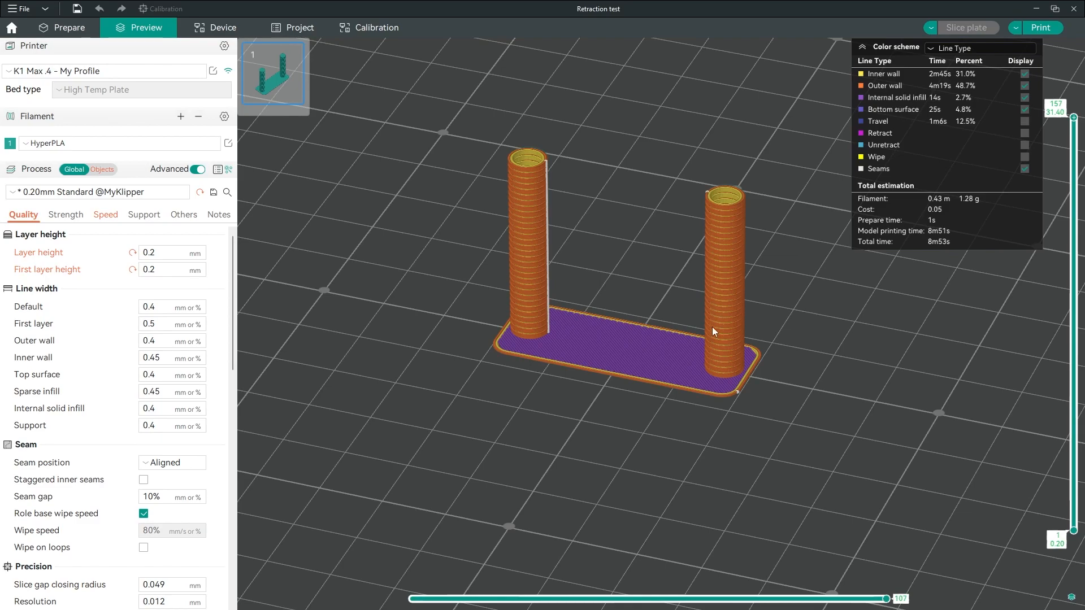
pyautogui.scroll(3, 547, 389)
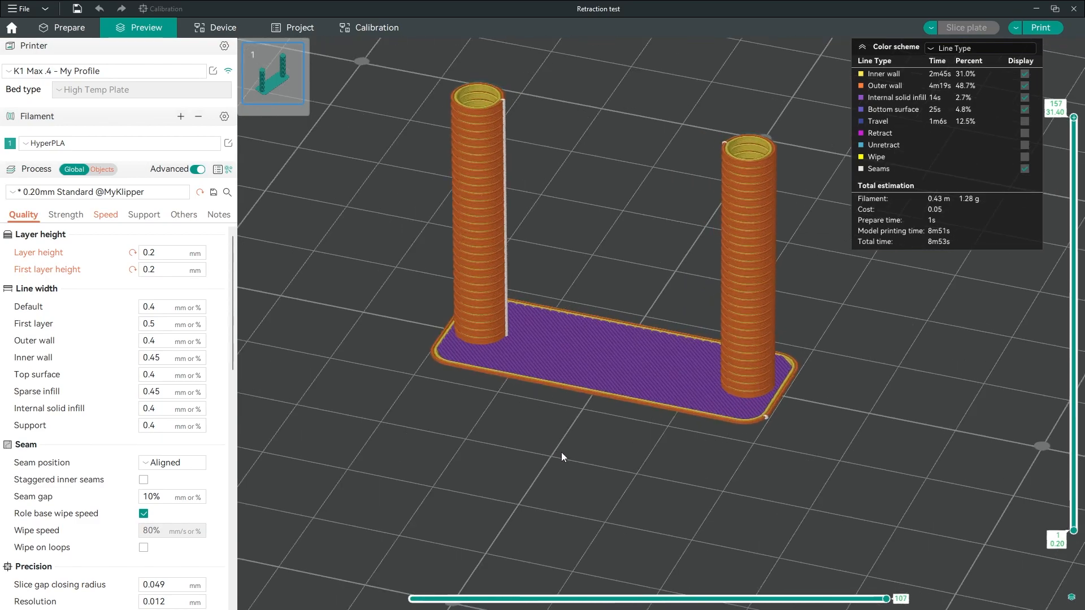
# - Review the extruder retraction settings in the K1 Max printer profile and view the sliced retraction towers from the front
pyautogui.click(213, 71)
pyautogui.click(600, 191)
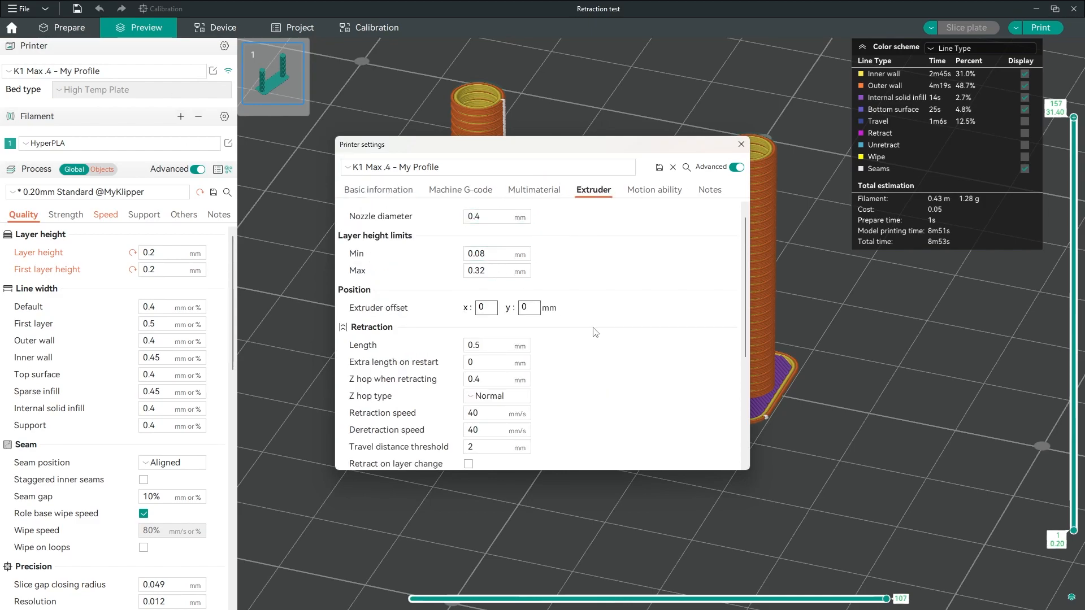
pyautogui.click(741, 146)
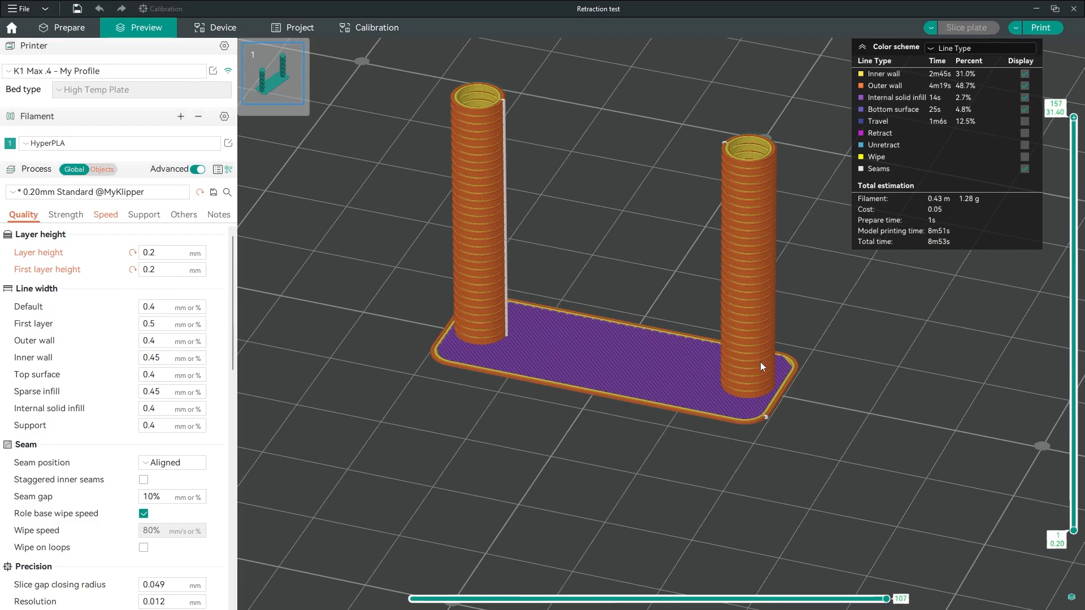
pyautogui.moveTo(725, 447); pyautogui.dragTo(611, 429)
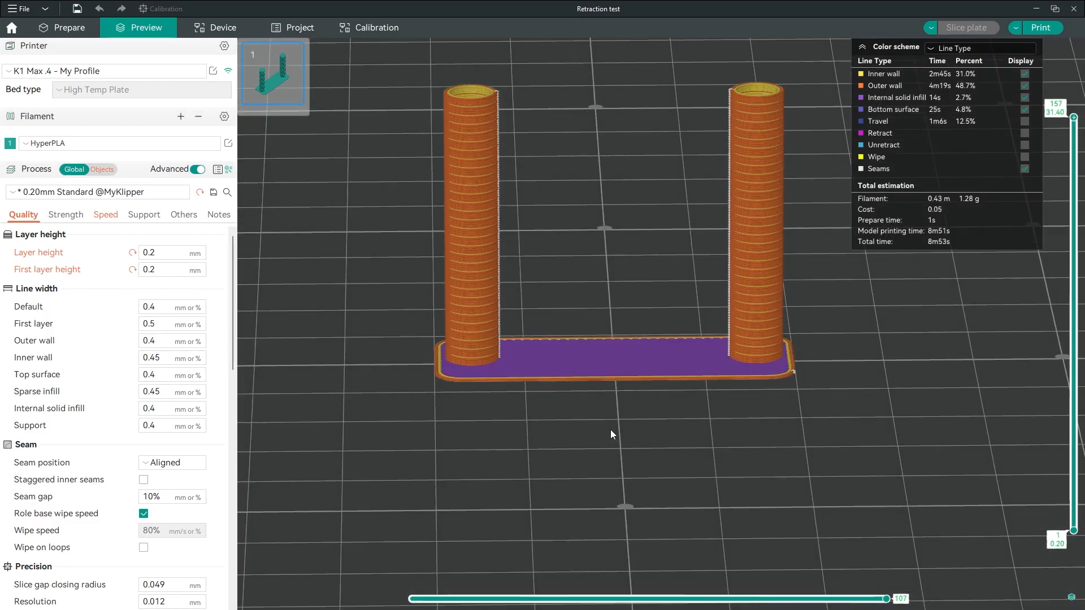
pyautogui.scroll(-7, 609, 429)
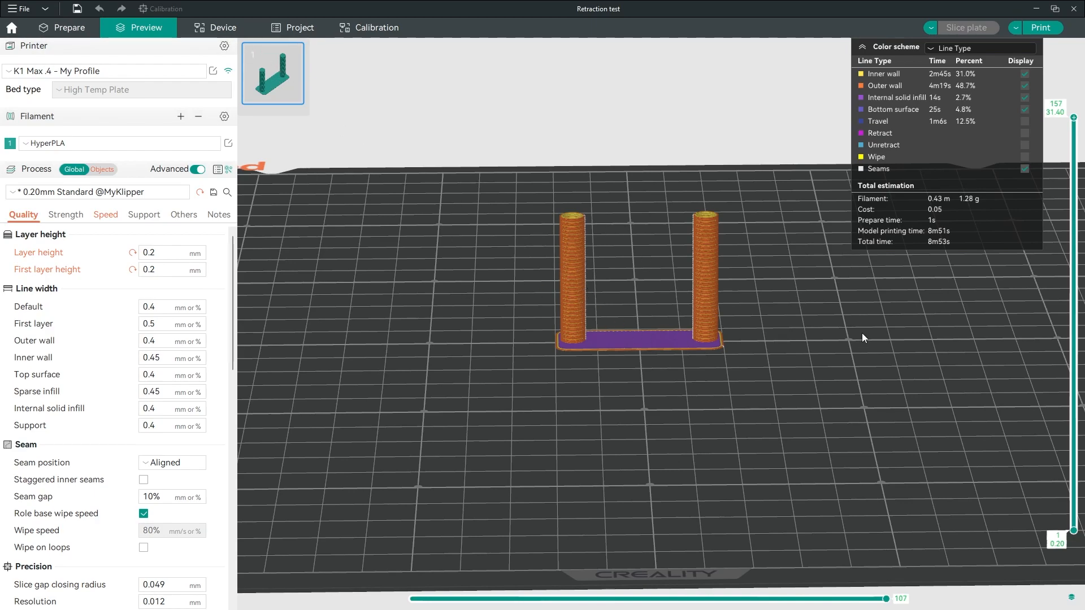
# - Delete the retraction tower from the plate and load the Orca Tolerance Test
pyautogui.click(71, 35)
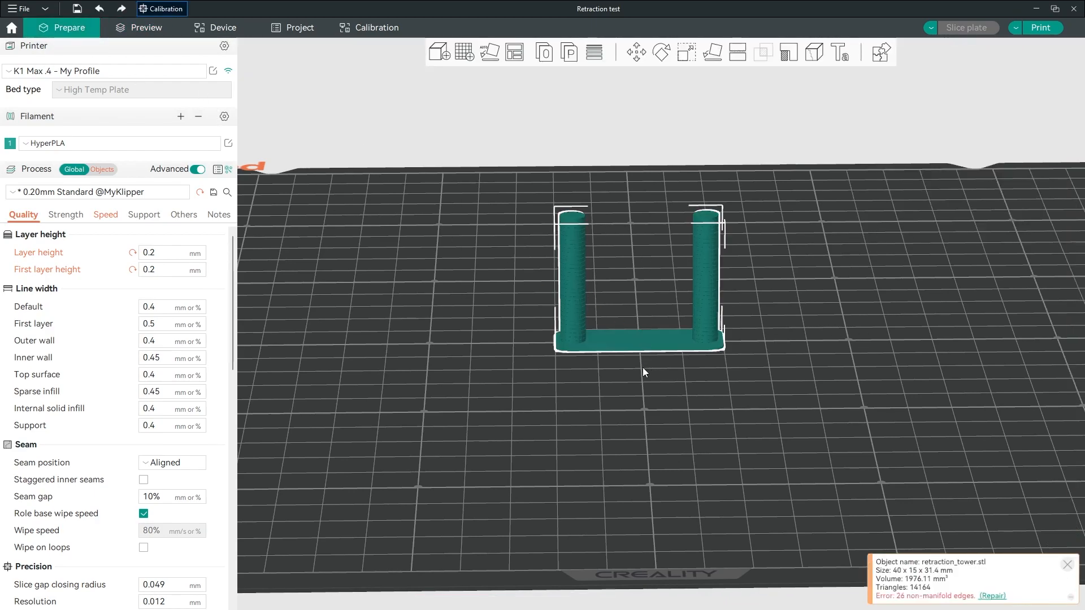
pyautogui.press('Delete')
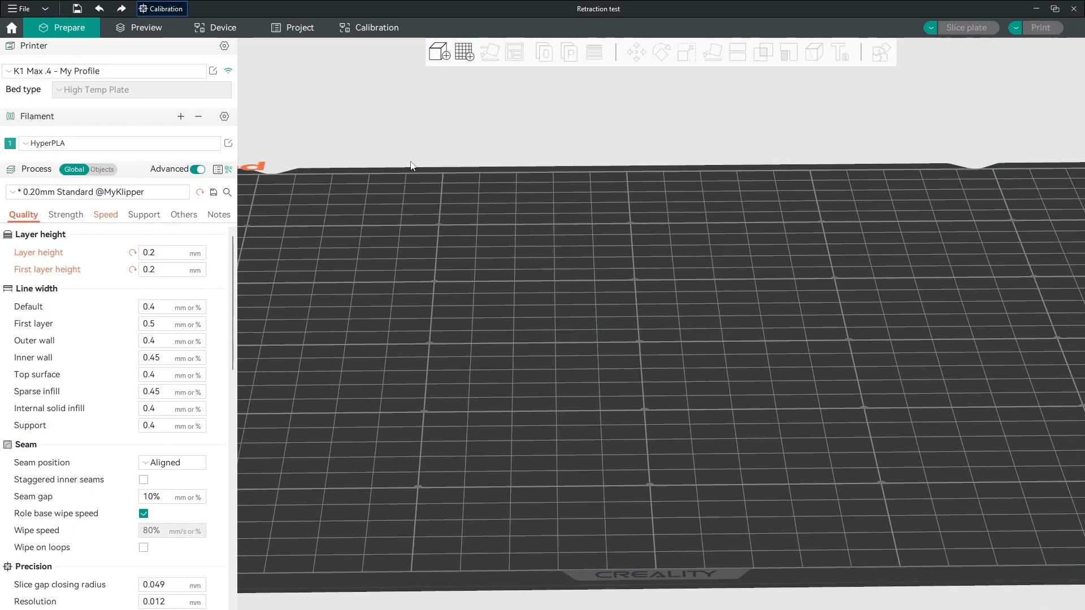
pyautogui.click(163, 9)
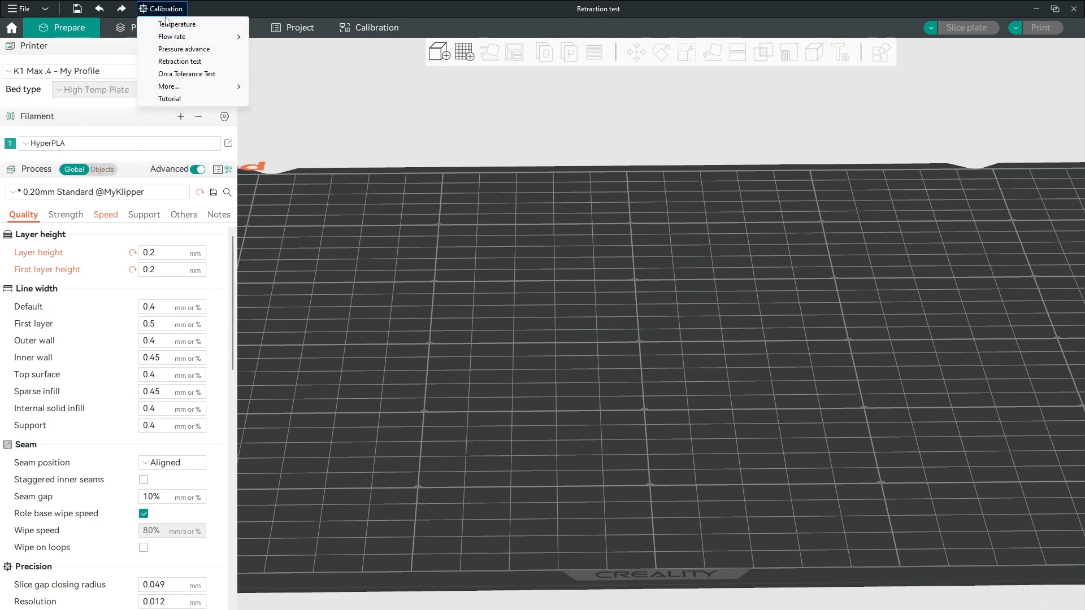
pyautogui.click(186, 74)
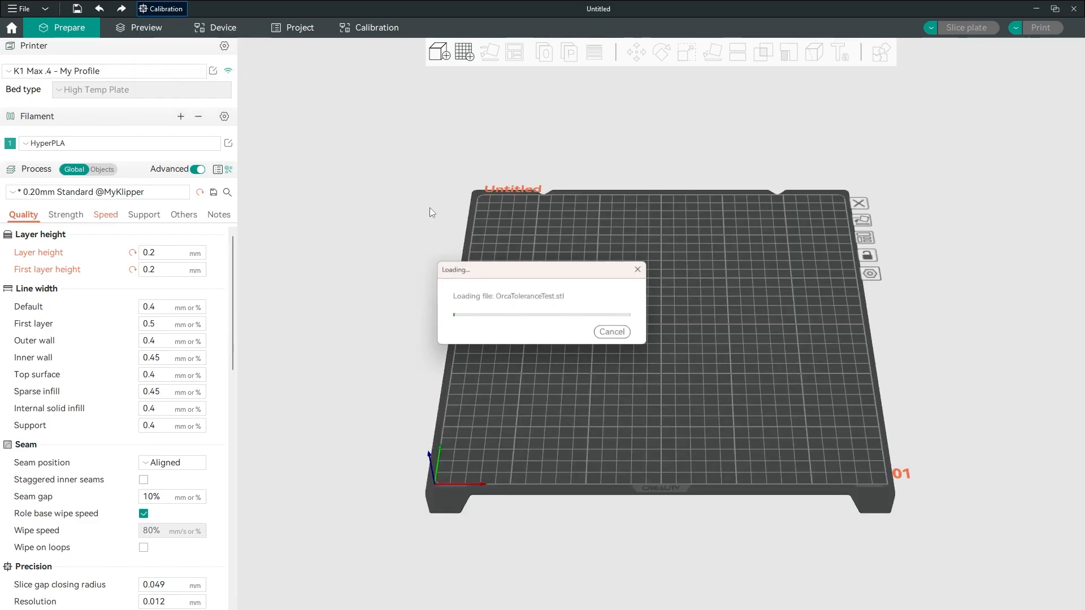
# - Slice the Orca Tolerance Test plate and inspect its hexagon holes and tolerance labels from above
pyautogui.scroll(7, 791, 378)
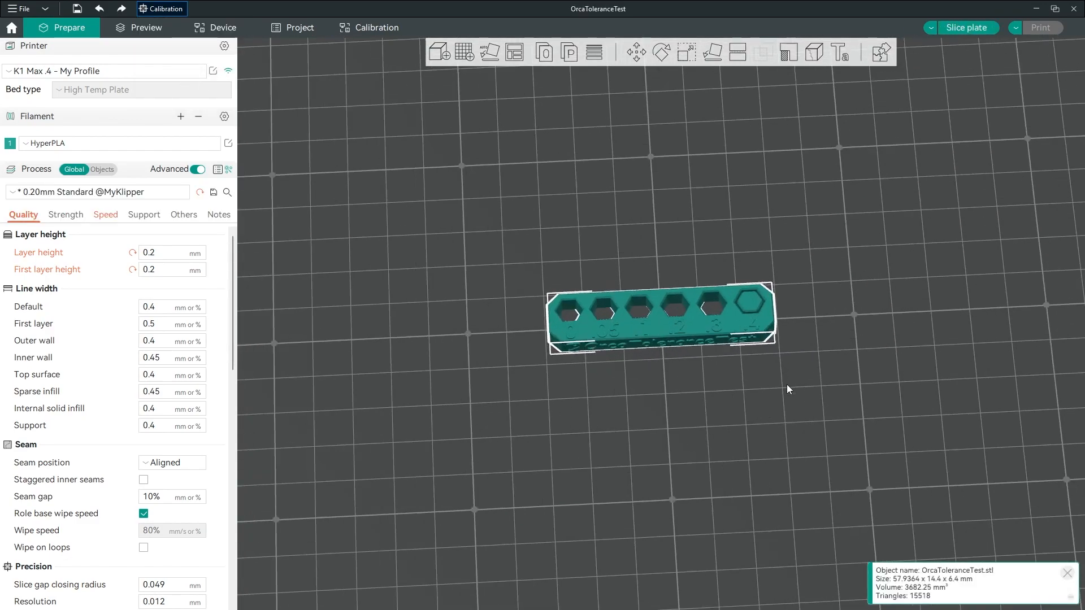
pyautogui.moveTo(775, 399); pyautogui.dragTo(777, 421)
pyautogui.click(968, 31)
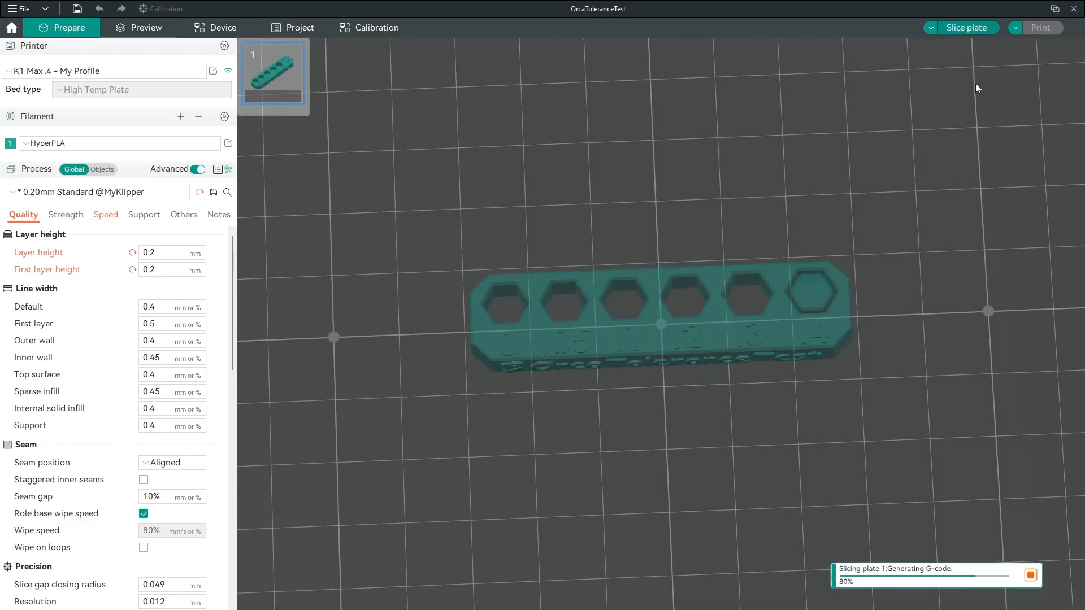
pyautogui.moveTo(873, 354); pyautogui.dragTo(870, 329)
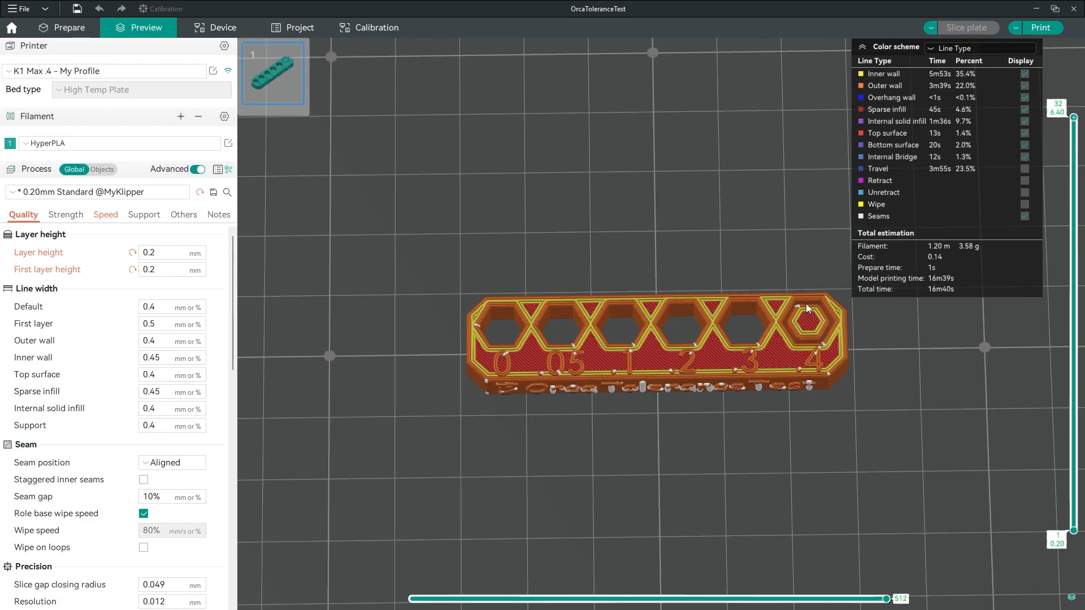
pyautogui.scroll(4, 882, 359)
pyautogui.moveTo(976, 371); pyautogui.dragTo(843, 449, button='right')
pyautogui.moveTo(936, 404); pyautogui.dragTo(932, 427)
pyautogui.scroll(-2, 983, 367)
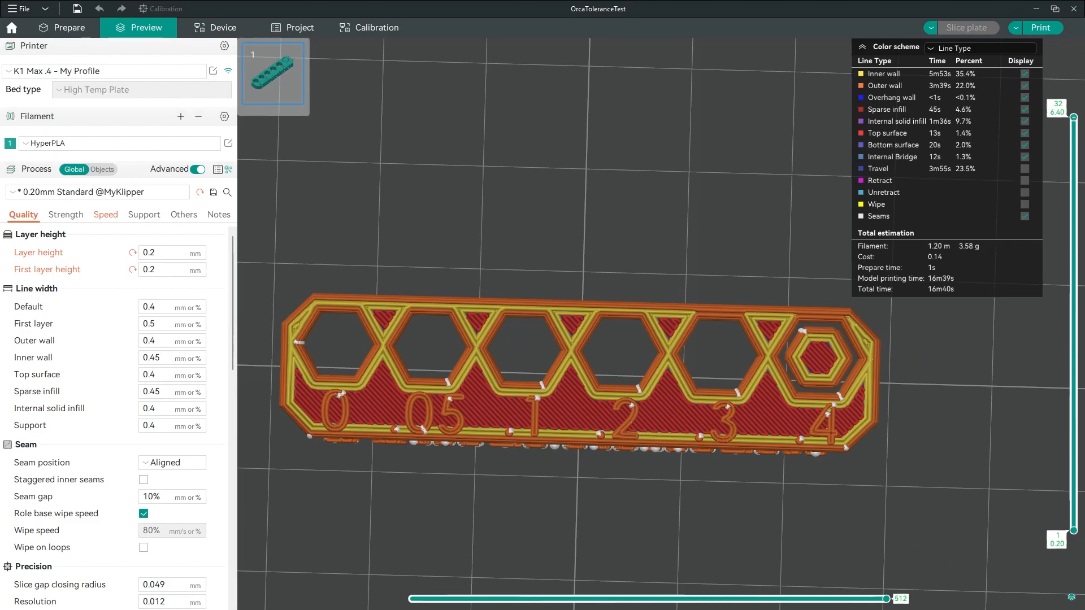
# - Switch to the browser, read the Orca Tolerance Test section of the OrcaSlicer Calibration wiki, and return to the slicer
pyautogui.hotkey('alt', 'Tab')
pyautogui.scroll(-20, 528, 448)
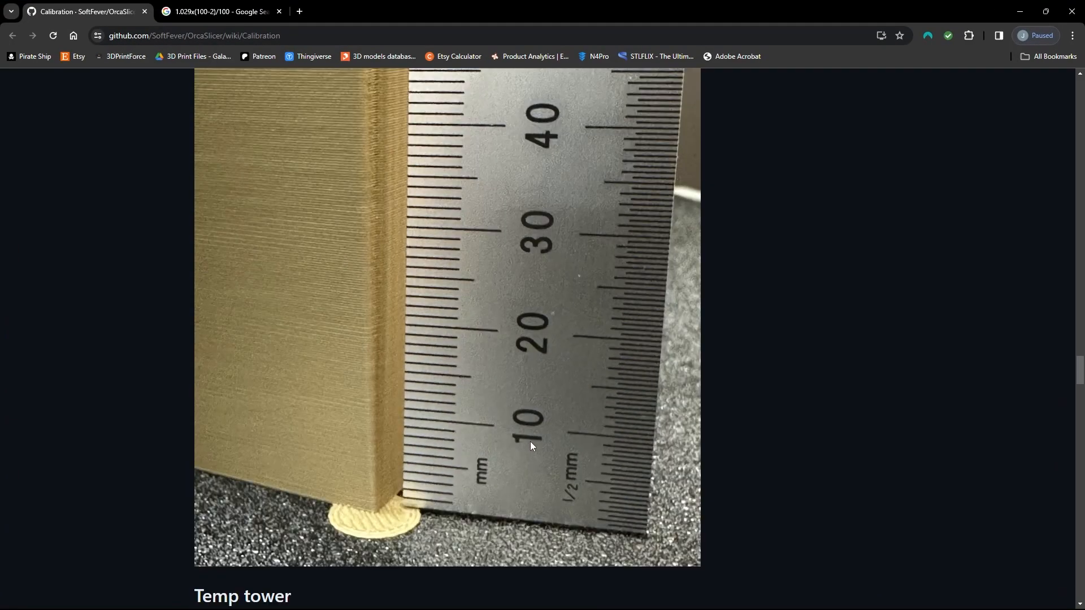
pyautogui.scroll(-20, 529, 440)
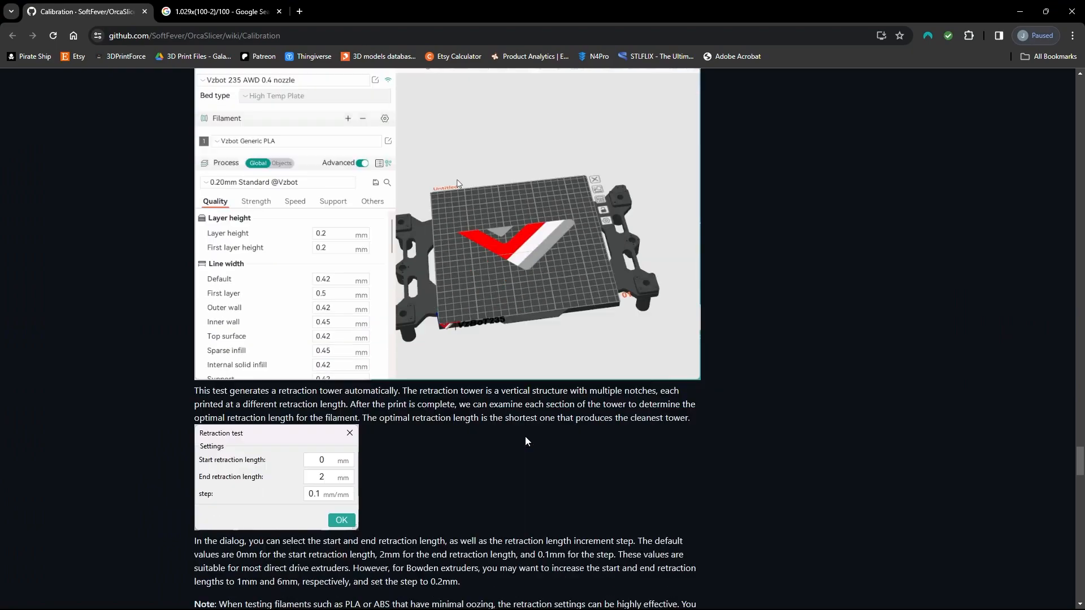
pyautogui.scroll(-10, 524, 441)
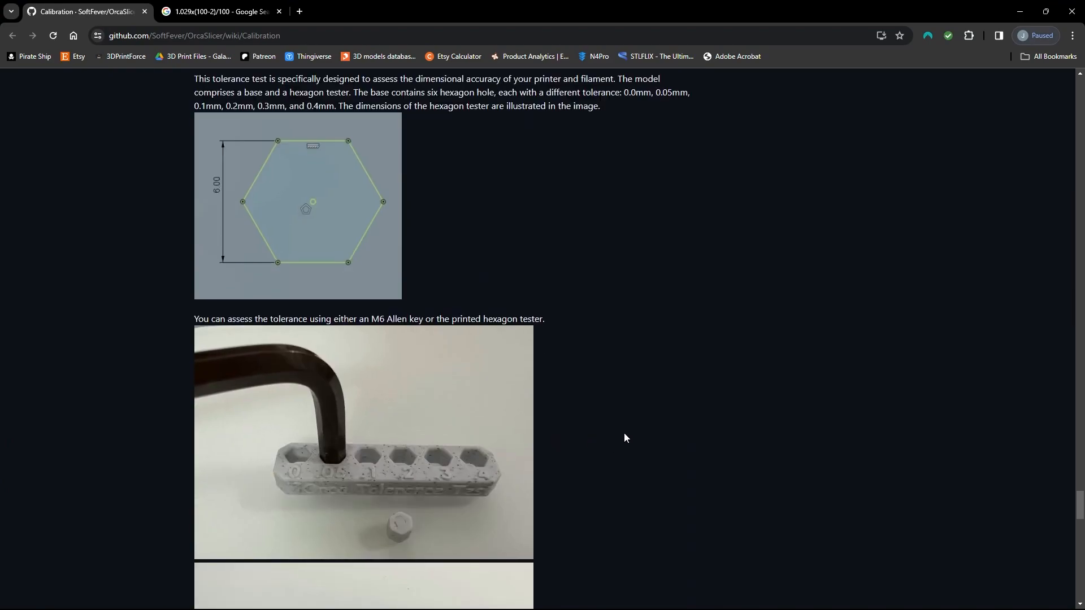
pyautogui.scroll(1, 419, 319)
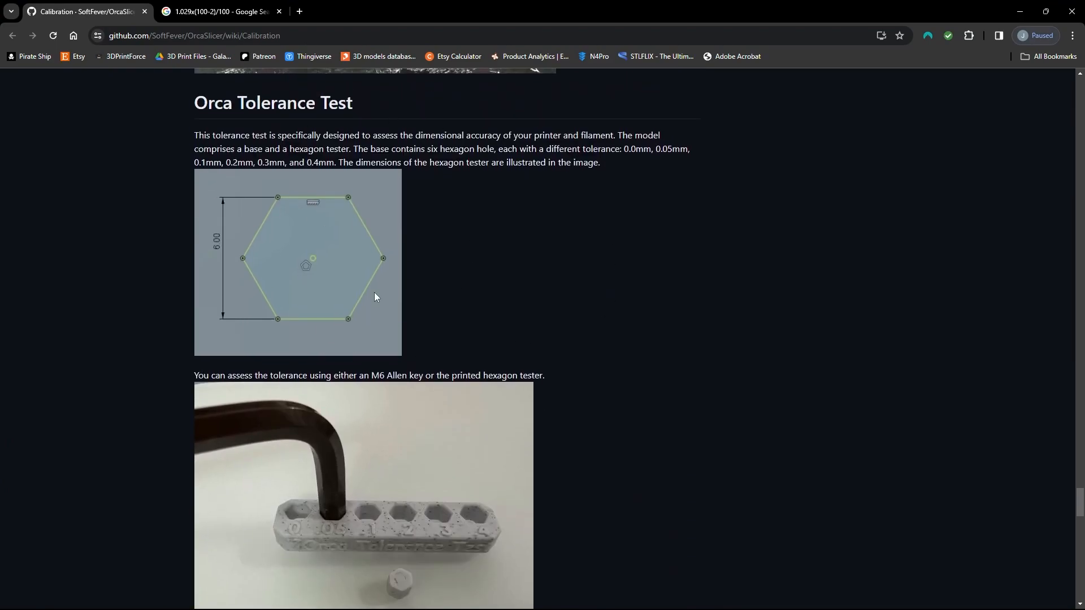
pyautogui.scroll(-7, 389, 455)
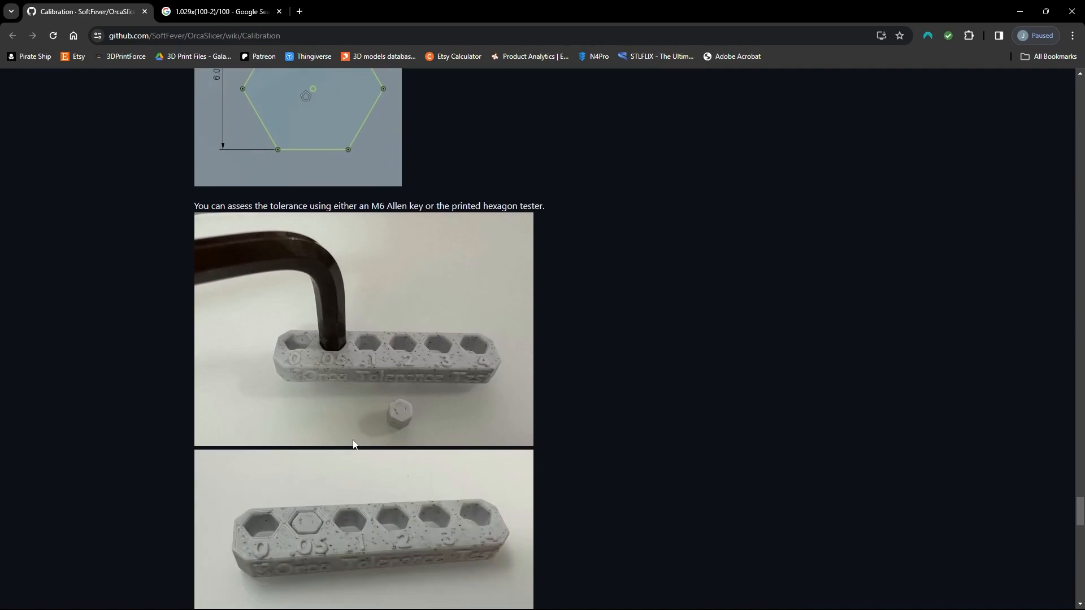
pyautogui.scroll(7, 502, 424)
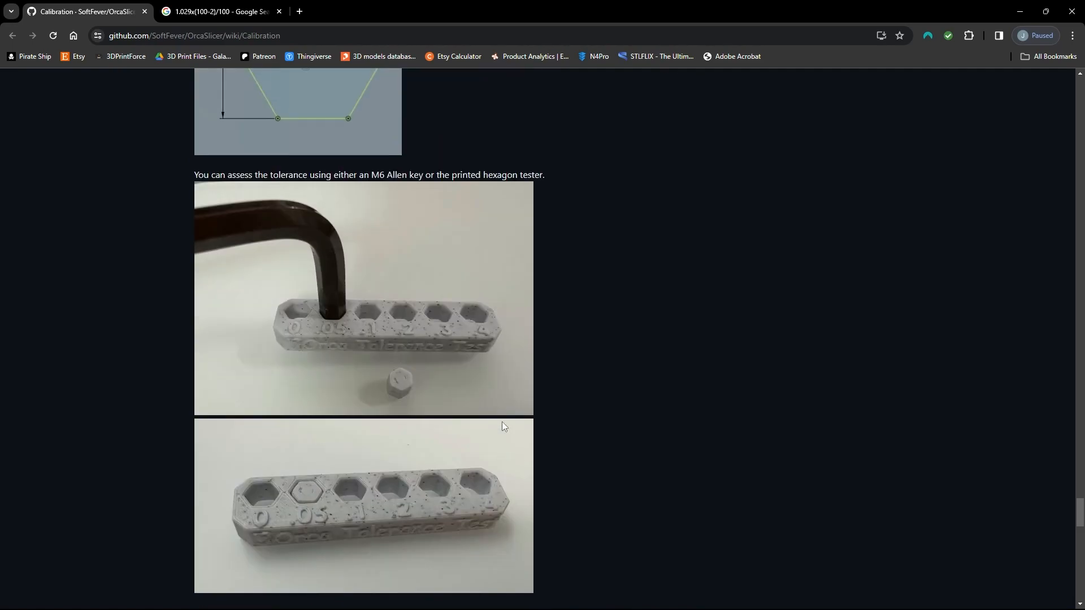
pyautogui.scroll(-11, 443, 329)
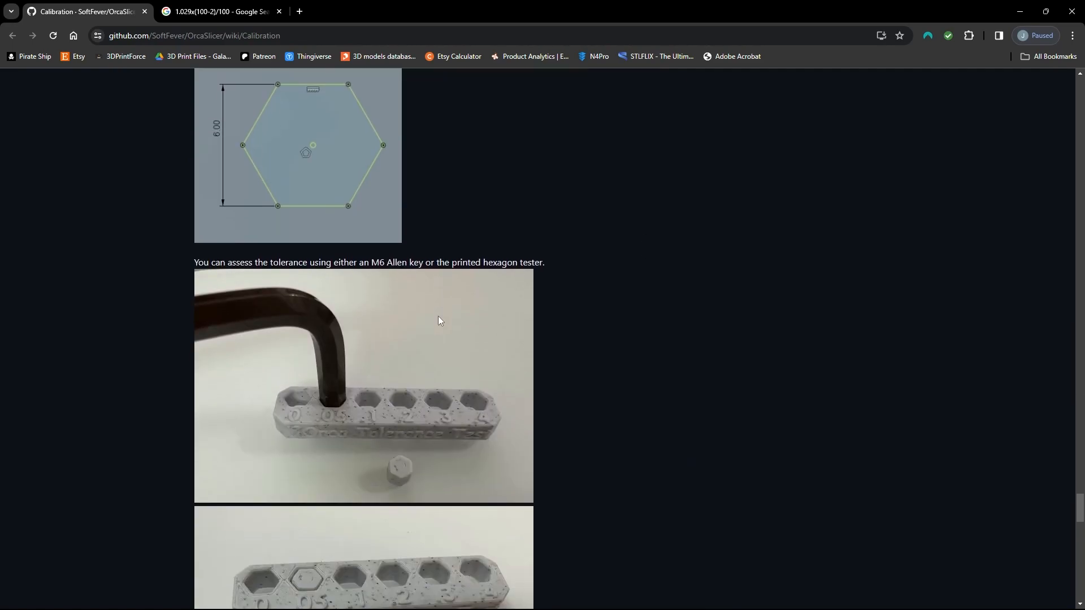
pyautogui.scroll(5, 477, 339)
pyautogui.scroll(4, 477, 339)
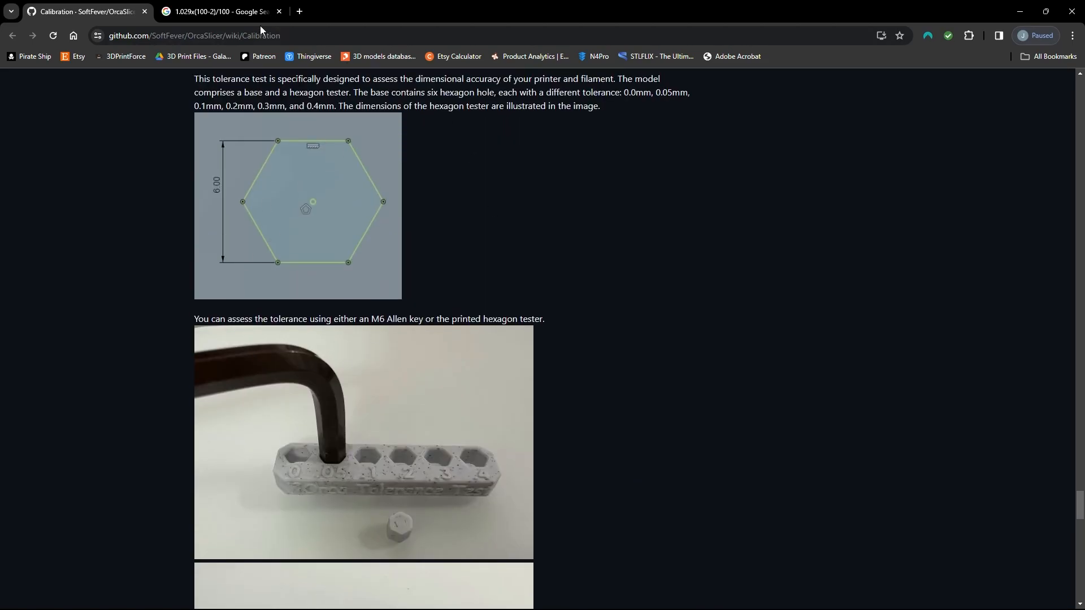
pyautogui.click(1013, 16)
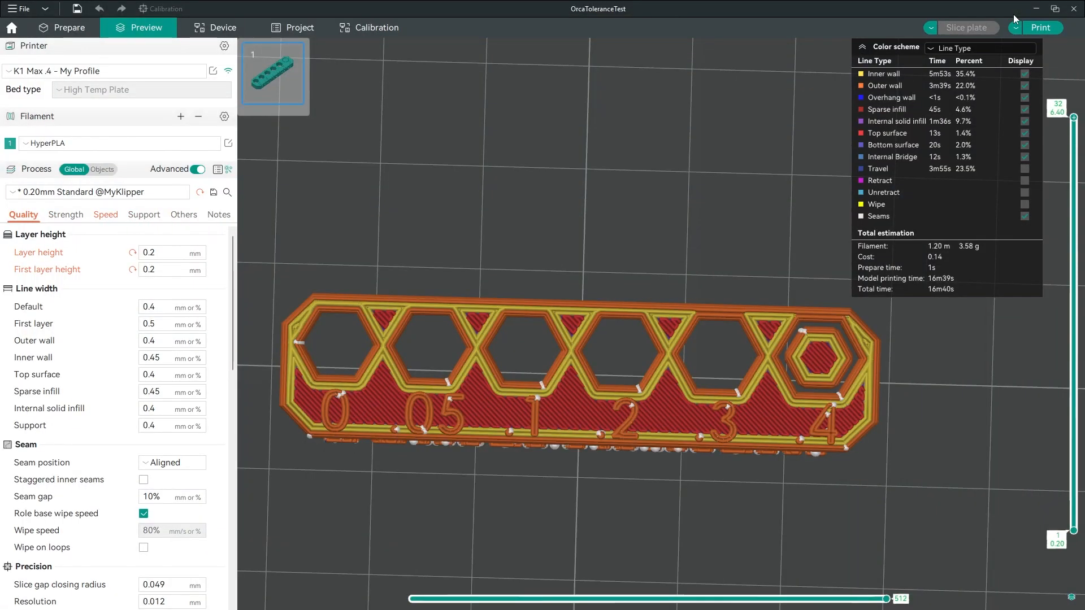
# - Examine the sliced tolerance test's hexagon holes, number labels and front lettering up close and from several angles
pyautogui.moveTo(805, 378); pyautogui.dragTo(737, 446)
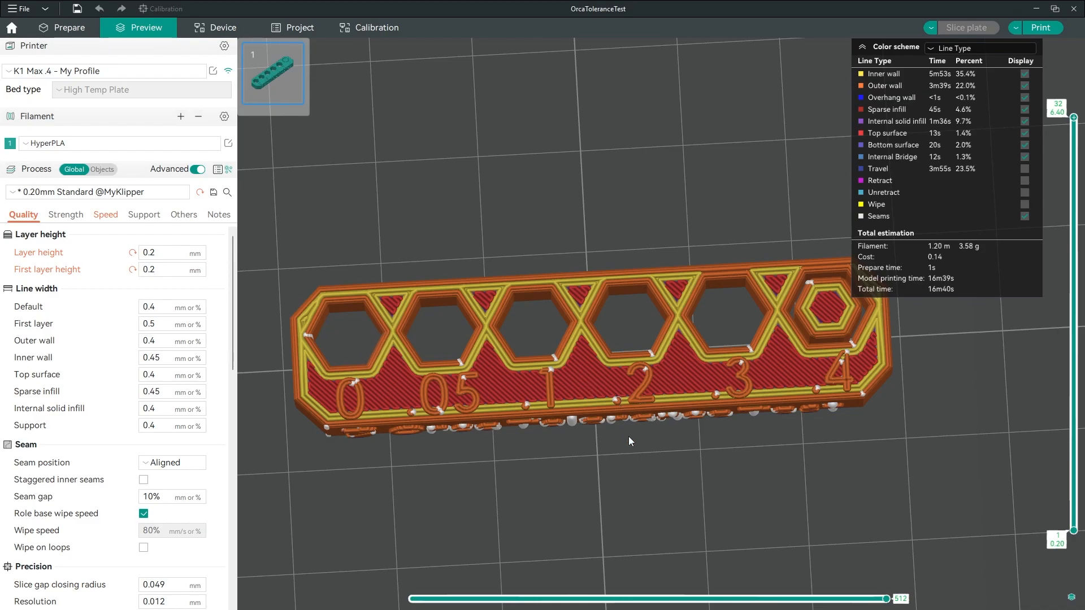
pyautogui.moveTo(595, 481); pyautogui.dragTo(591, 468)
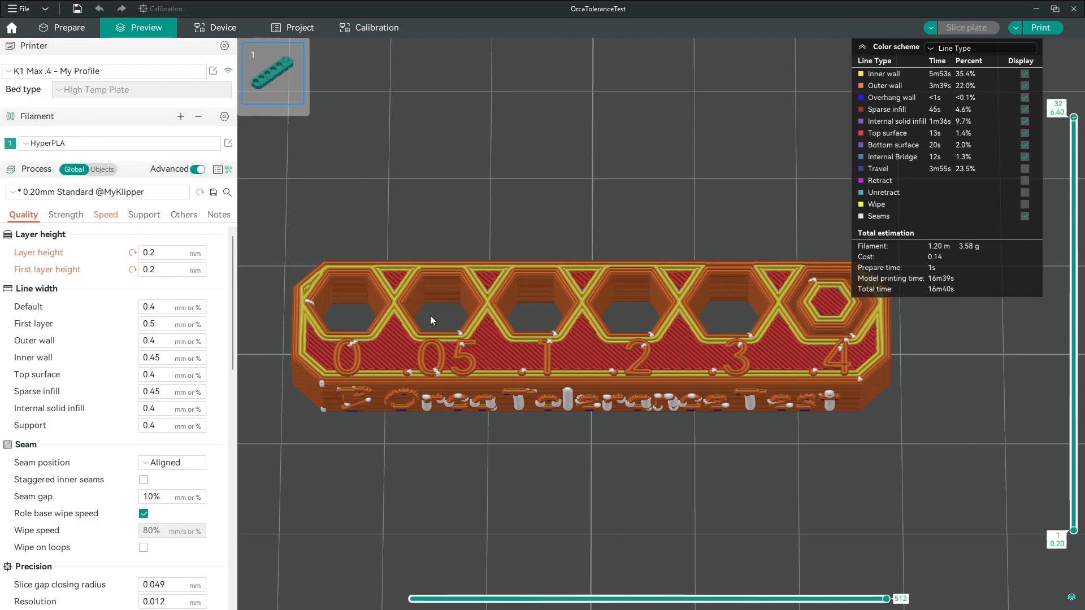
pyautogui.moveTo(618, 466); pyautogui.dragTo(619, 466)
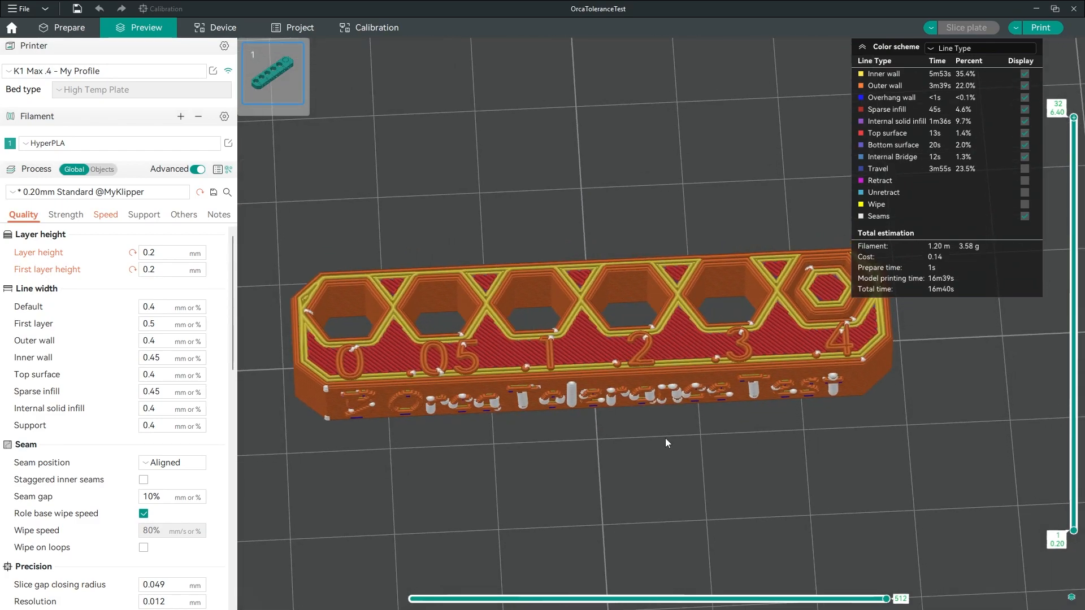
pyautogui.moveTo(713, 442); pyautogui.dragTo(711, 445)
pyautogui.moveTo(918, 420); pyautogui.dragTo(898, 459)
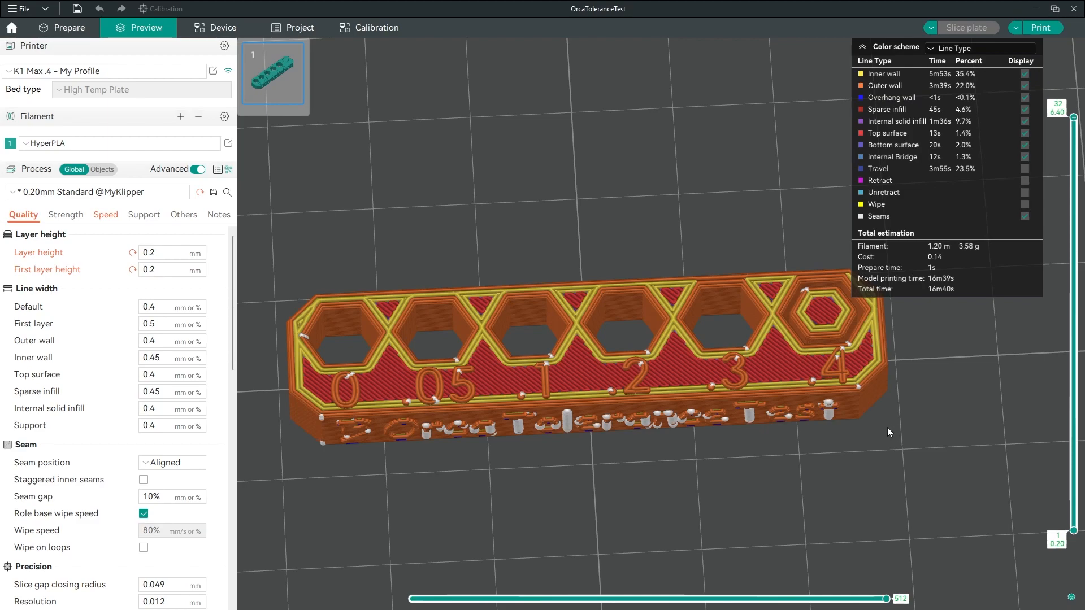
pyautogui.moveTo(788, 465)
pyautogui.mouseDown()
pyautogui.moveTo(768, 446)
pyautogui.moveTo(767, 470)
pyautogui.mouseUp()
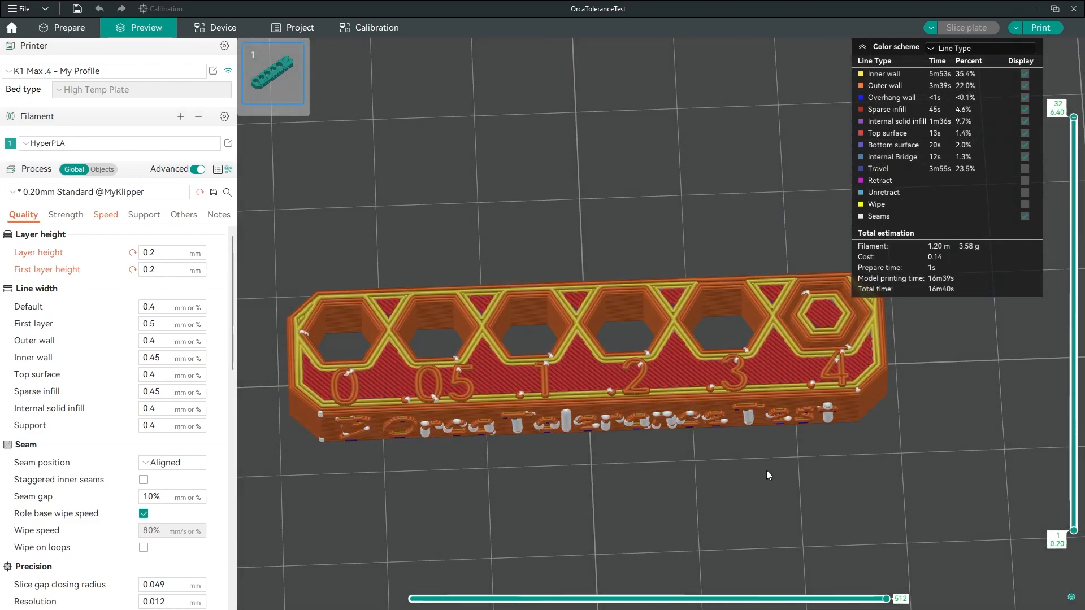
pyautogui.scroll(5, 728, 537)
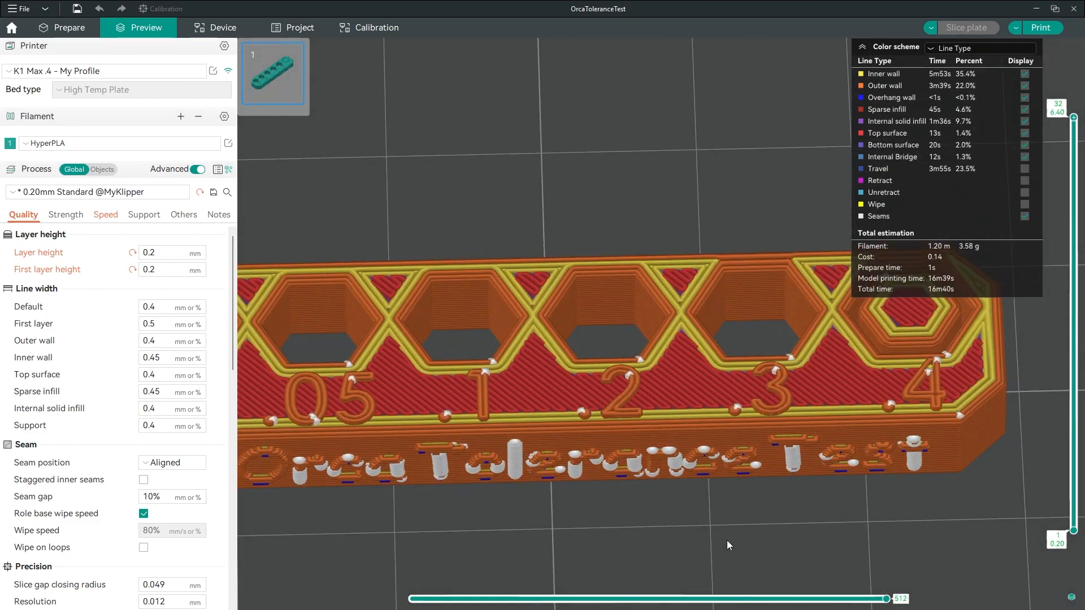
pyautogui.scroll(-5, 759, 540)
pyautogui.scroll(-1, 673, 452)
pyautogui.moveTo(676, 445); pyautogui.dragTo(249, 307)
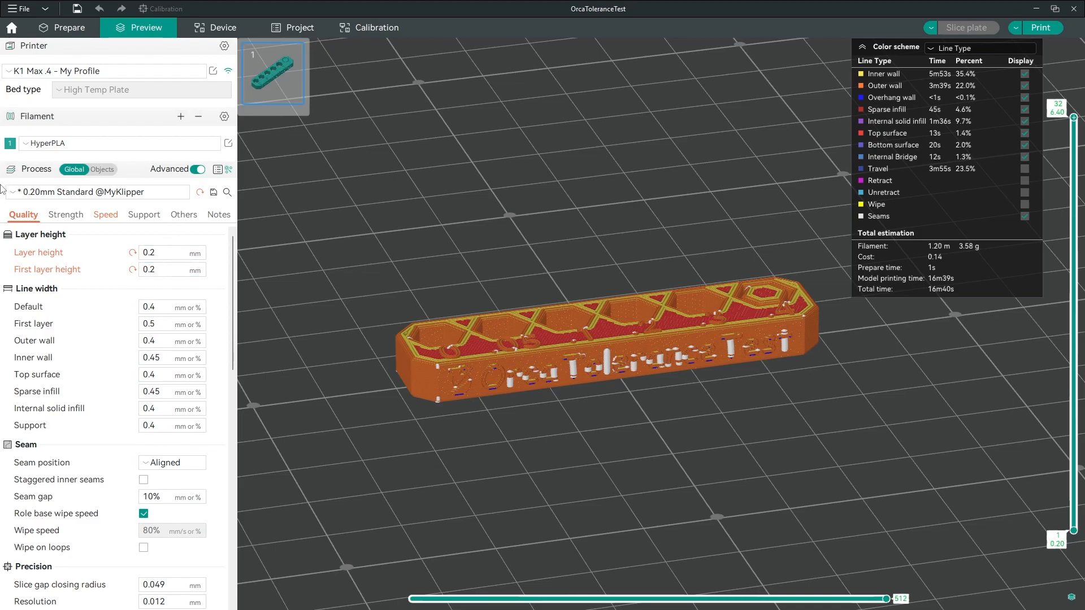
pyautogui.moveTo(749, 391); pyautogui.dragTo(737, 402)
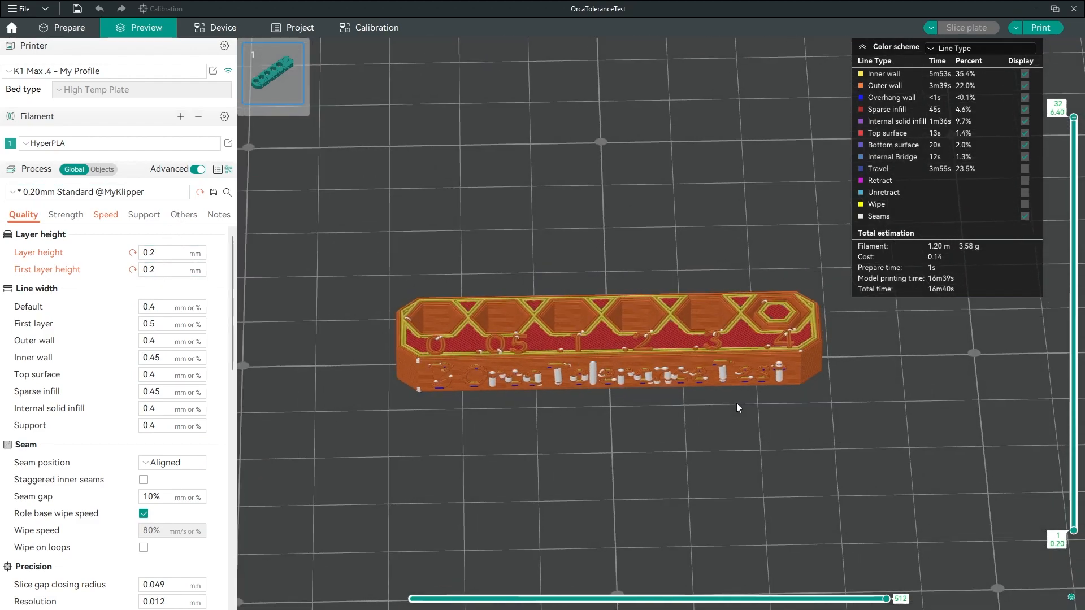
# - Review the available user and system process presets without changing the selection, and view the sliced tolerance test from the front and above
pyautogui.click(114, 191)
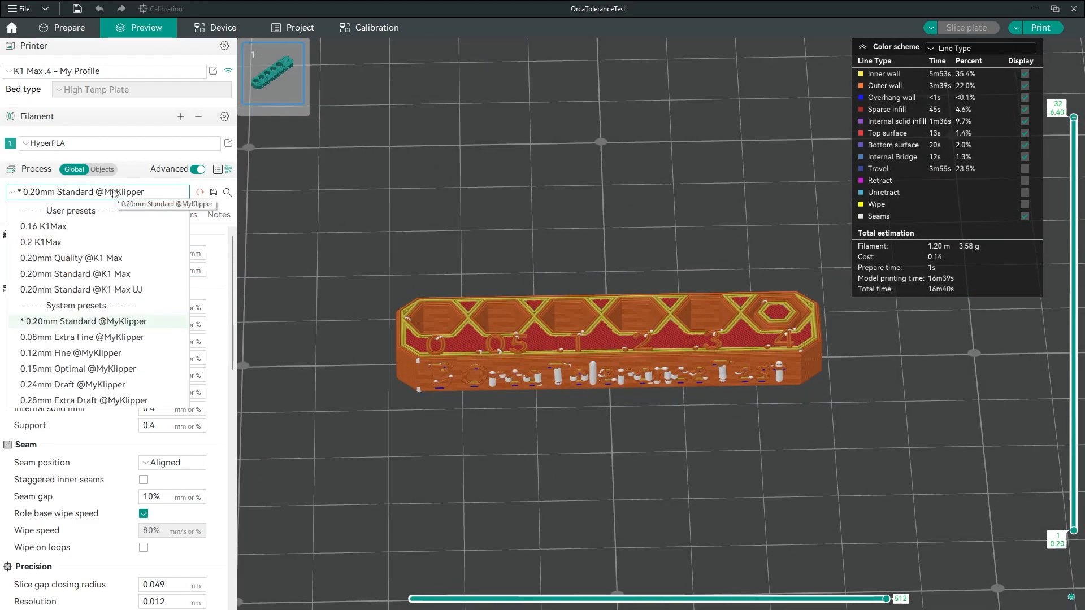
pyautogui.click(346, 246)
pyautogui.moveTo(424, 412); pyautogui.dragTo(678, 452)
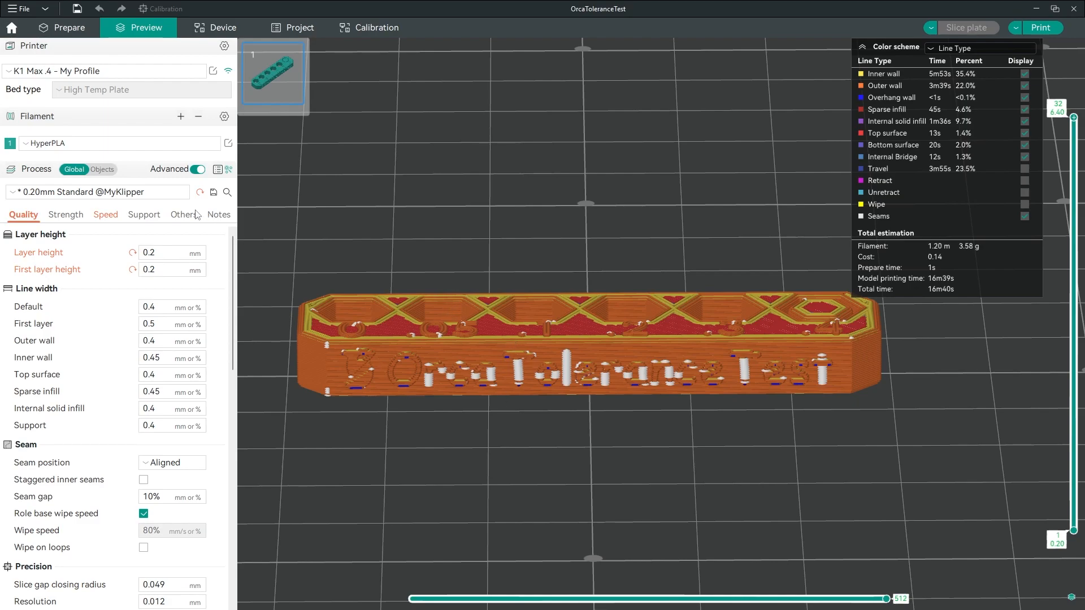
pyautogui.click(85, 191)
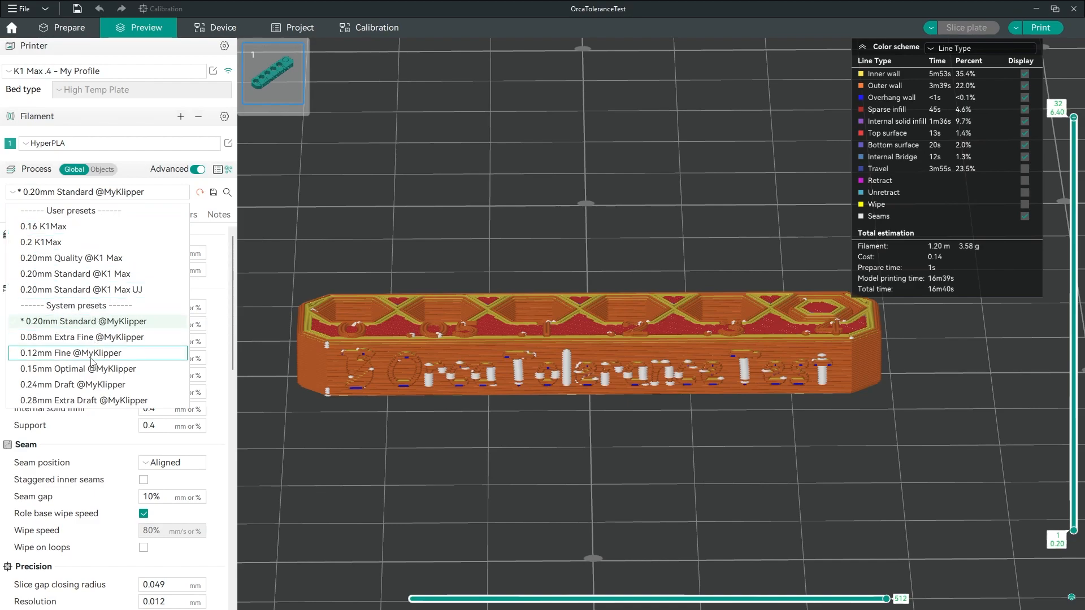
pyautogui.click(528, 431)
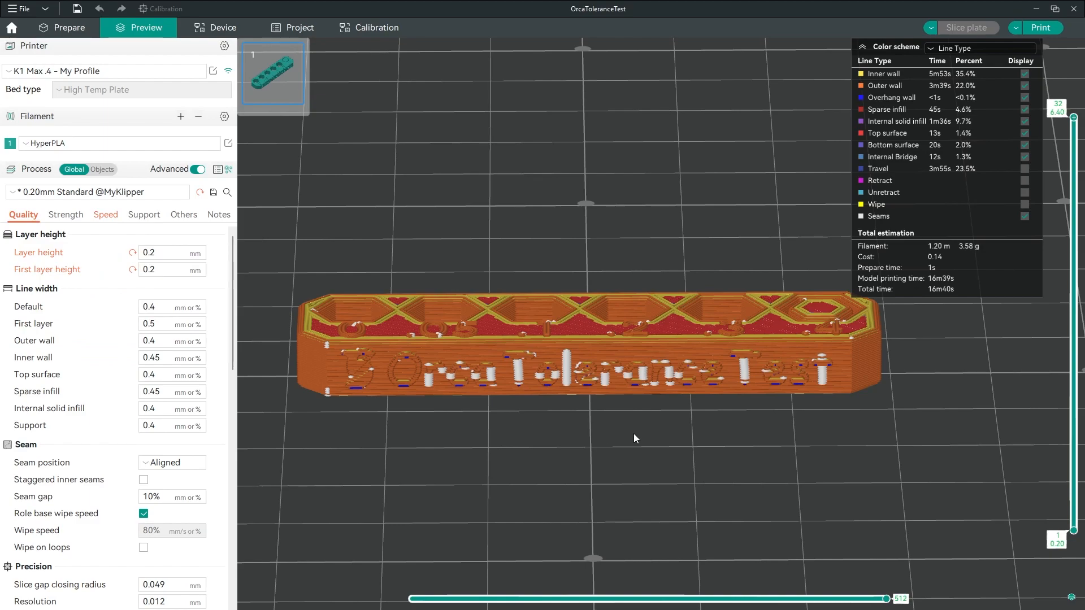
pyautogui.moveTo(633, 433); pyautogui.dragTo(634, 452)
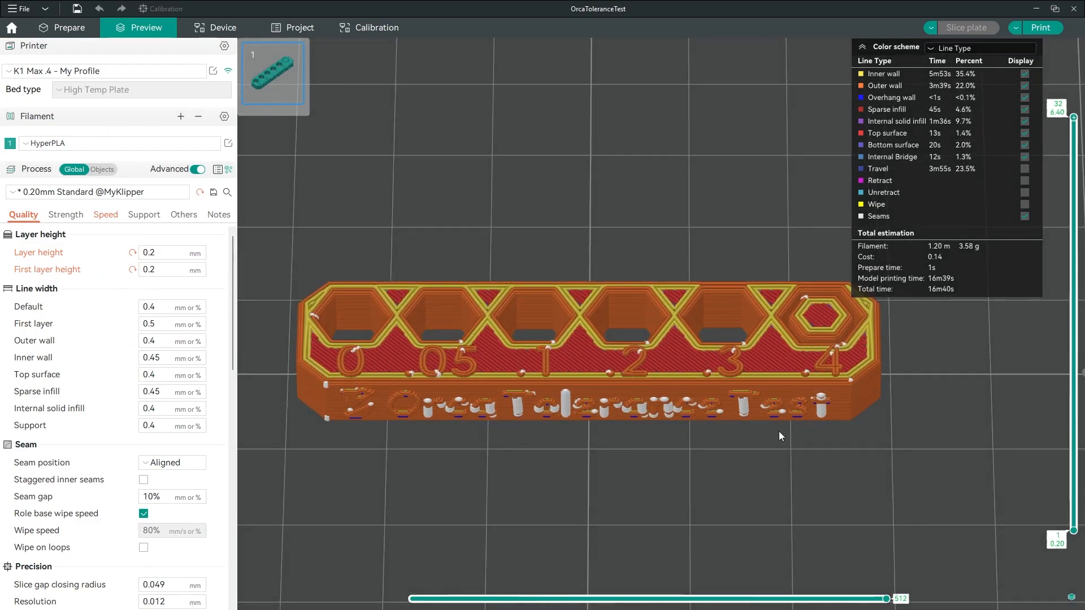
pyautogui.moveTo(786, 426); pyautogui.dragTo(752, 421)
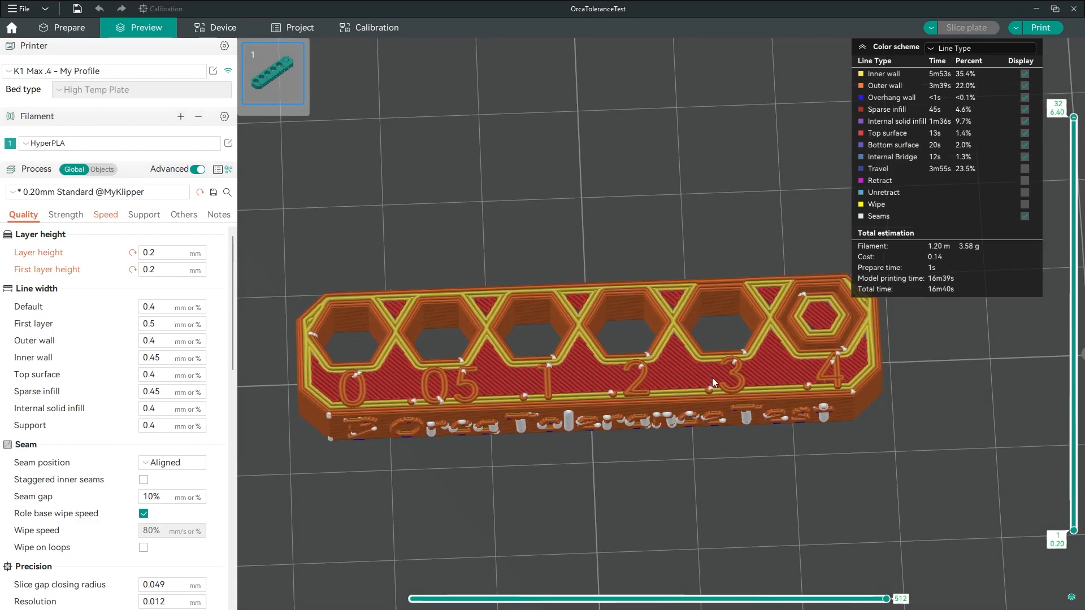